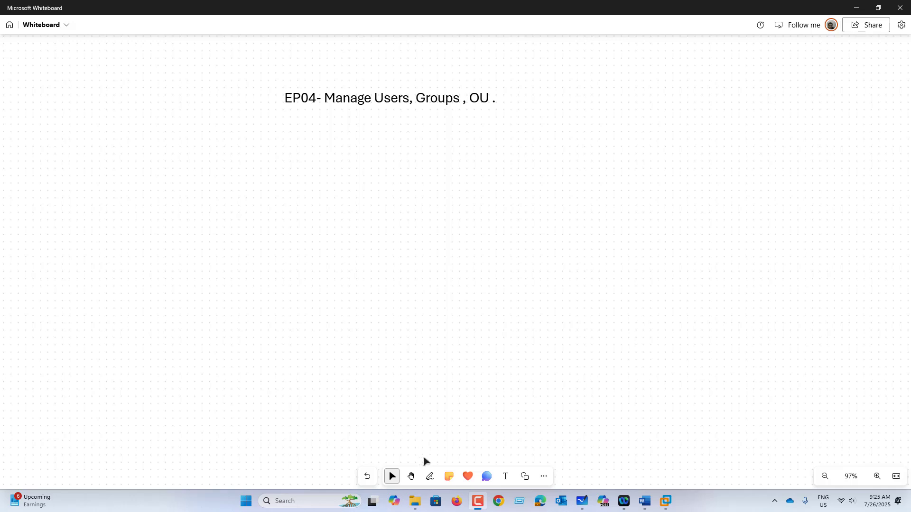
With the black pen, sketch two circled computers, one top left and one lower down
{"action": "left_click", "coordinate": [429, 477]}
{"action": "left_click", "coordinate": [379, 452]}
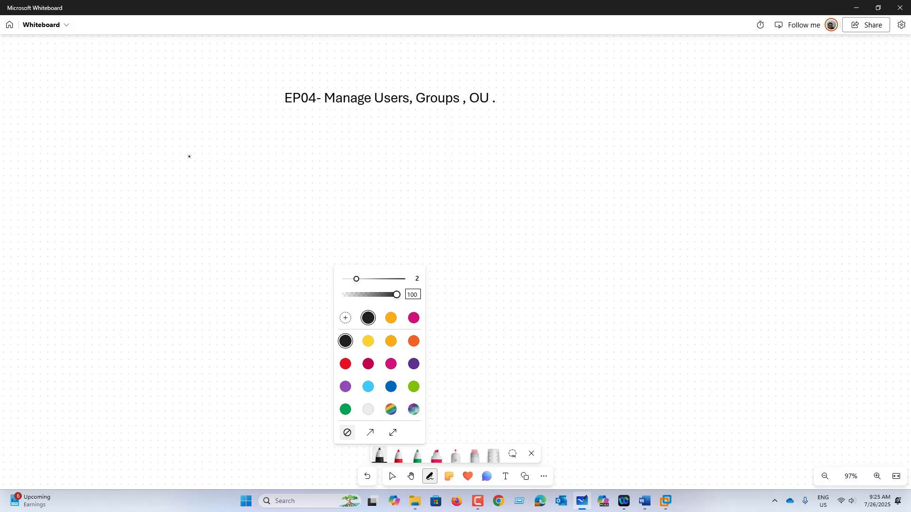
{"action": "mouse_move", "coordinate": [186, 131]}
{"action": "left_mouse_down"}
{"action": "mouse_move", "coordinate": [186, 171]}
{"action": "mouse_move", "coordinate": [215, 173]}
{"action": "left_mouse_up"}
{"action": "mouse_move", "coordinate": [228, 115]}
{"action": "left_mouse_down"}
{"action": "mouse_move", "coordinate": [242, 151]}
{"action": "mouse_move", "coordinate": [228, 114]}
{"action": "left_mouse_up"}
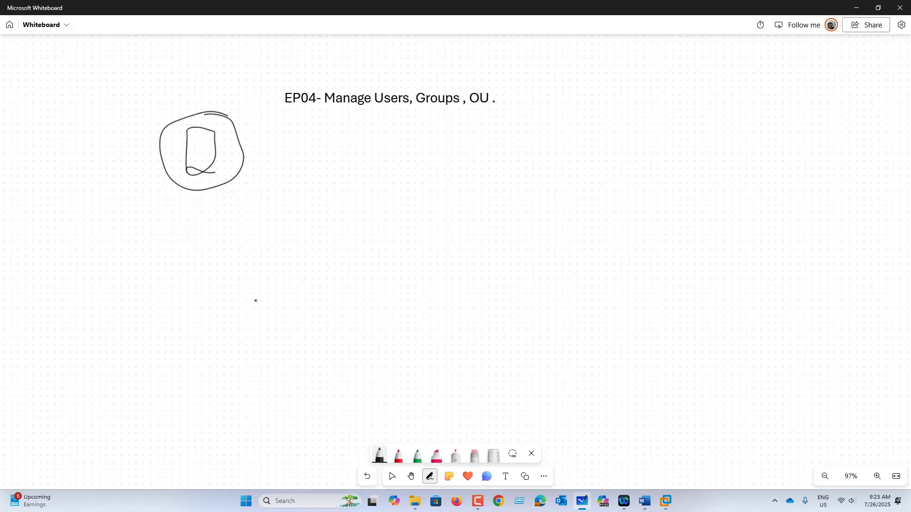
{"action": "mouse_move", "coordinate": [307, 262]}
{"action": "left_mouse_down"}
{"action": "mouse_move", "coordinate": [307, 300]}
{"action": "mouse_move", "coordinate": [335, 293]}
{"action": "left_mouse_up"}
{"action": "left_click_drag", "start_coordinate": [309, 293], "coordinate": [342, 293]}
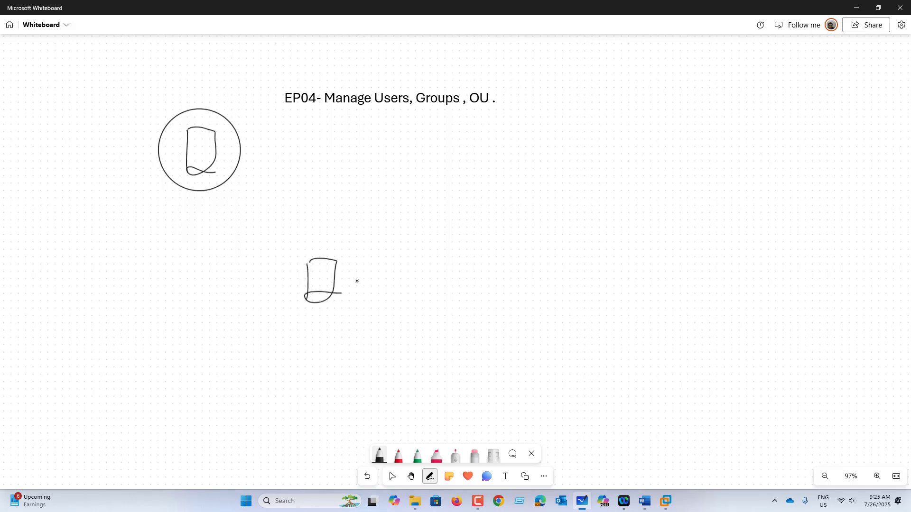
{"action": "mouse_move", "coordinate": [347, 245]}
{"action": "left_mouse_down"}
{"action": "mouse_move", "coordinate": [321, 315]}
{"action": "mouse_move", "coordinate": [350, 247]}
{"action": "left_mouse_up"}
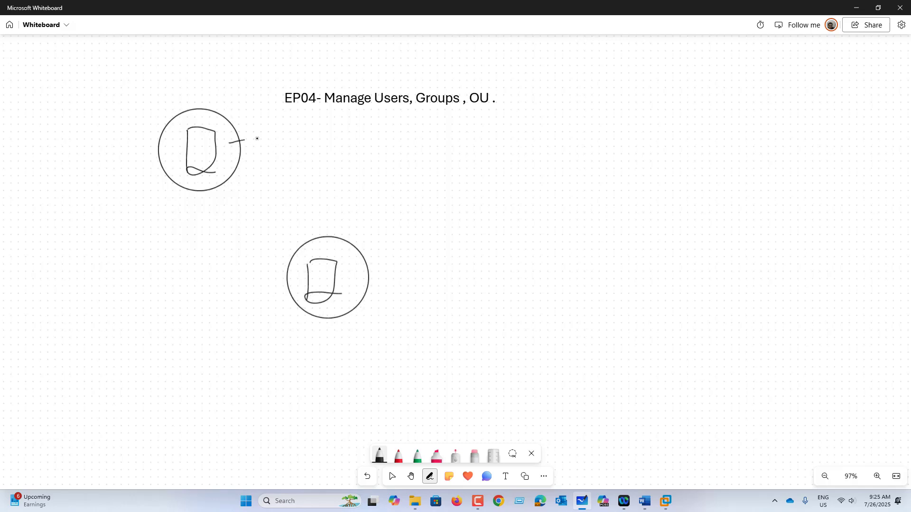
Draw a connector from the top circle and handwrite 'AD - KCORP.Gm' after it
{"action": "left_click_drag", "start_coordinate": [243, 141], "coordinate": [253, 139]}
{"action": "left_click_drag", "start_coordinate": [259, 152], "coordinate": [272, 151]}
{"action": "left_click_drag", "start_coordinate": [260, 143], "coordinate": [276, 152]}
{"action": "mouse_move", "coordinate": [294, 141]}
{"action": "left_mouse_down"}
{"action": "mouse_move", "coordinate": [316, 158]}
{"action": "mouse_move", "coordinate": [345, 155]}
{"action": "left_mouse_up"}
{"action": "mouse_move", "coordinate": [358, 139]}
{"action": "left_mouse_down"}
{"action": "mouse_move", "coordinate": [351, 154]}
{"action": "mouse_move", "coordinate": [358, 139]}
{"action": "left_mouse_up"}
{"action": "mouse_move", "coordinate": [363, 154]}
{"action": "left_mouse_down"}
{"action": "mouse_move", "coordinate": [365, 147]}
{"action": "mouse_move", "coordinate": [377, 154]}
{"action": "left_mouse_up"}
{"action": "mouse_move", "coordinate": [374, 136]}
{"action": "left_mouse_down"}
{"action": "mouse_move", "coordinate": [374, 155]}
{"action": "mouse_move", "coordinate": [375, 147]}
{"action": "left_mouse_up"}
{"action": "left_click", "coordinate": [384, 151]}
{"action": "mouse_move", "coordinate": [396, 139]}
{"action": "left_mouse_down"}
{"action": "mouse_move", "coordinate": [392, 156]}
{"action": "mouse_move", "coordinate": [422, 150]}
{"action": "left_mouse_up"}
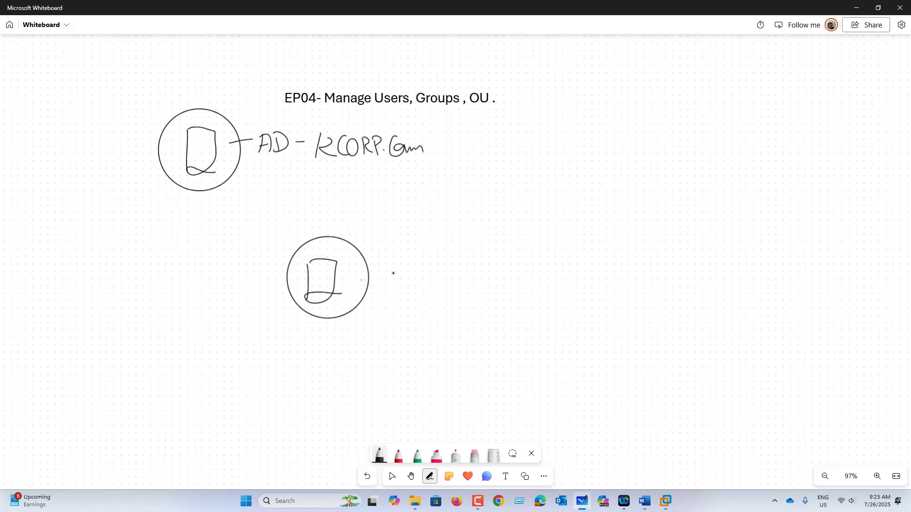
Draw an arrow right of the lower circle and add circled numbers 1, 2 and 3
{"action": "left_click_drag", "start_coordinate": [387, 266], "coordinate": [424, 274]}
{"action": "mouse_move", "coordinate": [525, 252]}
{"action": "left_mouse_down"}
{"action": "mouse_move", "coordinate": [525, 268]}
{"action": "mouse_move", "coordinate": [524, 246]}
{"action": "left_mouse_up"}
{"action": "left_click_drag", "start_coordinate": [522, 285], "coordinate": [534, 300]}
{"action": "mouse_move", "coordinate": [528, 278]}
{"action": "left_mouse_down"}
{"action": "mouse_move", "coordinate": [514, 298]}
{"action": "mouse_move", "coordinate": [527, 277]}
{"action": "left_mouse_up"}
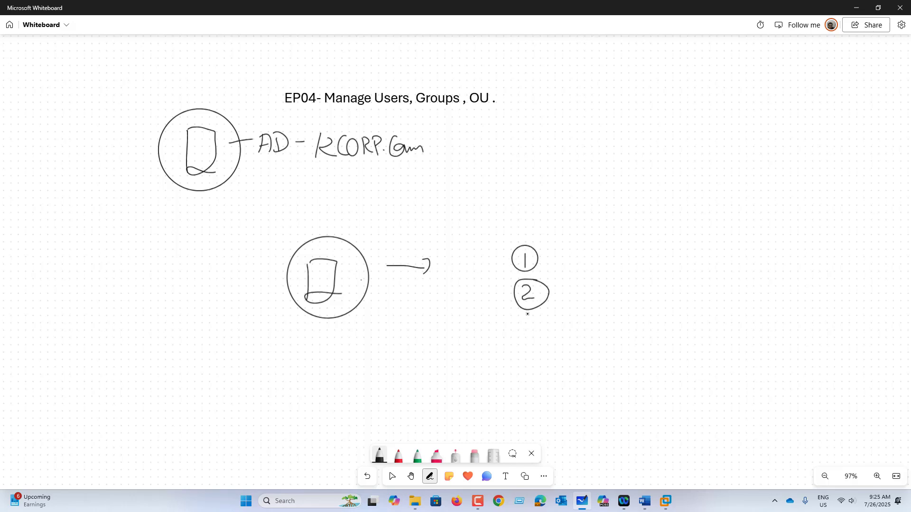
{"action": "mouse_move", "coordinate": [522, 319]}
{"action": "left_mouse_down"}
{"action": "mouse_move", "coordinate": [527, 332]}
{"action": "mouse_move", "coordinate": [535, 312]}
{"action": "left_mouse_up"}
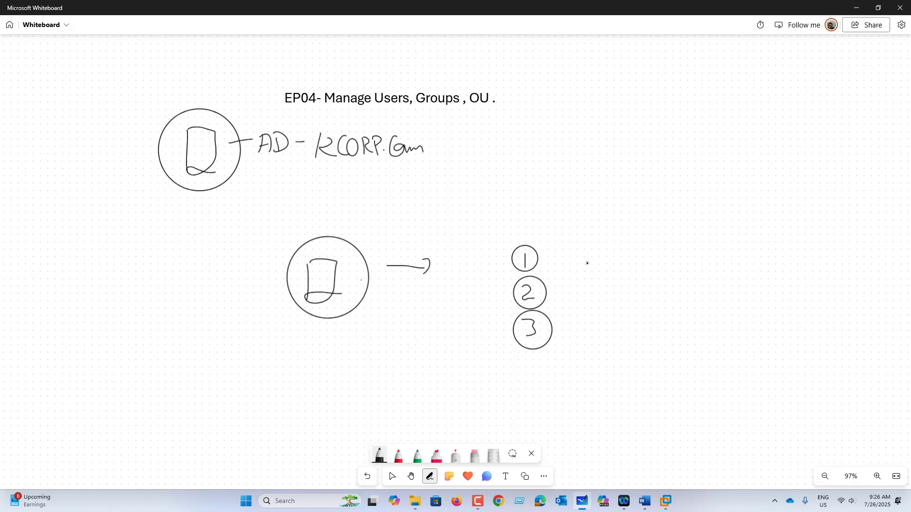
Label the lower computer C101 and write 'C101\ADMIN - Local admin' beside item 1
{"action": "mouse_move", "coordinate": [332, 327]}
{"action": "left_mouse_down"}
{"action": "mouse_move", "coordinate": [327, 350]}
{"action": "mouse_move", "coordinate": [340, 351]}
{"action": "mouse_move", "coordinate": [354, 332]}
{"action": "mouse_move", "coordinate": [374, 341]}
{"action": "left_mouse_up"}
{"action": "left_click_drag", "start_coordinate": [555, 255], "coordinate": [596, 265]}
{"action": "left_click_drag", "start_coordinate": [605, 248], "coordinate": [604, 264]}
{"action": "left_click_drag", "start_coordinate": [617, 249], "coordinate": [629, 260]}
{"action": "left_click_drag", "start_coordinate": [634, 240], "coordinate": [648, 265]}
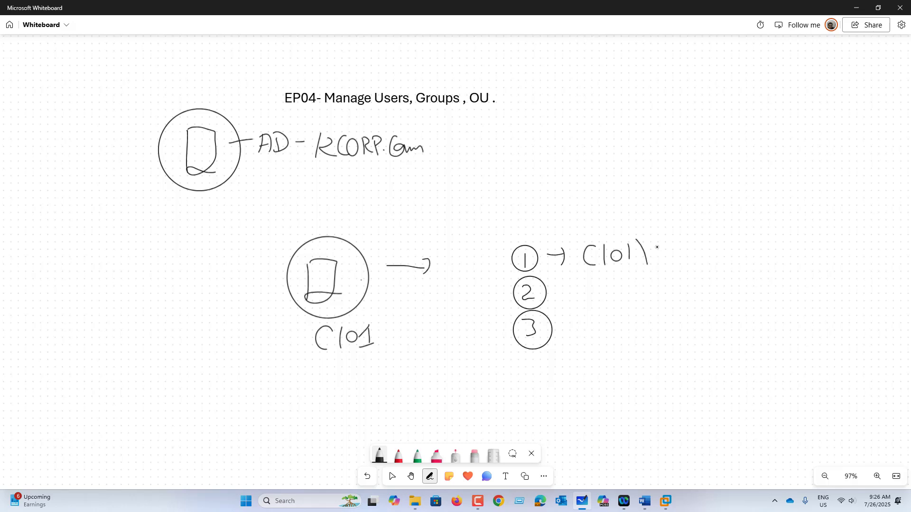
{"action": "mouse_move", "coordinate": [662, 242]}
{"action": "left_mouse_down"}
{"action": "mouse_move", "coordinate": [654, 261]}
{"action": "mouse_move", "coordinate": [668, 260]}
{"action": "left_mouse_up"}
{"action": "left_click_drag", "start_coordinate": [655, 255], "coordinate": [710, 254]}
{"action": "mouse_move", "coordinate": [715, 242]}
{"action": "left_mouse_down"}
{"action": "mouse_move", "coordinate": [716, 252]}
{"action": "mouse_move", "coordinate": [730, 241]}
{"action": "mouse_move", "coordinate": [758, 244]}
{"action": "left_mouse_up"}
{"action": "left_click_drag", "start_coordinate": [770, 231], "coordinate": [781, 250]}
{"action": "mouse_move", "coordinate": [800, 236]}
{"action": "left_mouse_down"}
{"action": "mouse_move", "coordinate": [799, 251]}
{"action": "mouse_move", "coordinate": [843, 247]}
{"action": "mouse_move", "coordinate": [859, 223]}
{"action": "mouse_move", "coordinate": [874, 246]}
{"action": "mouse_move", "coordinate": [891, 249]}
{"action": "left_mouse_up"}
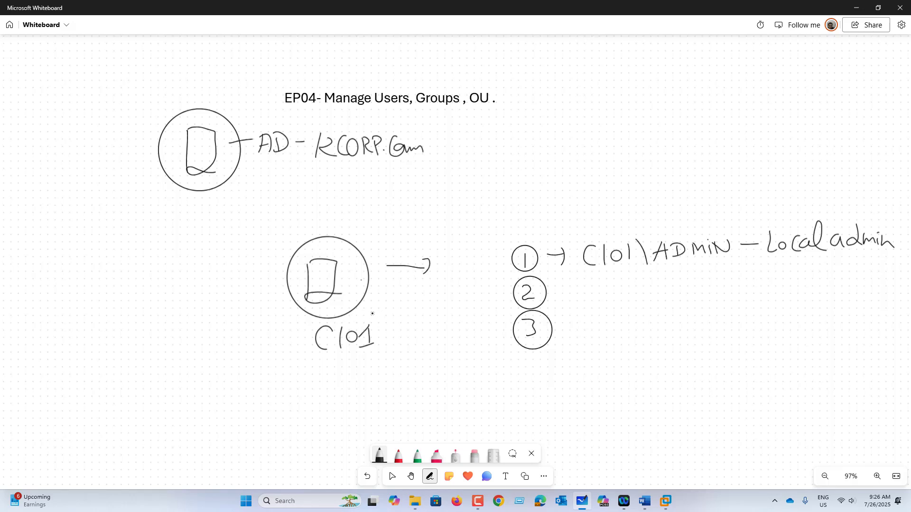
Draw an arrow from C101 up to AD and add '(KCORP\ADMIN)' after the domain name
{"action": "mouse_move", "coordinate": [299, 255]}
{"action": "left_mouse_down"}
{"action": "mouse_move", "coordinate": [231, 181]}
{"action": "mouse_move", "coordinate": [247, 184]}
{"action": "left_mouse_up"}
{"action": "mouse_move", "coordinate": [453, 122]}
{"action": "left_mouse_down"}
{"action": "mouse_move", "coordinate": [453, 157]}
{"action": "mouse_move", "coordinate": [468, 153]}
{"action": "left_mouse_up"}
{"action": "mouse_move", "coordinate": [481, 134]}
{"action": "left_mouse_down"}
{"action": "mouse_move", "coordinate": [472, 145]}
{"action": "mouse_move", "coordinate": [497, 151]}
{"action": "left_mouse_up"}
{"action": "left_click_drag", "start_coordinate": [507, 136], "coordinate": [517, 152]}
{"action": "left_click_drag", "start_coordinate": [517, 134], "coordinate": [529, 150]}
{"action": "mouse_move", "coordinate": [528, 132]}
{"action": "left_mouse_down"}
{"action": "mouse_move", "coordinate": [556, 153]}
{"action": "mouse_move", "coordinate": [580, 146]}
{"action": "left_mouse_up"}
{"action": "left_click_drag", "start_coordinate": [566, 138], "coordinate": [585, 147]}
{"action": "mouse_move", "coordinate": [584, 129]}
{"action": "left_mouse_down"}
{"action": "mouse_move", "coordinate": [588, 146]}
{"action": "mouse_move", "coordinate": [602, 147]}
{"action": "left_mouse_up"}
{"action": "left_click_drag", "start_coordinate": [603, 129], "coordinate": [628, 145]}
{"action": "mouse_move", "coordinate": [634, 145]}
{"action": "left_mouse_down"}
{"action": "mouse_move", "coordinate": [646, 129]}
{"action": "mouse_move", "coordinate": [655, 150]}
{"action": "left_mouse_up"}
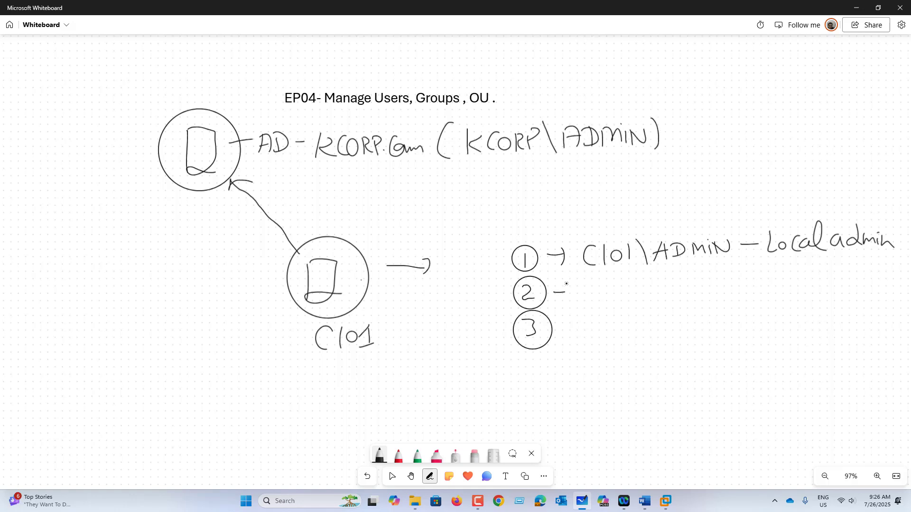
Write 'Domain-Admin' with an arrow beside circled 2
{"action": "mouse_move", "coordinate": [567, 283]}
{"action": "left_mouse_down"}
{"action": "mouse_move", "coordinate": [569, 299]}
{"action": "mouse_move", "coordinate": [583, 308]}
{"action": "left_mouse_up"}
{"action": "mouse_move", "coordinate": [579, 285]}
{"action": "left_mouse_down"}
{"action": "mouse_move", "coordinate": [584, 308]}
{"action": "mouse_move", "coordinate": [631, 306]}
{"action": "left_mouse_up"}
{"action": "mouse_move", "coordinate": [640, 294]}
{"action": "left_mouse_down"}
{"action": "mouse_move", "coordinate": [634, 306]}
{"action": "mouse_move", "coordinate": [643, 306]}
{"action": "left_mouse_up"}
{"action": "mouse_move", "coordinate": [649, 293]}
{"action": "left_mouse_down"}
{"action": "mouse_move", "coordinate": [650, 306]}
{"action": "mouse_move", "coordinate": [667, 305]}
{"action": "left_mouse_up"}
{"action": "left_click_drag", "start_coordinate": [671, 298], "coordinate": [703, 301]}
{"action": "left_click_drag", "start_coordinate": [715, 292], "coordinate": [733, 299]}
{"action": "left_click_drag", "start_coordinate": [735, 288], "coordinate": [737, 299]}
{"action": "left_click", "coordinate": [738, 284]}
{"action": "left_click_drag", "start_coordinate": [741, 299], "coordinate": [753, 295]}
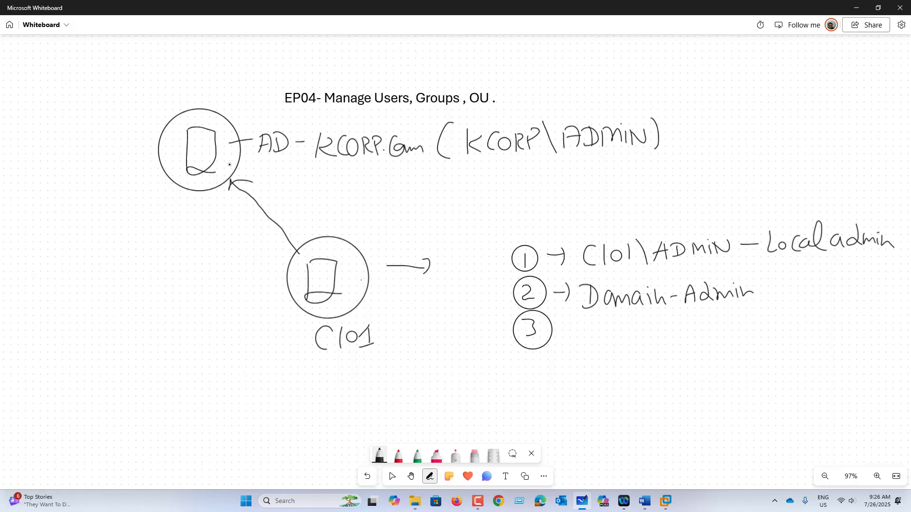
Draw a circled user figure under the AD circle and write the user's name beside it
{"action": "mouse_move", "coordinate": [228, 167]}
{"action": "left_mouse_down"}
{"action": "mouse_move", "coordinate": [291, 165]}
{"action": "mouse_move", "coordinate": [297, 176]}
{"action": "mouse_move", "coordinate": [288, 185]}
{"action": "left_mouse_up"}
{"action": "mouse_move", "coordinate": [281, 167]}
{"action": "left_mouse_down"}
{"action": "mouse_move", "coordinate": [298, 164]}
{"action": "mouse_move", "coordinate": [290, 162]}
{"action": "mouse_move", "coordinate": [313, 176]}
{"action": "left_mouse_up"}
{"action": "mouse_move", "coordinate": [315, 172]}
{"action": "left_mouse_down"}
{"action": "mouse_move", "coordinate": [317, 183]}
{"action": "mouse_move", "coordinate": [353, 186]}
{"action": "left_mouse_up"}
{"action": "left_click_drag", "start_coordinate": [354, 179], "coordinate": [359, 178]}
{"action": "mouse_move", "coordinate": [359, 172]}
{"action": "left_mouse_down"}
{"action": "mouse_move", "coordinate": [360, 186]}
{"action": "mouse_move", "coordinate": [379, 171]}
{"action": "left_mouse_up"}
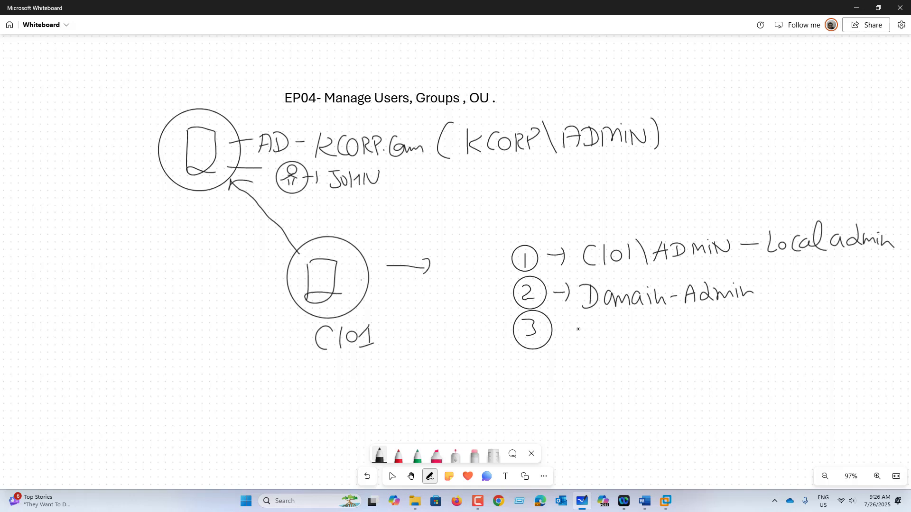
Write the domain user account 'KCORP\' plus the user's name beside circled 3
{"action": "left_click_drag", "start_coordinate": [575, 318], "coordinate": [575, 341]}
{"action": "mouse_move", "coordinate": [586, 323]}
{"action": "left_mouse_down"}
{"action": "mouse_move", "coordinate": [579, 331]}
{"action": "mouse_move", "coordinate": [591, 338]}
{"action": "mouse_move", "coordinate": [610, 338]}
{"action": "mouse_move", "coordinate": [615, 325]}
{"action": "left_mouse_up"}
{"action": "left_click_drag", "start_coordinate": [616, 328], "coordinate": [617, 339]}
{"action": "mouse_move", "coordinate": [618, 331]}
{"action": "left_mouse_down"}
{"action": "mouse_move", "coordinate": [626, 324]}
{"action": "mouse_move", "coordinate": [636, 339]}
{"action": "left_mouse_up"}
{"action": "left_click_drag", "start_coordinate": [639, 328], "coordinate": [639, 330]}
{"action": "left_click_drag", "start_coordinate": [650, 311], "coordinate": [661, 347]}
{"action": "left_click_drag", "start_coordinate": [685, 318], "coordinate": [670, 340]}
{"action": "mouse_move", "coordinate": [691, 325]}
{"action": "left_mouse_down"}
{"action": "mouse_move", "coordinate": [691, 338]}
{"action": "mouse_move", "coordinate": [697, 327]}
{"action": "left_mouse_up"}
{"action": "mouse_move", "coordinate": [701, 339]}
{"action": "left_mouse_down"}
{"action": "mouse_move", "coordinate": [711, 321]}
{"action": "mouse_move", "coordinate": [718, 338]}
{"action": "left_mouse_up"}
{"action": "left_click_drag", "start_coordinate": [717, 330], "coordinate": [725, 329]}
{"action": "mouse_move", "coordinate": [726, 319]}
{"action": "left_mouse_down"}
{"action": "mouse_move", "coordinate": [726, 337]}
{"action": "mouse_move", "coordinate": [736, 320]}
{"action": "left_mouse_up"}
{"action": "left_click", "coordinate": [437, 454]}
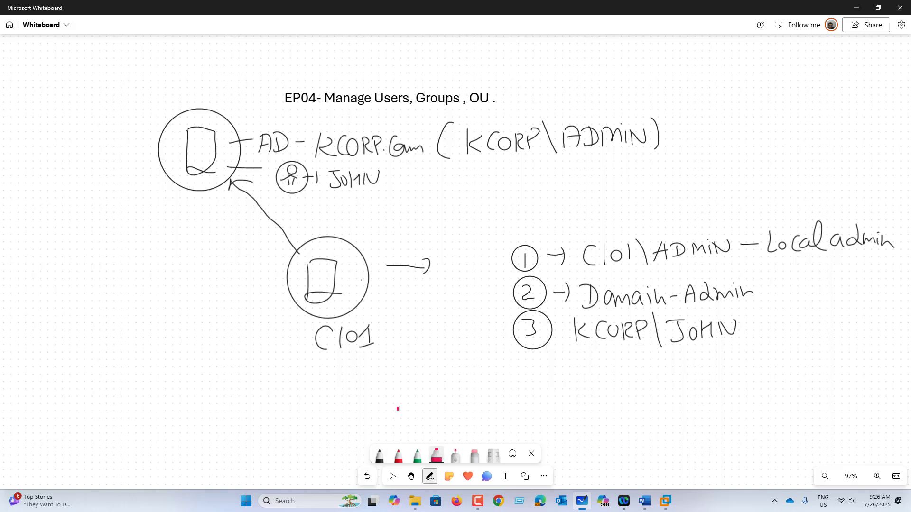
Frame C101 and the numbered list in pink, then add a black dash after item 3
{"action": "mouse_move", "coordinate": [302, 326]}
{"action": "left_mouse_down"}
{"action": "mouse_move", "coordinate": [388, 365]}
{"action": "mouse_move", "coordinate": [299, 322]}
{"action": "left_mouse_up"}
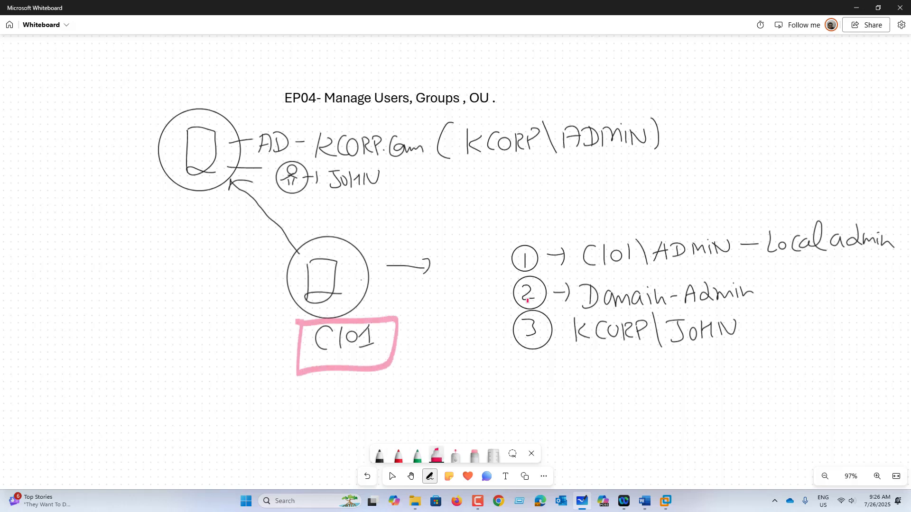
{"action": "mouse_move", "coordinate": [499, 236]}
{"action": "left_mouse_down"}
{"action": "mouse_move", "coordinate": [487, 396]}
{"action": "mouse_move", "coordinate": [830, 375]}
{"action": "mouse_move", "coordinate": [902, 255]}
{"action": "mouse_move", "coordinate": [667, 224]}
{"action": "mouse_move", "coordinate": [500, 237]}
{"action": "left_mouse_up"}
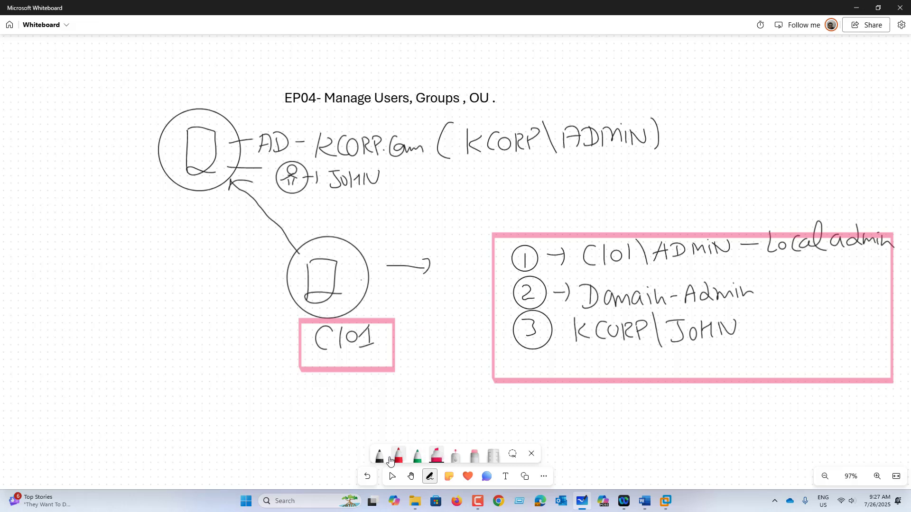
{"action": "left_click", "coordinate": [392, 451]}
{"action": "left_click_drag", "start_coordinate": [737, 328], "coordinate": [751, 327]}
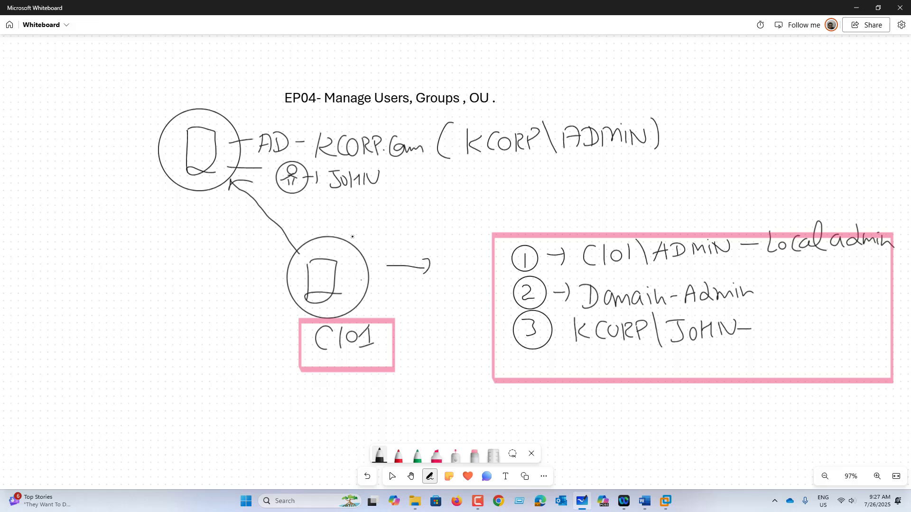
Draw a second user figure, box both user names together, and add an arrow with a dash
{"action": "mouse_move", "coordinate": [295, 199]}
{"action": "left_mouse_down"}
{"action": "mouse_move", "coordinate": [294, 217]}
{"action": "mouse_move", "coordinate": [365, 208]}
{"action": "mouse_move", "coordinate": [377, 199]}
{"action": "left_mouse_up"}
{"action": "mouse_move", "coordinate": [390, 163]}
{"action": "left_mouse_down"}
{"action": "mouse_move", "coordinate": [360, 162]}
{"action": "mouse_move", "coordinate": [354, 221]}
{"action": "mouse_move", "coordinate": [390, 166]}
{"action": "left_mouse_up"}
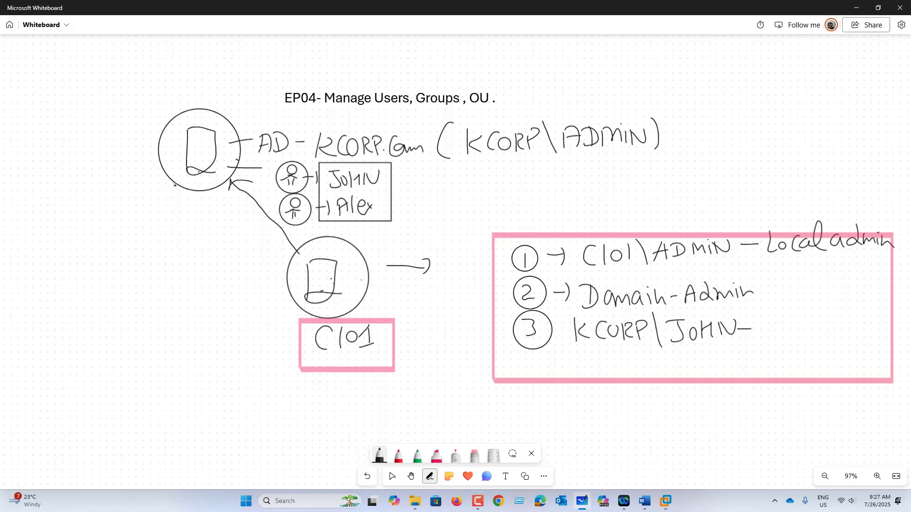
{"action": "mouse_move", "coordinate": [379, 190]}
{"action": "left_mouse_down"}
{"action": "mouse_move", "coordinate": [409, 190]}
{"action": "mouse_move", "coordinate": [403, 205]}
{"action": "left_mouse_up"}
{"action": "left_click_drag", "start_coordinate": [422, 194], "coordinate": [427, 193]}
Start a left-side list with a circled 1 and 'Login-Hours'
{"action": "mouse_move", "coordinate": [25, 216]}
{"action": "left_mouse_down"}
{"action": "mouse_move", "coordinate": [25, 237]}
{"action": "mouse_move", "coordinate": [29, 214]}
{"action": "mouse_move", "coordinate": [61, 233]}
{"action": "mouse_move", "coordinate": [85, 222]}
{"action": "mouse_move", "coordinate": [83, 244]}
{"action": "left_mouse_up"}
{"action": "mouse_move", "coordinate": [93, 221]}
{"action": "left_mouse_down"}
{"action": "mouse_move", "coordinate": [94, 232]}
{"action": "mouse_move", "coordinate": [117, 226]}
{"action": "left_mouse_up"}
{"action": "mouse_move", "coordinate": [123, 213]}
{"action": "left_mouse_down"}
{"action": "mouse_move", "coordinate": [122, 232]}
{"action": "mouse_move", "coordinate": [170, 214]}
{"action": "left_mouse_up"}
Put a dot after Login-Hours and write circled 2 'Reset' below it
{"action": "left_click", "coordinate": [184, 222]}
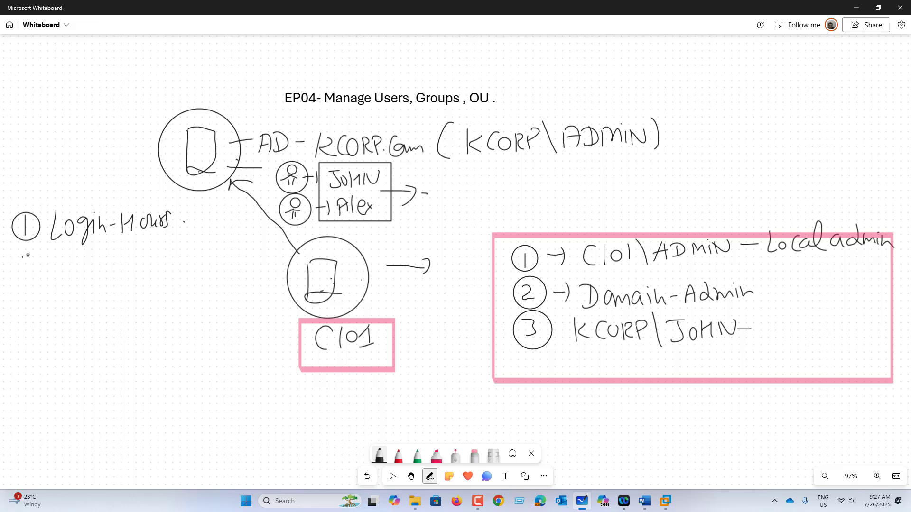
{"action": "left_click_drag", "start_coordinate": [23, 253], "coordinate": [41, 266]}
{"action": "left_click_drag", "start_coordinate": [30, 248], "coordinate": [64, 274]}
{"action": "mouse_move", "coordinate": [66, 252]}
{"action": "left_mouse_down"}
{"action": "mouse_move", "coordinate": [75, 269]}
{"action": "mouse_move", "coordinate": [87, 267]}
{"action": "left_mouse_up"}
{"action": "mouse_move", "coordinate": [96, 252]}
{"action": "left_mouse_down"}
{"action": "mouse_move", "coordinate": [89, 268]}
{"action": "mouse_move", "coordinate": [118, 266]}
{"action": "left_mouse_up"}
{"action": "left_click_drag", "start_coordinate": [110, 252], "coordinate": [127, 251]}
Write circled 3 'Login-ONLY-1machine', then bring up VMware Workstation on CL01's lock screen
{"action": "left_click_drag", "start_coordinate": [34, 300], "coordinate": [29, 314]}
{"action": "mouse_move", "coordinate": [34, 290]}
{"action": "left_mouse_down"}
{"action": "mouse_move", "coordinate": [42, 319]}
{"action": "mouse_move", "coordinate": [47, 295]}
{"action": "mouse_move", "coordinate": [62, 311]}
{"action": "mouse_move", "coordinate": [72, 308]}
{"action": "left_mouse_up"}
{"action": "mouse_move", "coordinate": [76, 298]}
{"action": "left_mouse_down"}
{"action": "mouse_move", "coordinate": [83, 315]}
{"action": "mouse_move", "coordinate": [94, 306]}
{"action": "left_mouse_up"}
{"action": "mouse_move", "coordinate": [98, 289]}
{"action": "left_mouse_down"}
{"action": "mouse_move", "coordinate": [109, 305]}
{"action": "mouse_move", "coordinate": [129, 290]}
{"action": "left_mouse_up"}
{"action": "mouse_move", "coordinate": [145, 287]}
{"action": "left_mouse_down"}
{"action": "mouse_move", "coordinate": [146, 300]}
{"action": "mouse_move", "coordinate": [152, 286]}
{"action": "mouse_move", "coordinate": [162, 299]}
{"action": "left_mouse_up"}
{"action": "left_click_drag", "start_coordinate": [170, 291], "coordinate": [166, 313]}
{"action": "left_click_drag", "start_coordinate": [185, 292], "coordinate": [204, 285]}
{"action": "mouse_move", "coordinate": [204, 285]}
{"action": "left_mouse_down"}
{"action": "mouse_move", "coordinate": [201, 303]}
{"action": "mouse_move", "coordinate": [211, 304]}
{"action": "left_mouse_up"}
{"action": "mouse_move", "coordinate": [215, 303]}
{"action": "left_mouse_down"}
{"action": "mouse_move", "coordinate": [220, 290]}
{"action": "mouse_move", "coordinate": [231, 299]}
{"action": "left_mouse_up"}
{"action": "left_click_drag", "start_coordinate": [239, 290], "coordinate": [243, 302]}
{"action": "left_click_drag", "start_coordinate": [257, 285], "coordinate": [265, 300]}
{"action": "left_click_drag", "start_coordinate": [269, 293], "coordinate": [277, 299]}
{"action": "left_click_drag", "start_coordinate": [278, 297], "coordinate": [281, 299]}
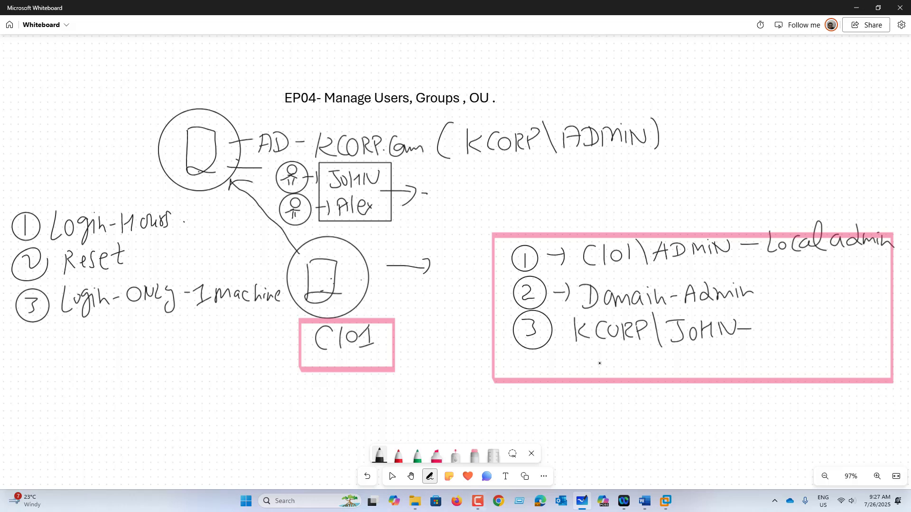
{"action": "left_click", "coordinate": [665, 501]}
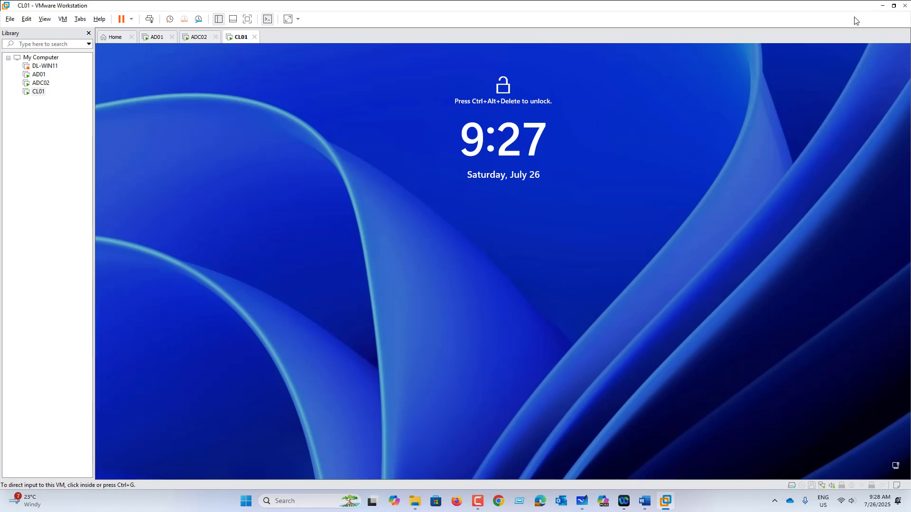
Back on the whiteboard, draw a circled computer right of the arrow labelled AD02
{"action": "left_click", "coordinate": [882, 6]}
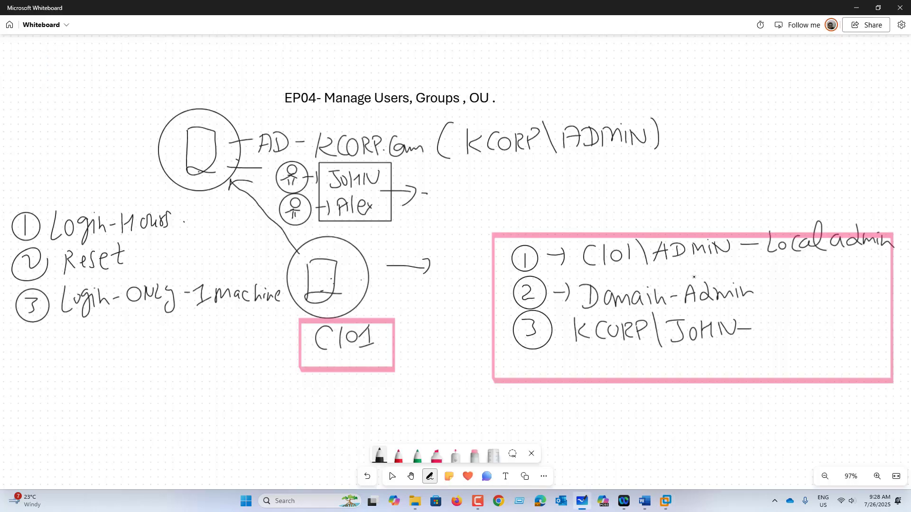
{"action": "mouse_move", "coordinate": [439, 253]}
{"action": "left_mouse_down"}
{"action": "mouse_move", "coordinate": [439, 285]}
{"action": "mouse_move", "coordinate": [455, 283]}
{"action": "left_mouse_up"}
{"action": "left_click_drag", "start_coordinate": [444, 235], "coordinate": [446, 235]}
{"action": "mouse_move", "coordinate": [438, 315]}
{"action": "left_mouse_down"}
{"action": "mouse_move", "coordinate": [430, 326]}
{"action": "mouse_move", "coordinate": [461, 332]}
{"action": "left_mouse_up"}
{"action": "mouse_move", "coordinate": [467, 319]}
{"action": "left_mouse_down"}
{"action": "mouse_move", "coordinate": [476, 328]}
{"action": "mouse_move", "coordinate": [418, 345]}
{"action": "mouse_move", "coordinate": [483, 308]}
{"action": "left_mouse_up"}
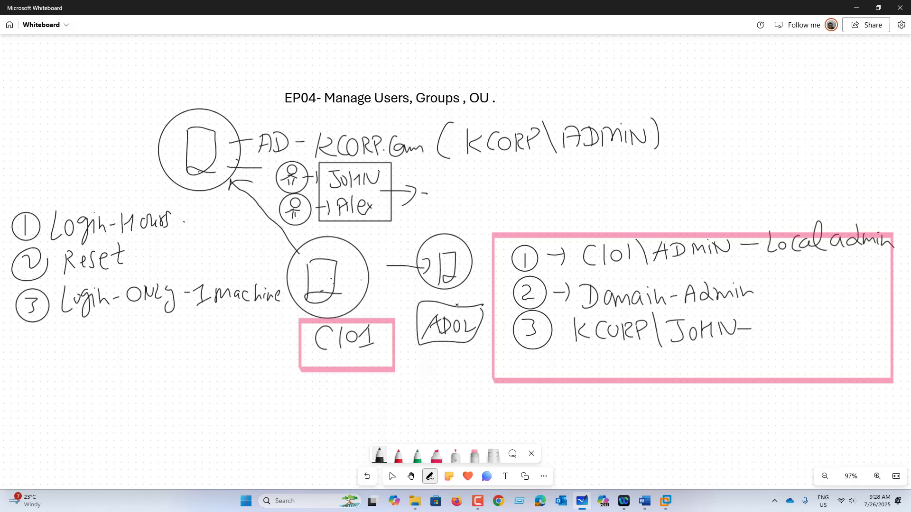
Write 'AD-01' with an arrow above the top circle and mark both lower computers
{"action": "left_click_drag", "start_coordinate": [193, 112], "coordinate": [193, 88]}
{"action": "left_click_drag", "start_coordinate": [187, 101], "coordinate": [212, 75]}
{"action": "mouse_move", "coordinate": [214, 67]}
{"action": "left_mouse_down"}
{"action": "mouse_move", "coordinate": [218, 83]}
{"action": "mouse_move", "coordinate": [232, 72]}
{"action": "left_mouse_up"}
{"action": "mouse_move", "coordinate": [237, 67]}
{"action": "left_mouse_down"}
{"action": "mouse_move", "coordinate": [249, 78]}
{"action": "mouse_move", "coordinate": [187, 90]}
{"action": "mouse_move", "coordinate": [256, 50]}
{"action": "left_mouse_up"}
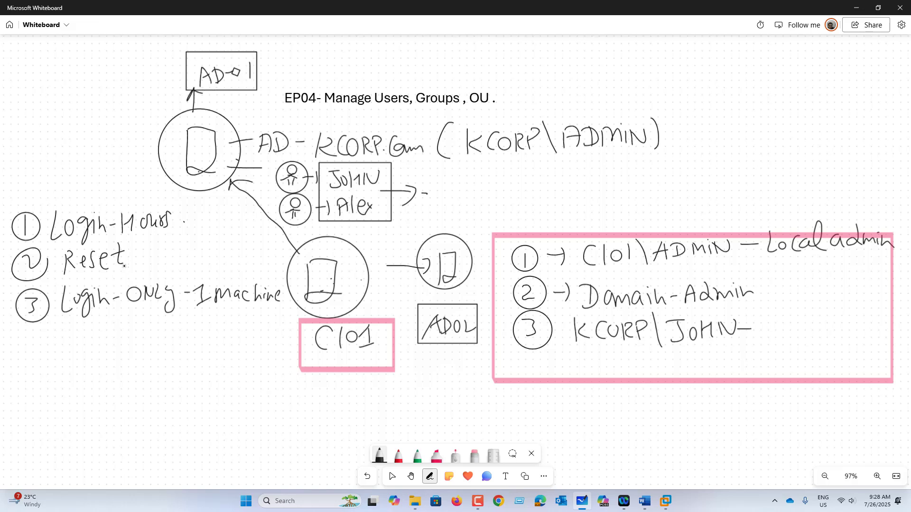
{"action": "left_click_drag", "start_coordinate": [360, 263], "coordinate": [339, 279]}
{"action": "left_click_drag", "start_coordinate": [456, 255], "coordinate": [472, 250]}
Tick Login-Hours, Reset and Login-ONLY-1machine with pink check marks
{"action": "left_click", "coordinate": [436, 456]}
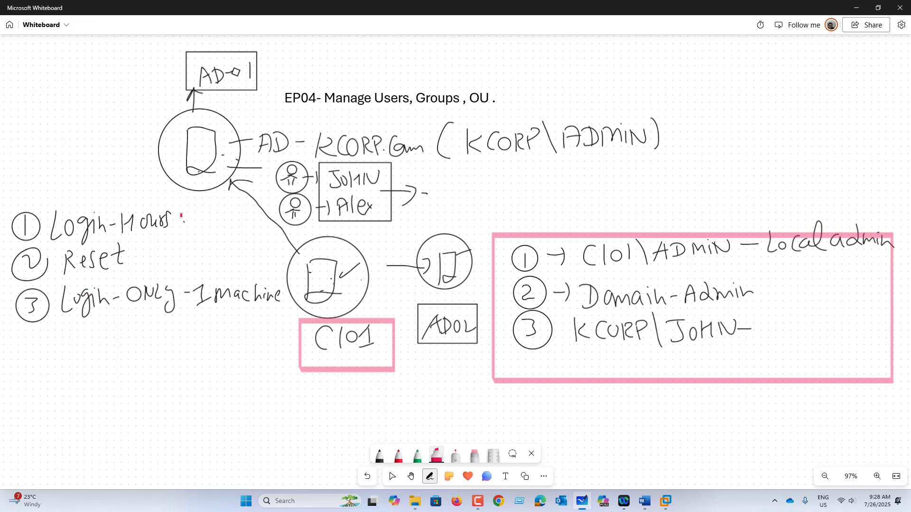
{"action": "left_click_drag", "start_coordinate": [183, 216], "coordinate": [214, 203]}
{"action": "left_click_drag", "start_coordinate": [134, 255], "coordinate": [159, 242]}
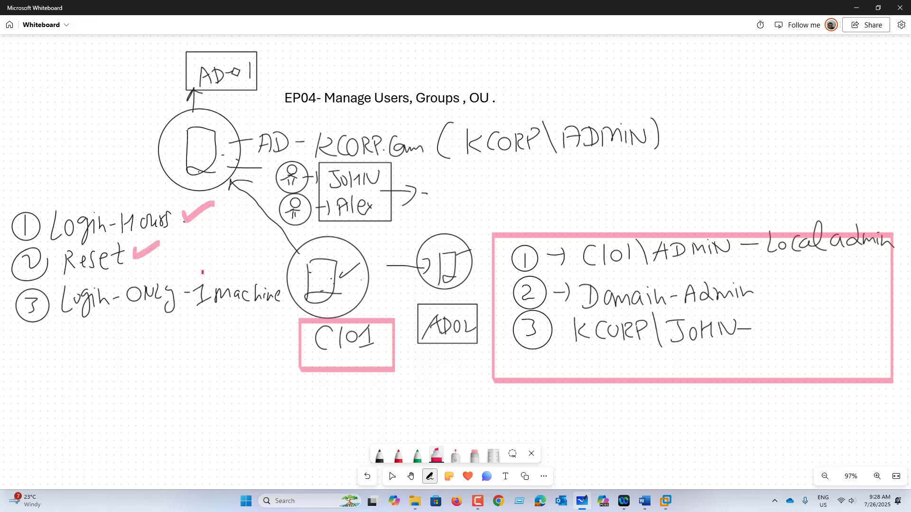
{"action": "left_click_drag", "start_coordinate": [202, 271], "coordinate": [221, 270]}
On AD01, start a new user in KCORP.COM and enter the user's first and logon names
{"action": "left_click", "coordinate": [667, 506]}
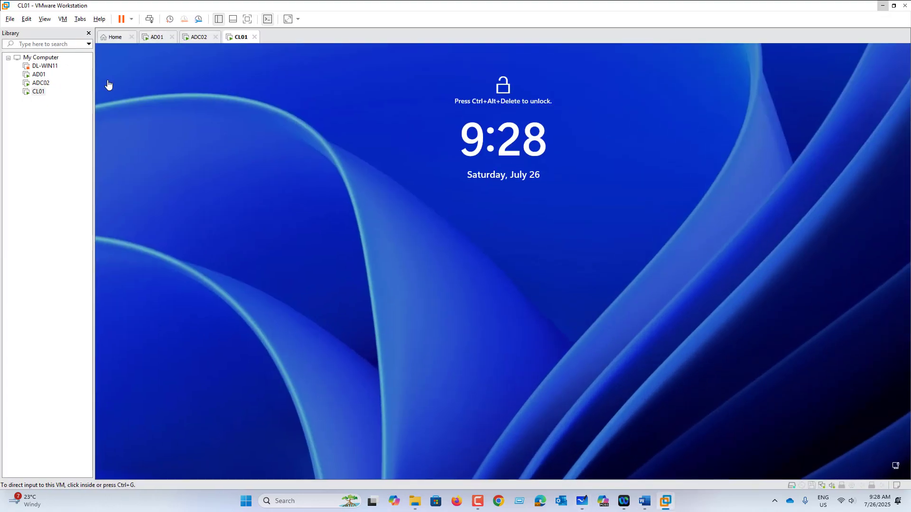
{"action": "left_click", "coordinate": [143, 42]}
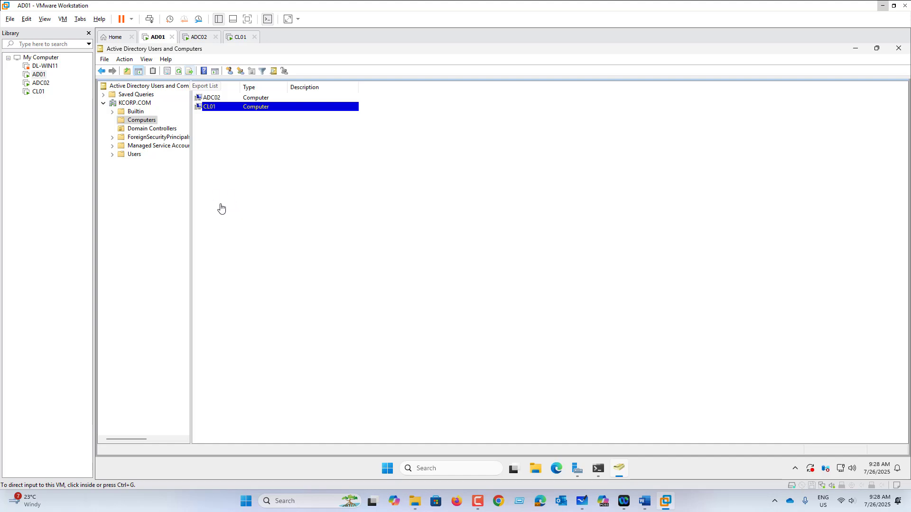
{"action": "left_click", "coordinate": [138, 104]}
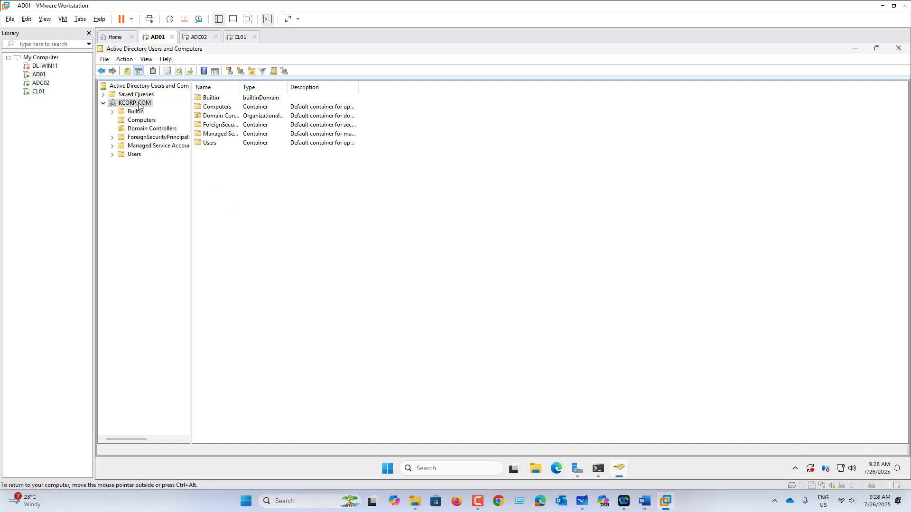
{"action": "right_click", "coordinate": [139, 105]}
{"action": "mouse_move", "coordinate": [166, 177]}
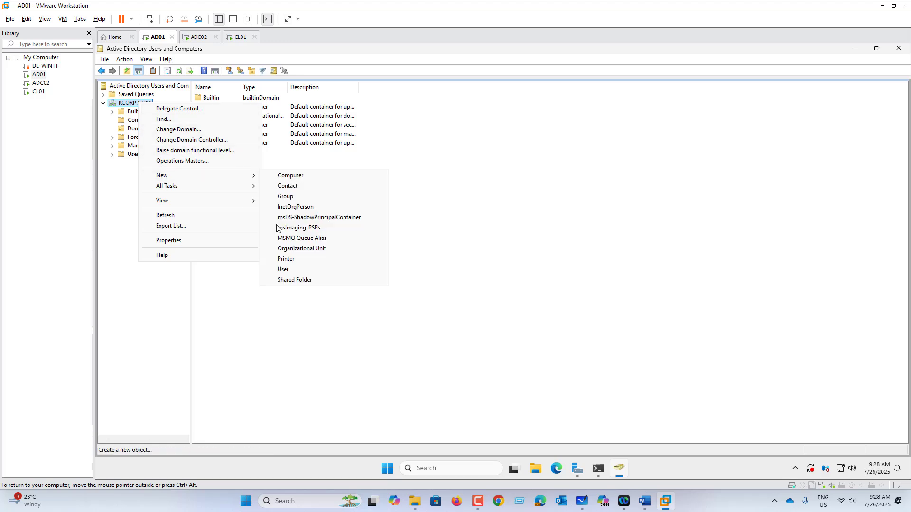
{"action": "left_click", "coordinate": [300, 270]}
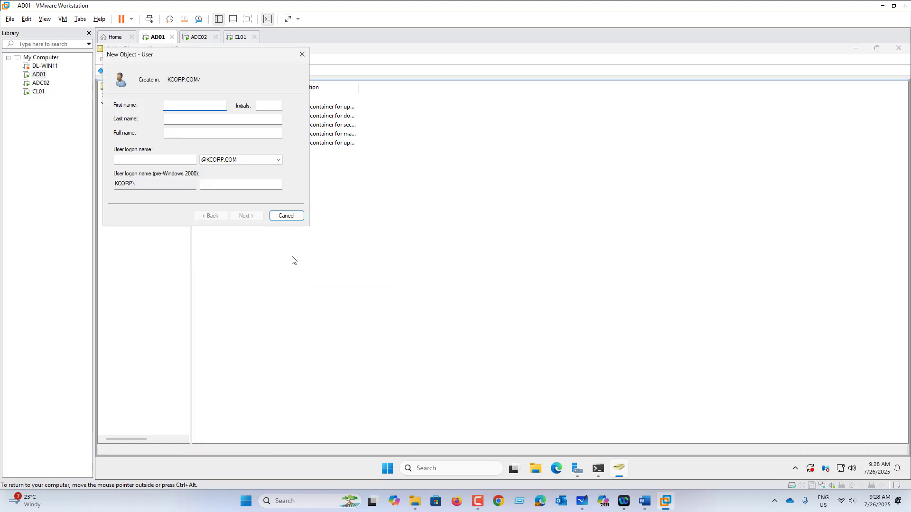
{"action": "type", "text": "Jo"}
{"action": "left_click", "coordinate": [159, 160]}
{"action": "type", "text": "John"}
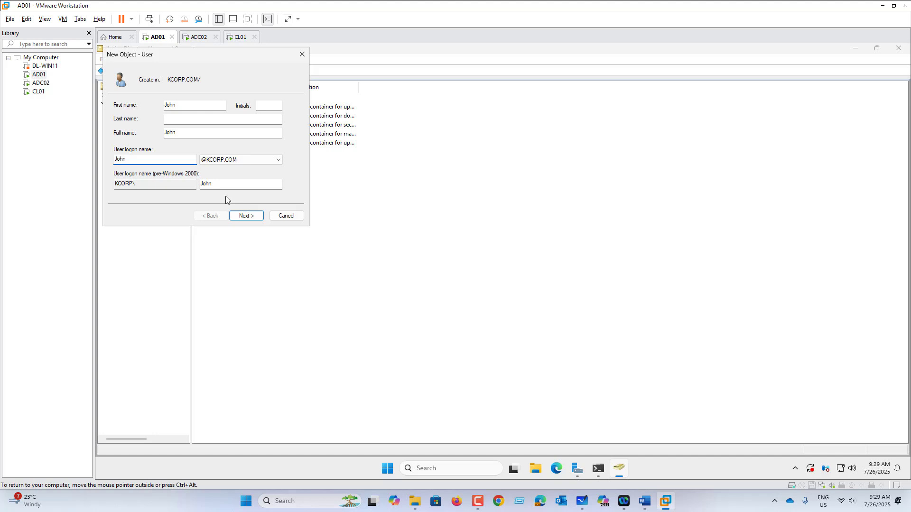
Confirm the password, clear 'must change at next logon', set 'Password never expires', and finish
{"action": "left_click", "coordinate": [246, 216]}
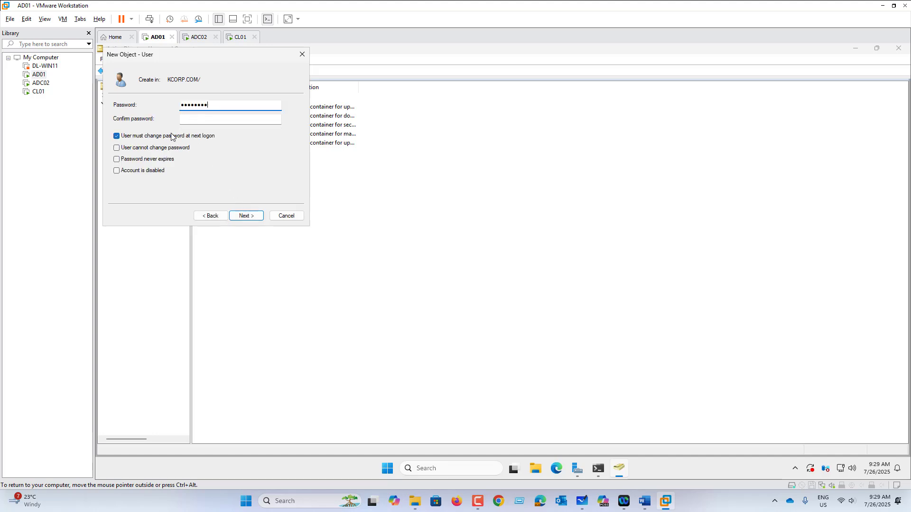
{"action": "key", "text": "Tab"}
{"action": "type", "text": "P"}
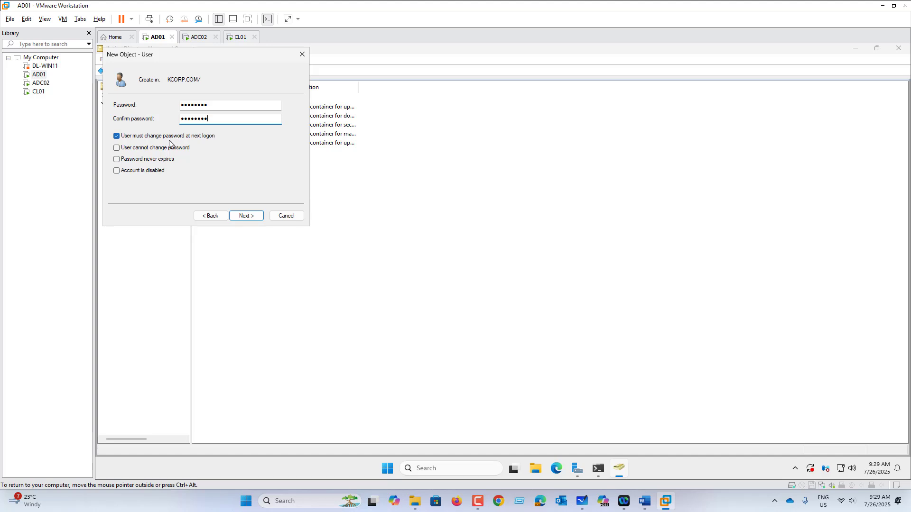
{"action": "left_click", "coordinate": [176, 137]}
{"action": "left_click", "coordinate": [160, 161]}
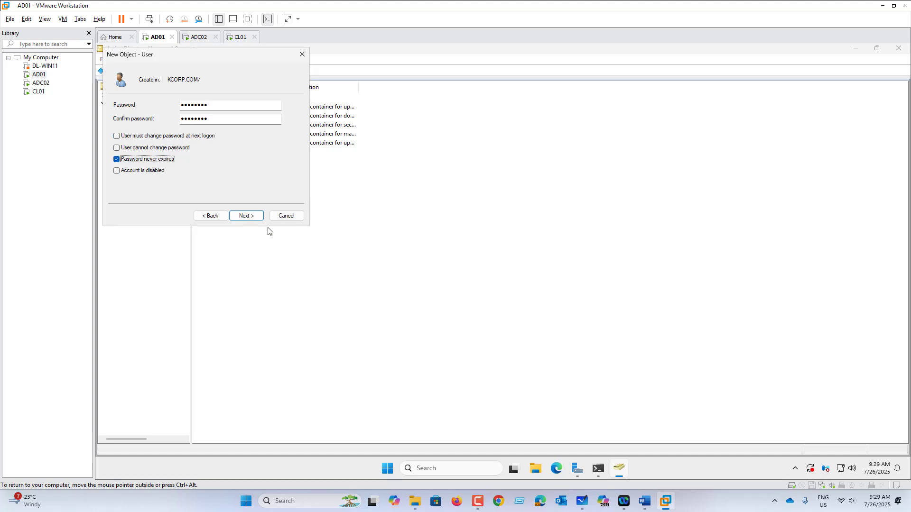
{"action": "left_click", "coordinate": [257, 220]}
{"action": "left_click", "coordinate": [255, 217]}
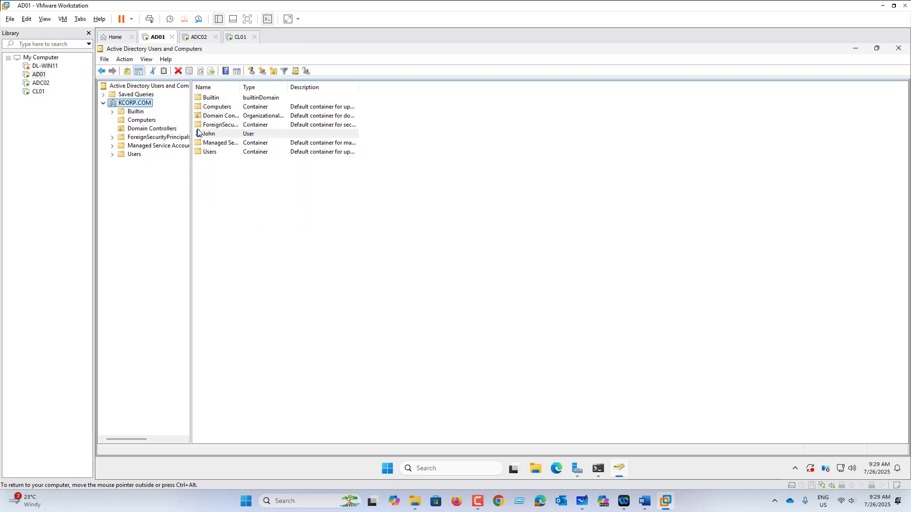
On ADC02, send Ctrl+Alt+Del and sign in as Other user with the new domain user's credentials
{"action": "left_click", "coordinate": [200, 41]}
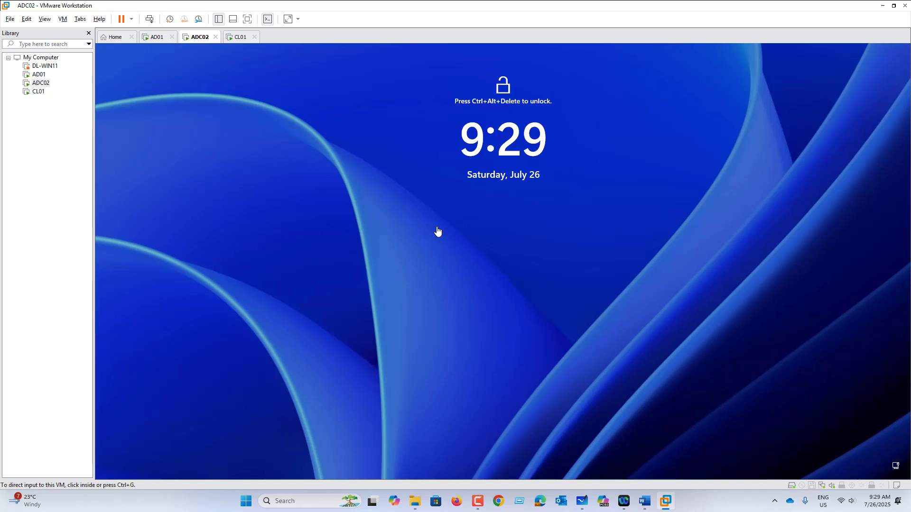
{"action": "left_click", "coordinate": [423, 240]}
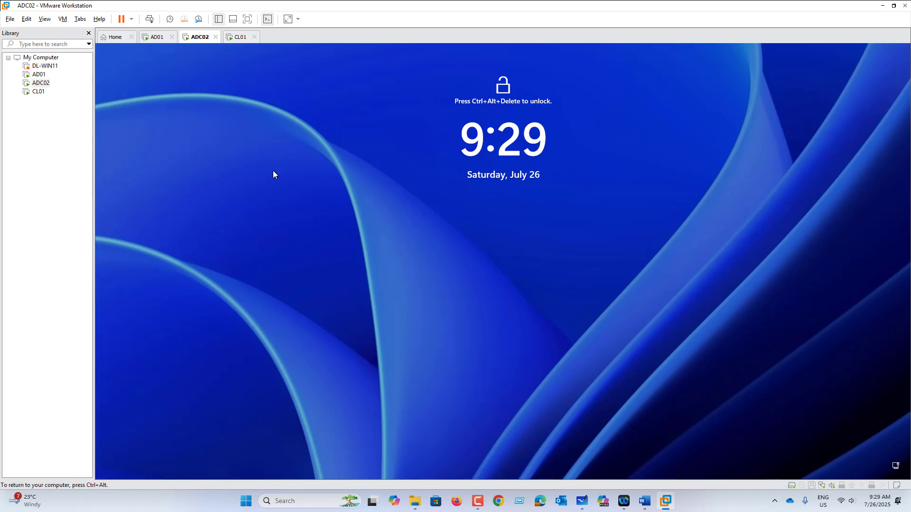
{"action": "left_click", "coordinate": [62, 19]}
{"action": "left_click", "coordinate": [113, 71]}
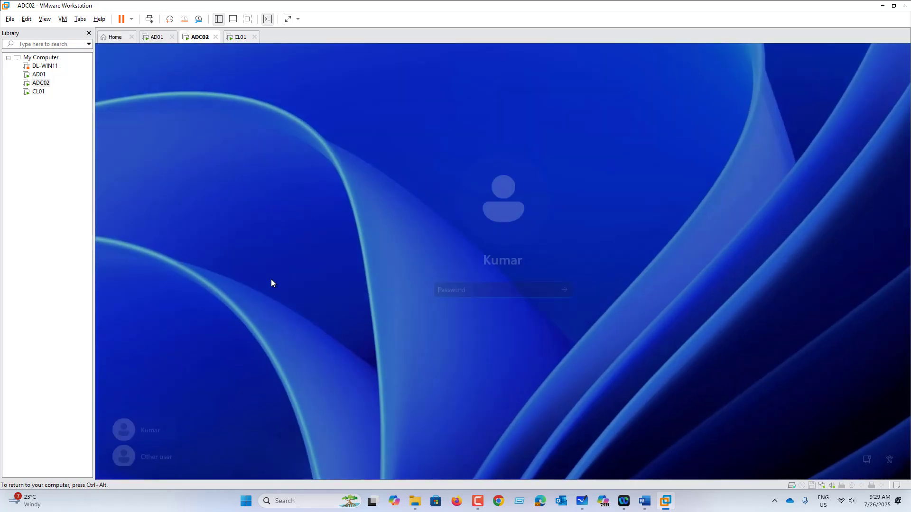
{"action": "left_click", "coordinate": [159, 459]}
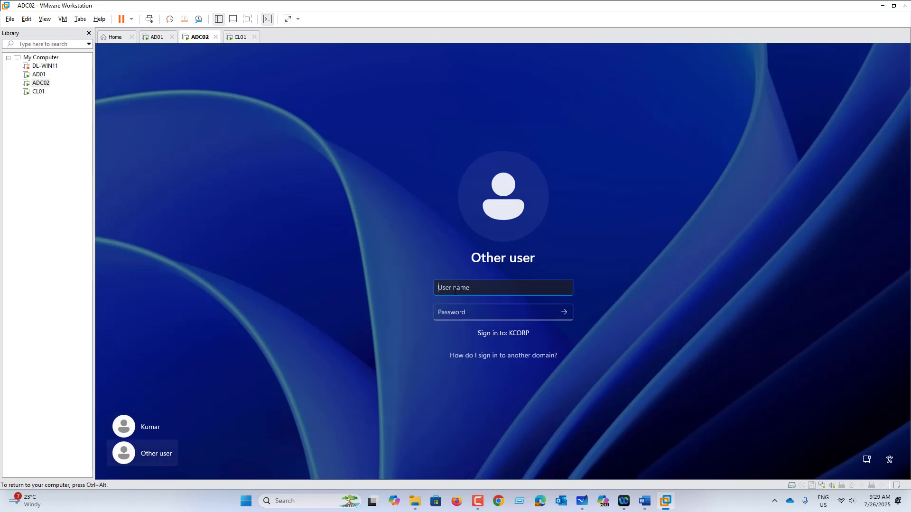
{"action": "type", "text": "john"}
{"action": "key", "text": "Tab"}
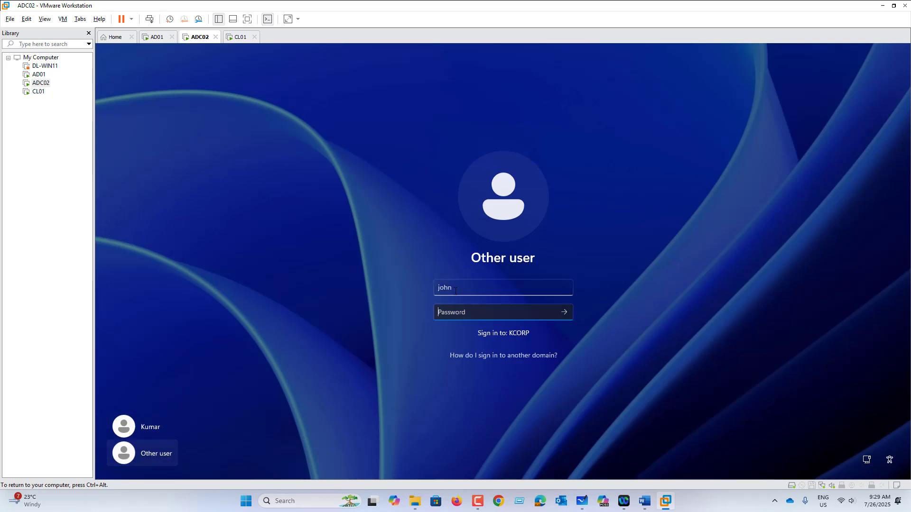
{"action": "type", "text": "P"}
{"action": "key", "text": "Return"}
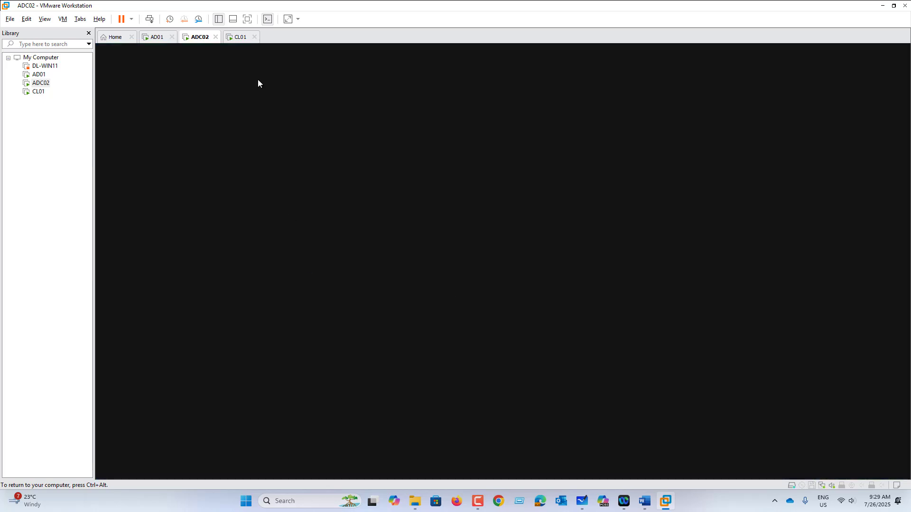
Bring up CL01's Ctrl+Alt+Del sign-in screen and choose Other user
{"action": "left_click", "coordinate": [241, 38]}
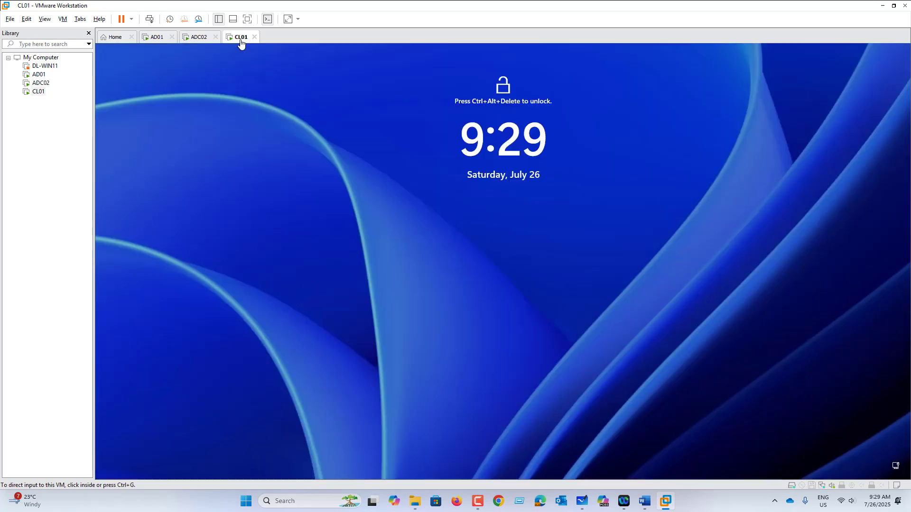
{"action": "left_click", "coordinate": [62, 19]}
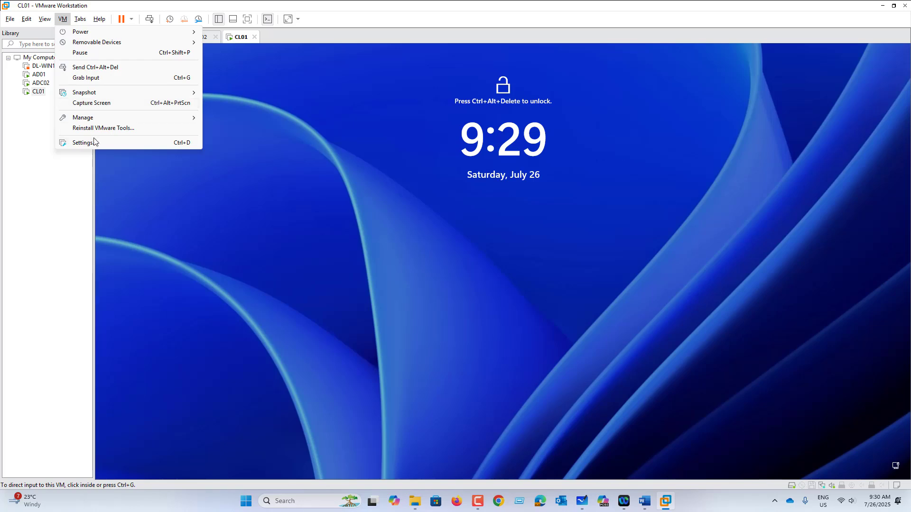
{"action": "left_click", "coordinate": [92, 67]}
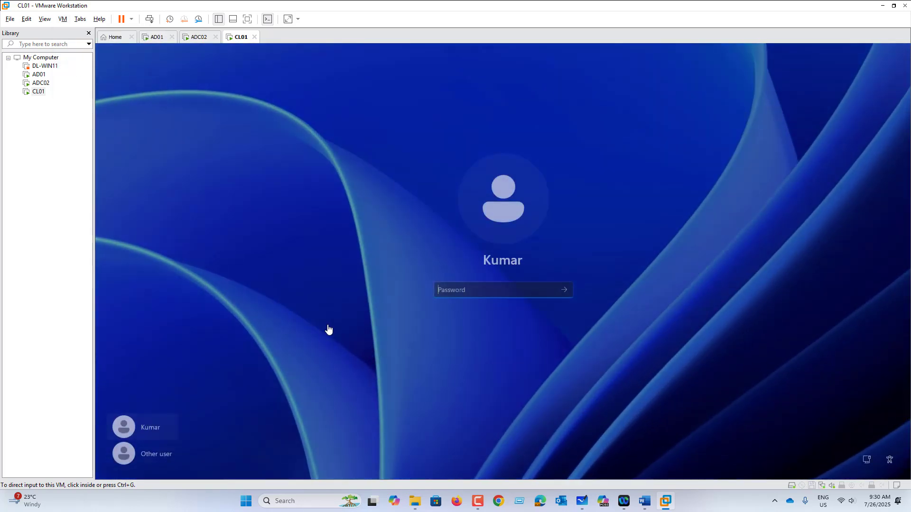
{"action": "left_click", "coordinate": [182, 449]}
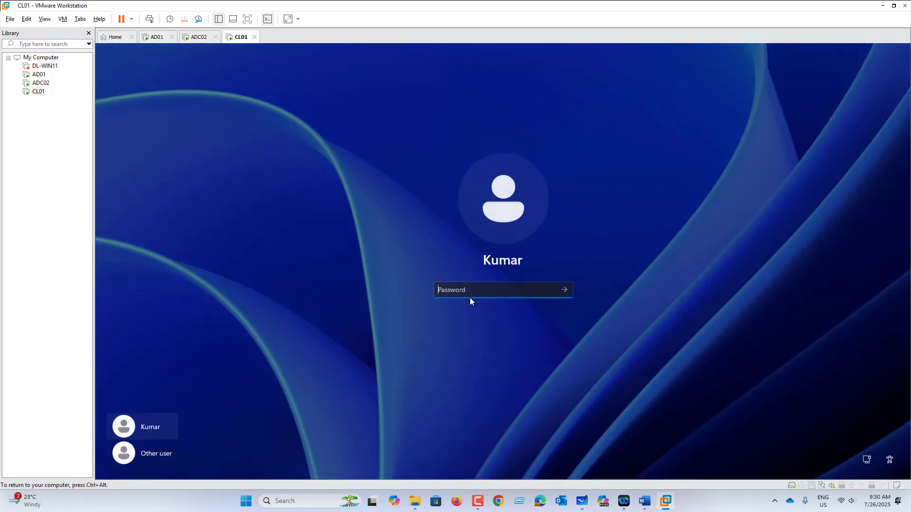
{"action": "left_click", "coordinate": [161, 458]}
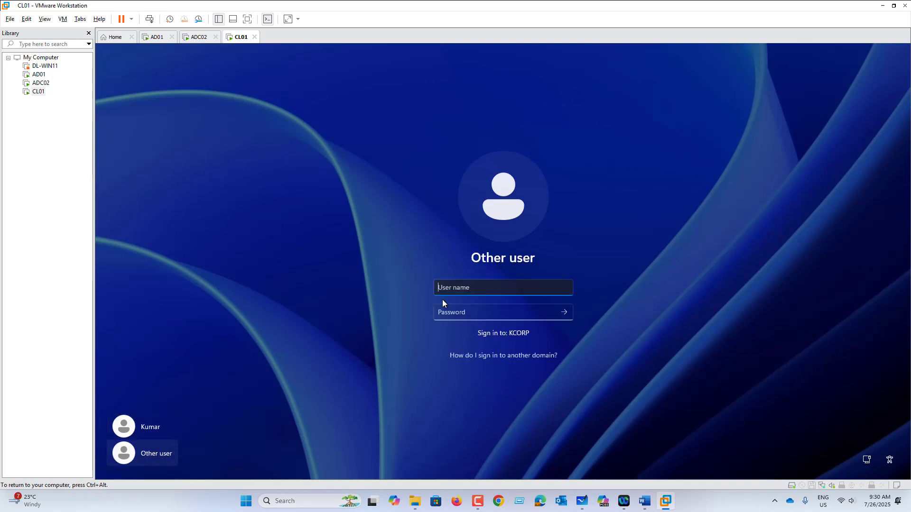
Enter the new domain user's name and password, retrying the password after it is rejected
{"action": "type", "text": "john"}
{"action": "key", "text": "Tab"}
{"action": "type", "text": "P"}
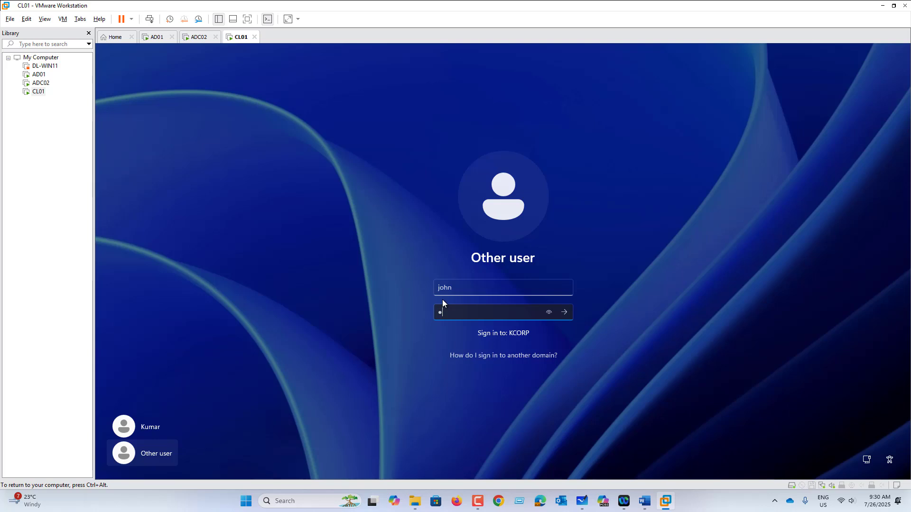
{"action": "type", "text": "•••••••"}
{"action": "key", "text": "Return"}
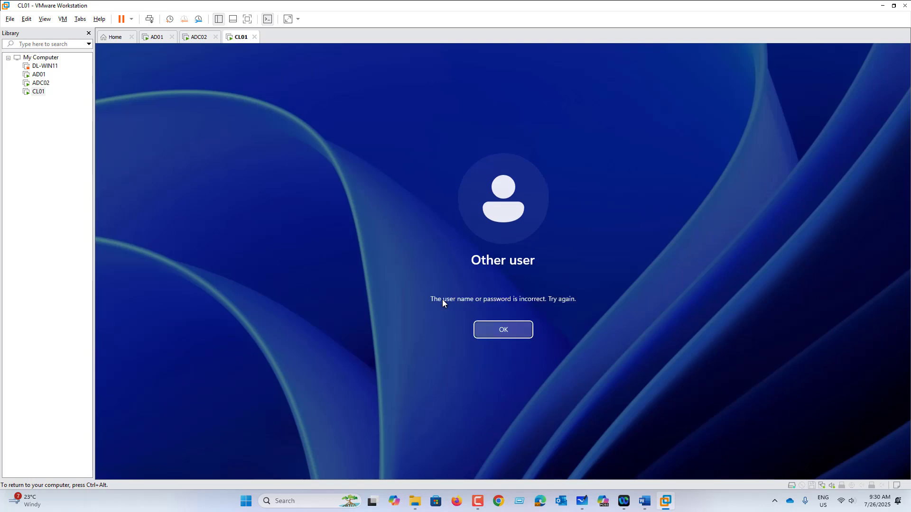
{"action": "key", "text": "Return"}
{"action": "type", "text": "••"}
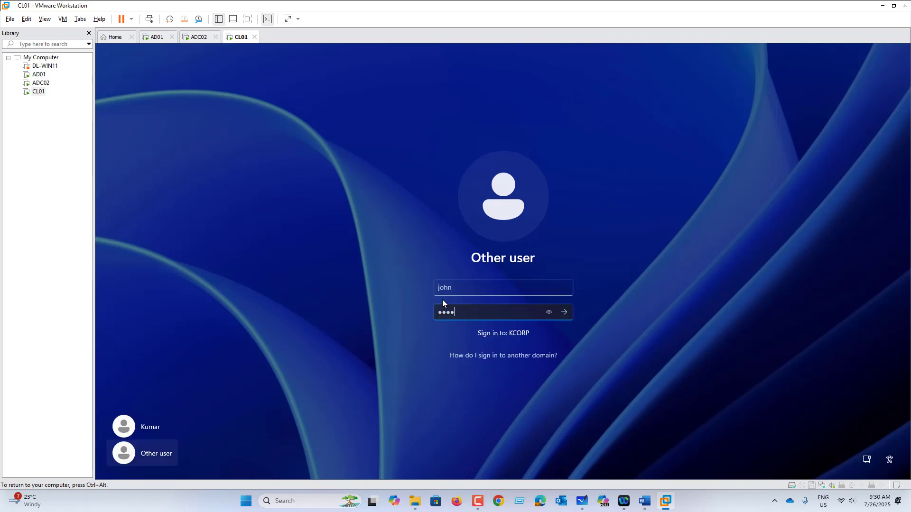
{"action": "key", "text": "Return"}
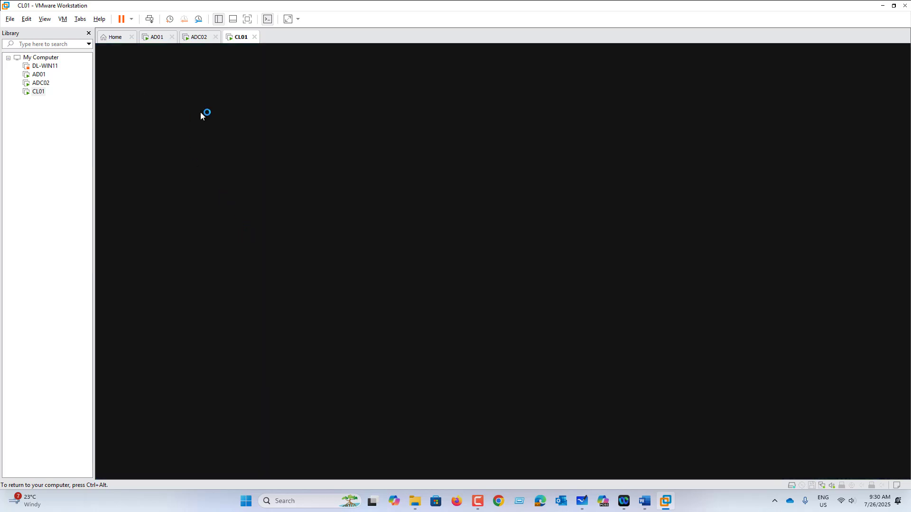
On ADC02, launch a Command Prompt by running cmd from the Start right-click Run box
{"action": "left_click", "coordinate": [198, 40]}
{"action": "left_click", "coordinate": [418, 475]}
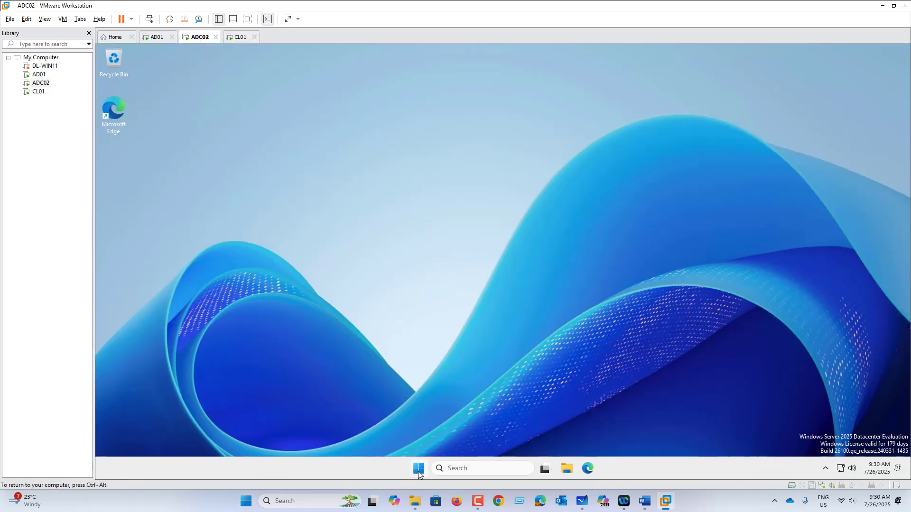
{"action": "right_click", "coordinate": [418, 470]}
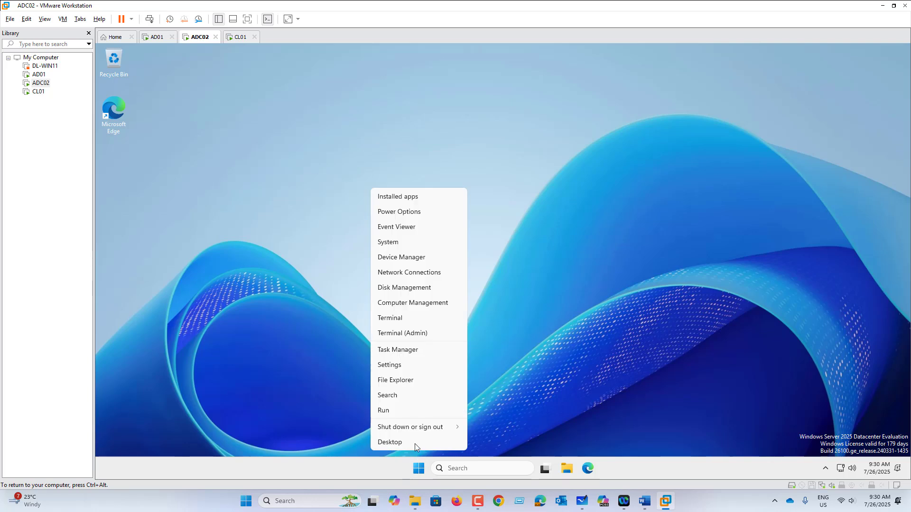
{"action": "left_click", "coordinate": [400, 413]}
{"action": "type", "text": "cmd"}
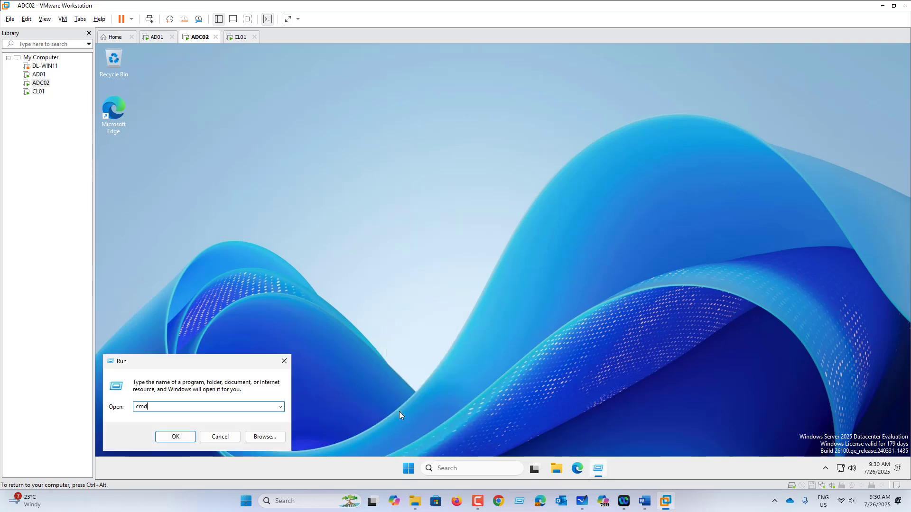
{"action": "key", "text": "Return"}
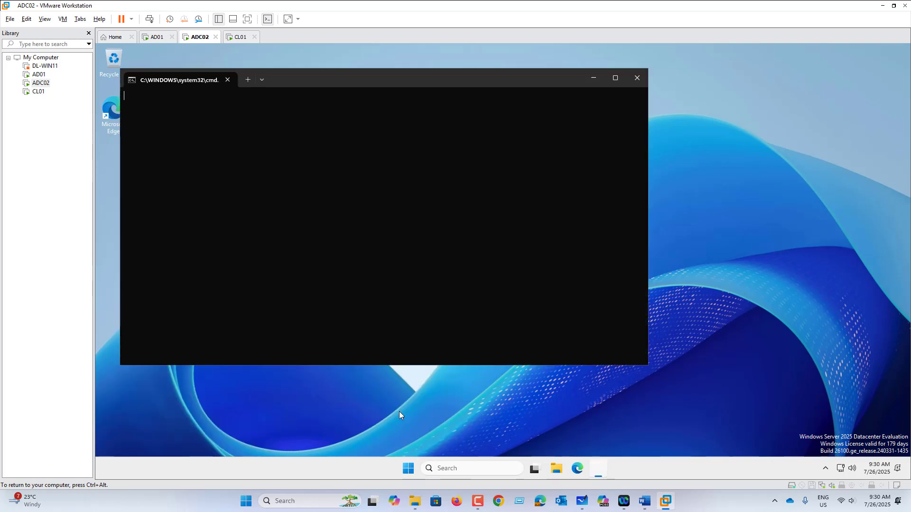
Run whoami to confirm the KCORP domain user, then move the Command Prompt window down-right
{"action": "type", "text": "who"}
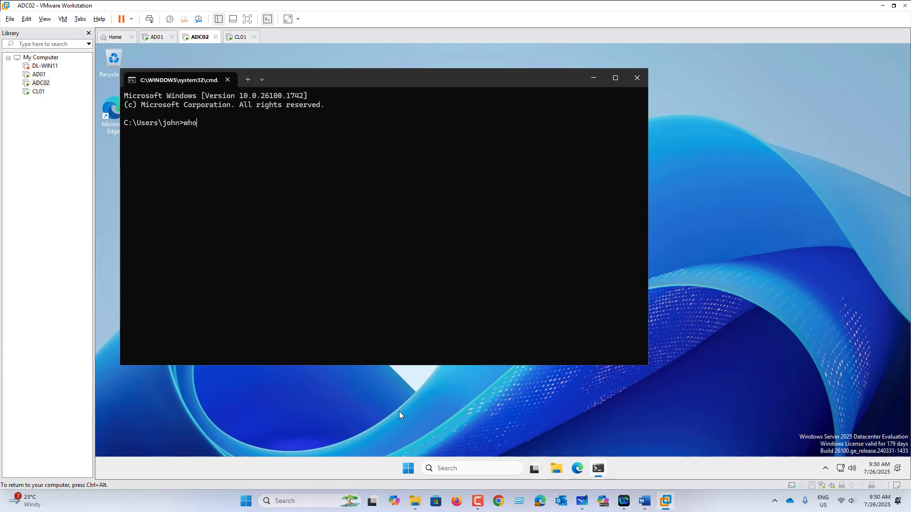
{"action": "type", "text": "ami"}
{"action": "key", "text": "Return"}
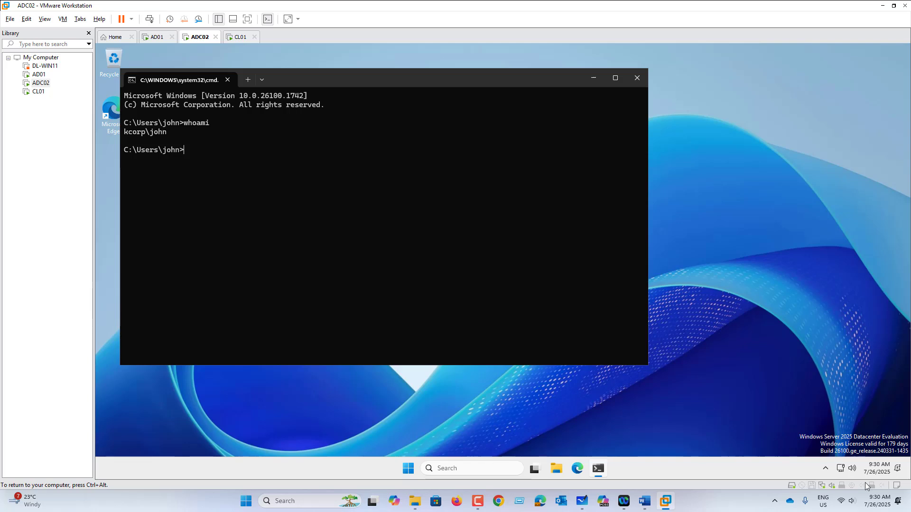
{"action": "left_click", "coordinate": [883, 475]}
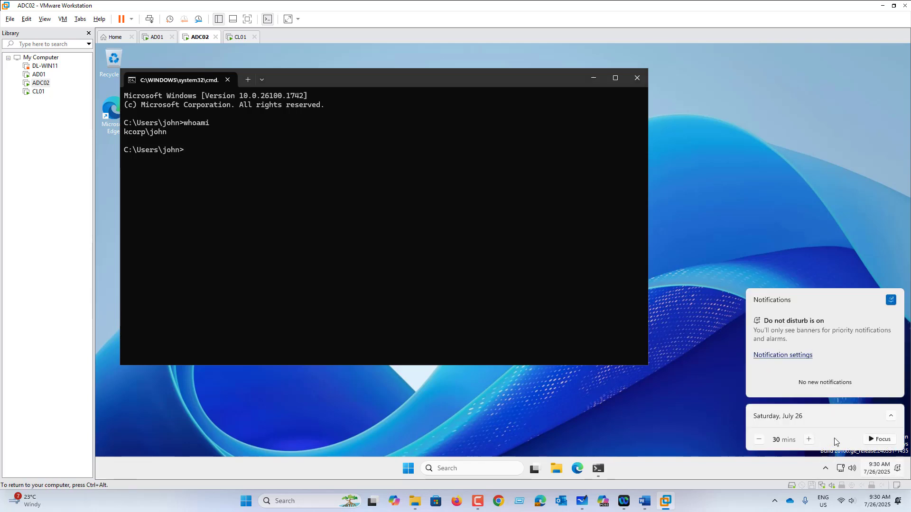
{"action": "left_click", "coordinate": [651, 411]}
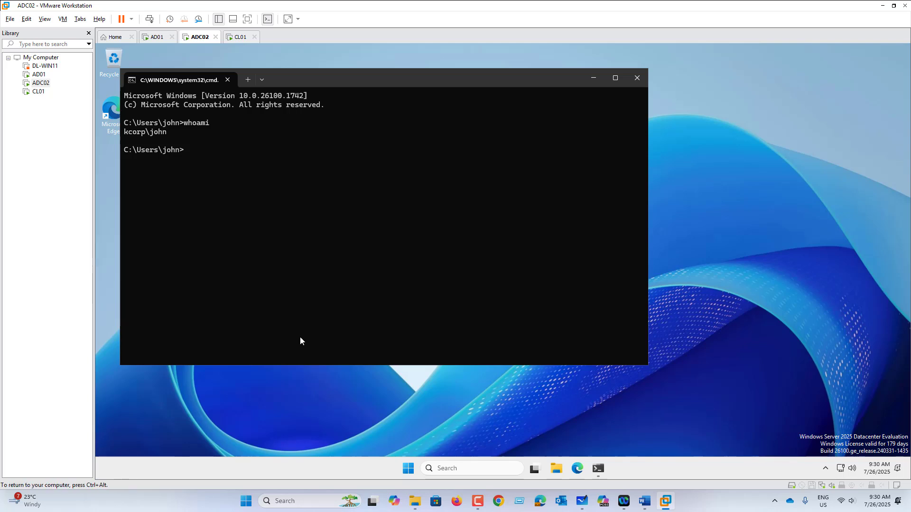
{"action": "left_click", "coordinate": [317, 83]}
{"action": "left_click_drag", "start_coordinate": [318, 83], "coordinate": [382, 98]}
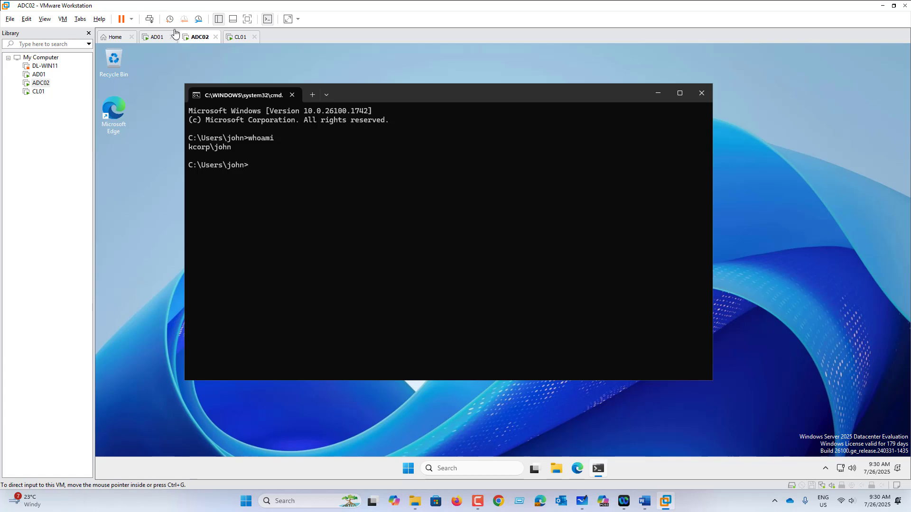
On AD01, reset the new user's password with Reset Password and acknowledge the confirmation
{"action": "left_click", "coordinate": [156, 37]}
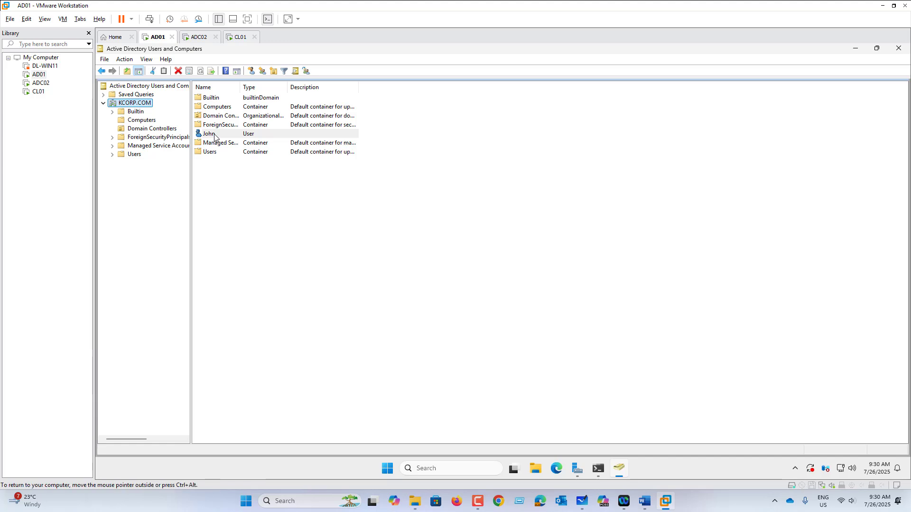
{"action": "right_click", "coordinate": [214, 137]}
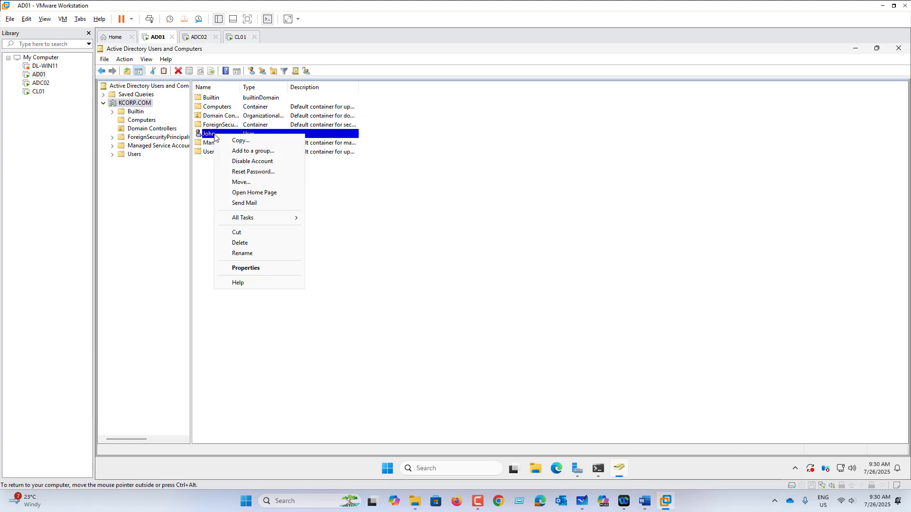
{"action": "left_click", "coordinate": [248, 173]}
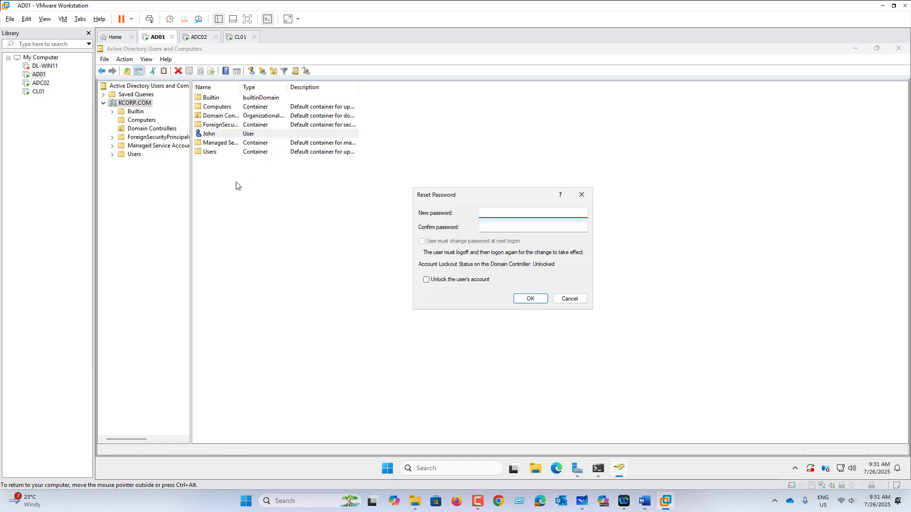
{"action": "type", "text": "••••••"}
{"action": "key", "text": "Tab"}
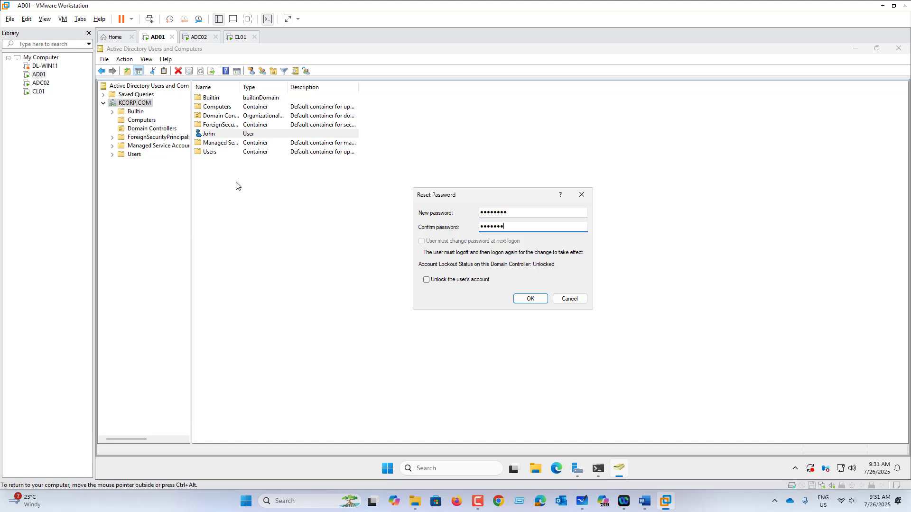
{"action": "key", "text": "Return"}
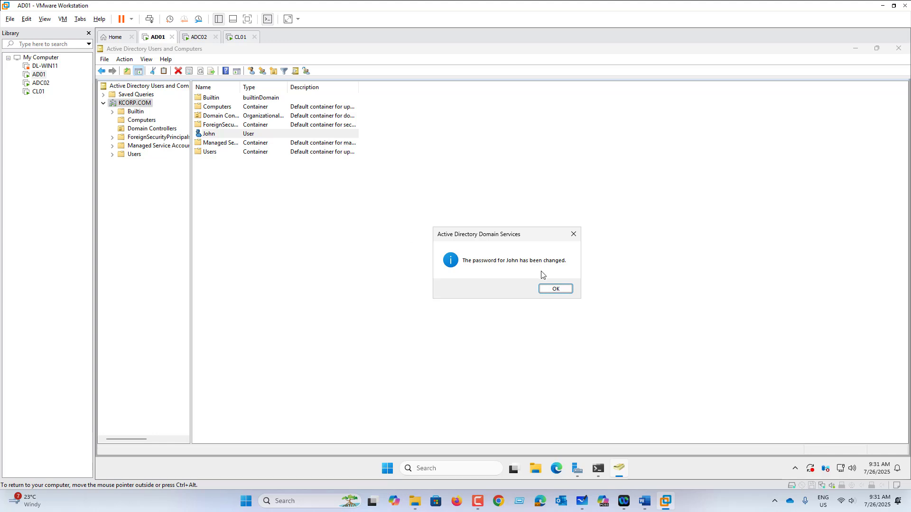
{"action": "left_click", "coordinate": [549, 290]}
Log John off ADC02 with the logoff command and sign him back in with his password
{"action": "left_click", "coordinate": [198, 37]}
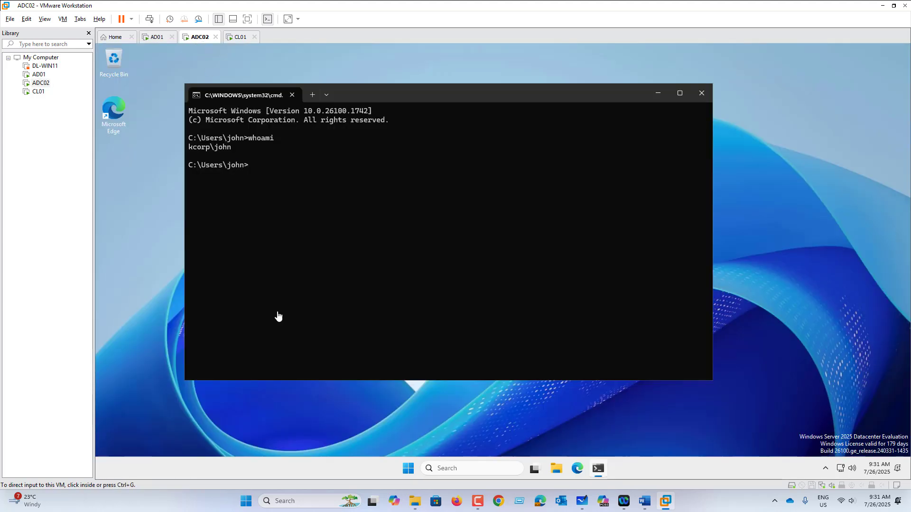
{"action": "type", "text": "logoff"}
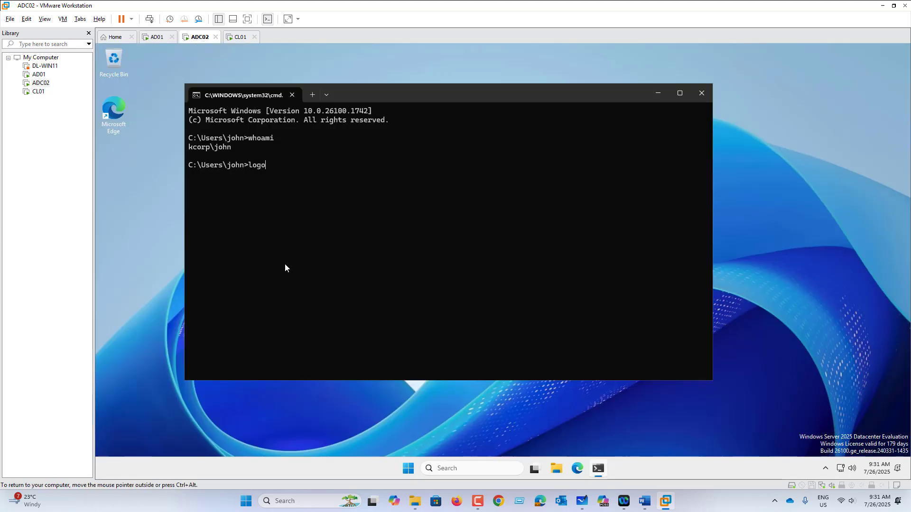
{"action": "key", "text": "Return"}
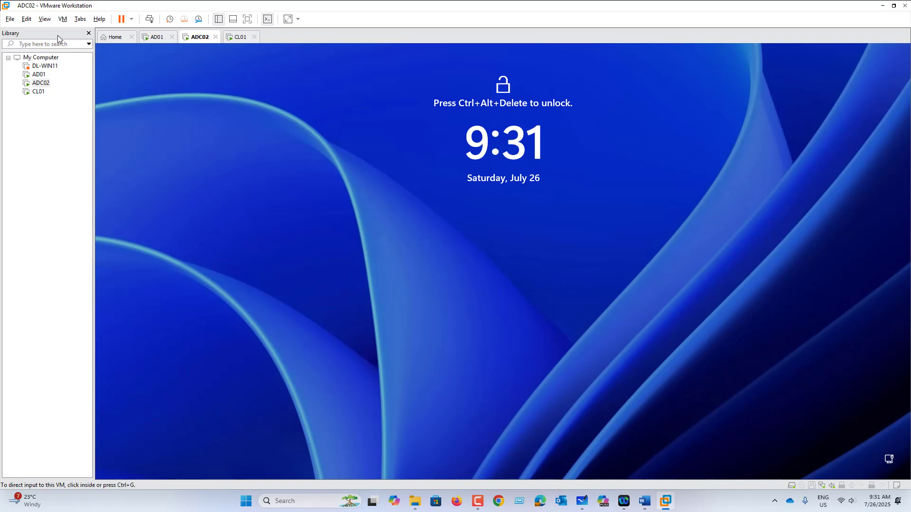
{"action": "left_click", "coordinate": [63, 20]}
{"action": "left_click", "coordinate": [89, 67]}
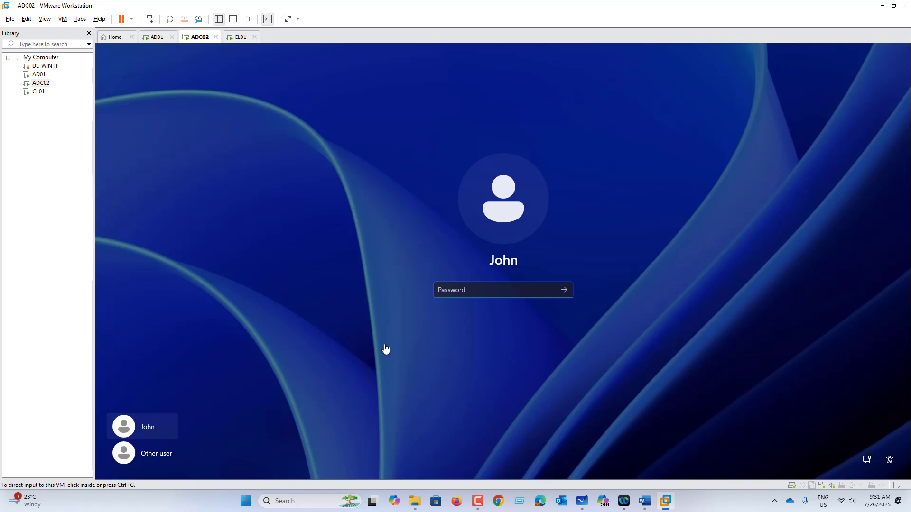
{"action": "left_click", "coordinate": [448, 293]}
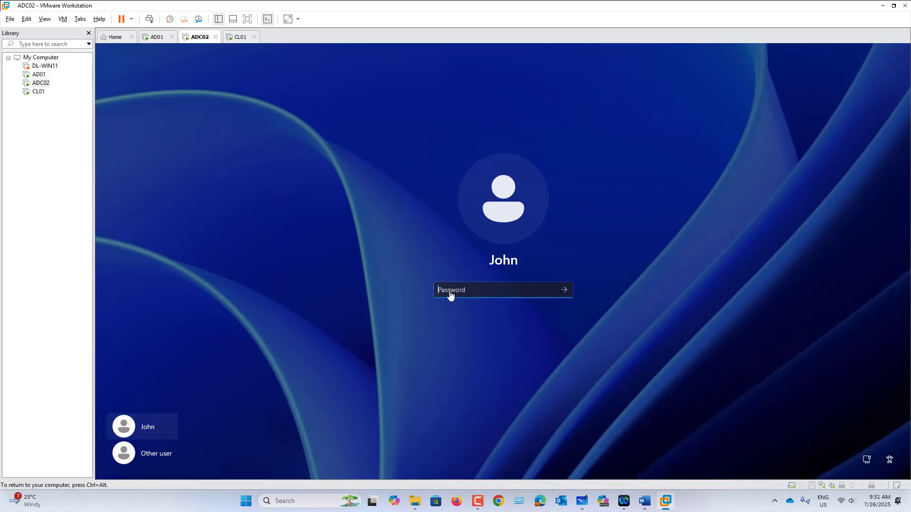
{"action": "type", "text": "******"}
{"action": "key", "text": "Return"}
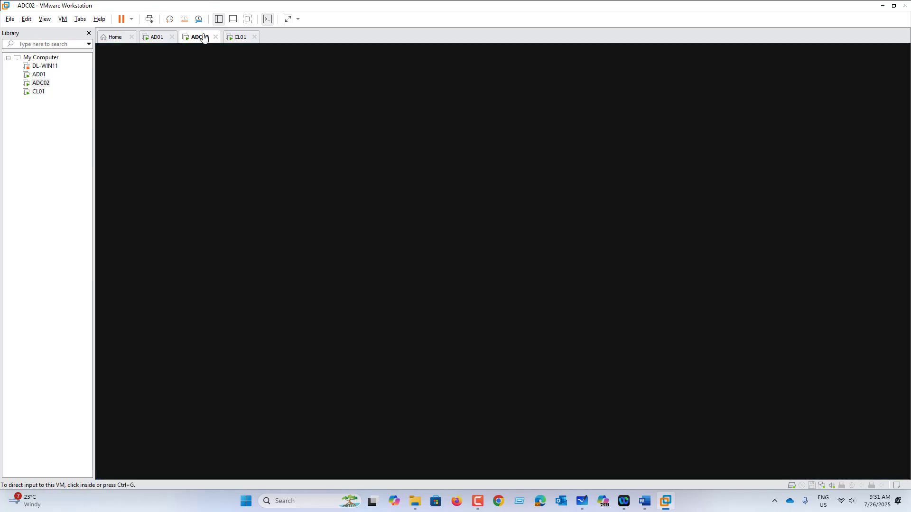
Sign out of CL01 from the Start right-click menu and return to AD01
{"action": "left_click", "coordinate": [238, 41]}
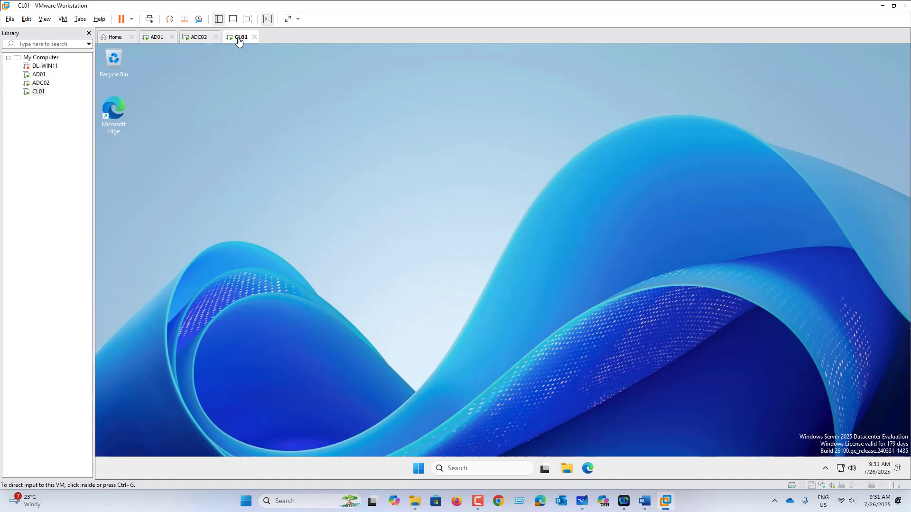
{"action": "right_click", "coordinate": [422, 464]}
{"action": "mouse_move", "coordinate": [420, 433]}
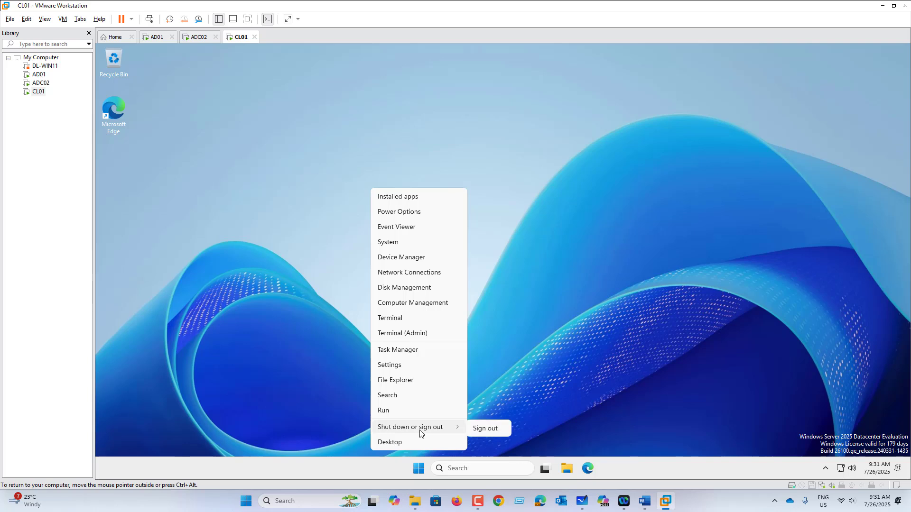
{"action": "left_click", "coordinate": [485, 428]}
{"action": "left_click", "coordinate": [156, 38]}
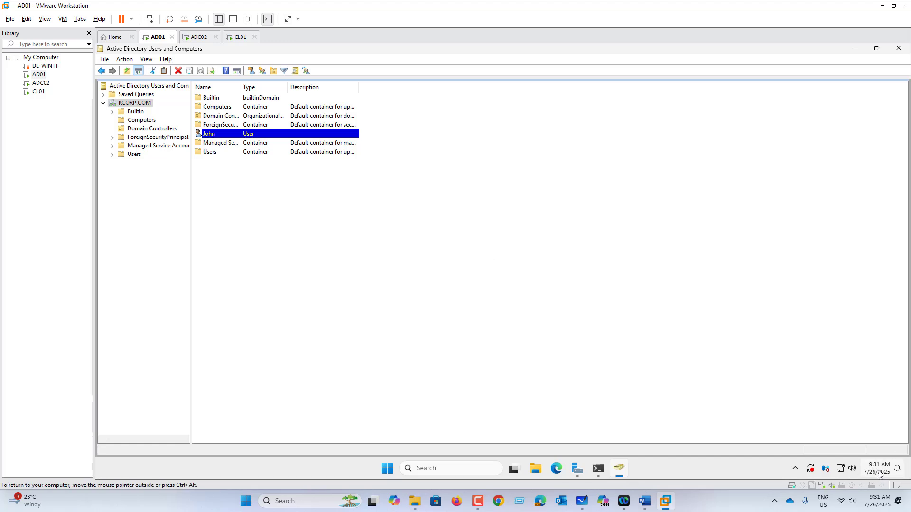
{"action": "mouse_move", "coordinate": [880, 473]}
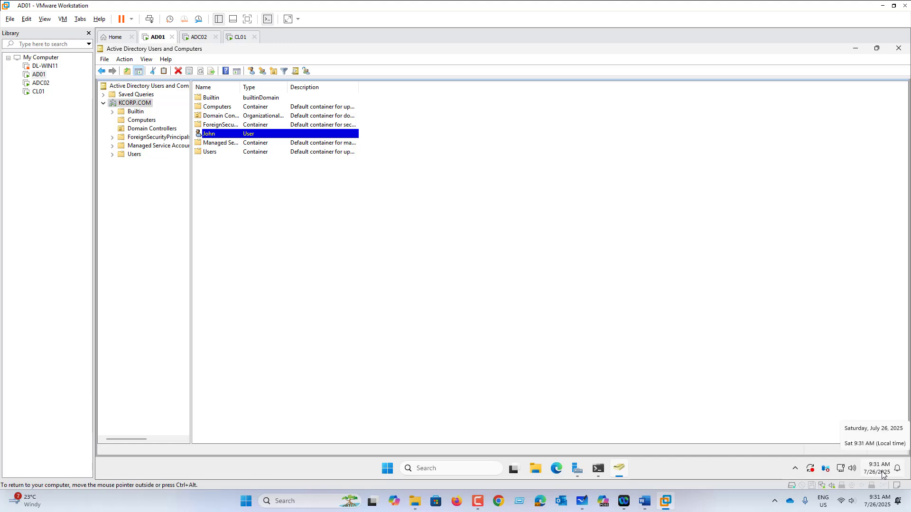
{"action": "left_click", "coordinate": [881, 473]}
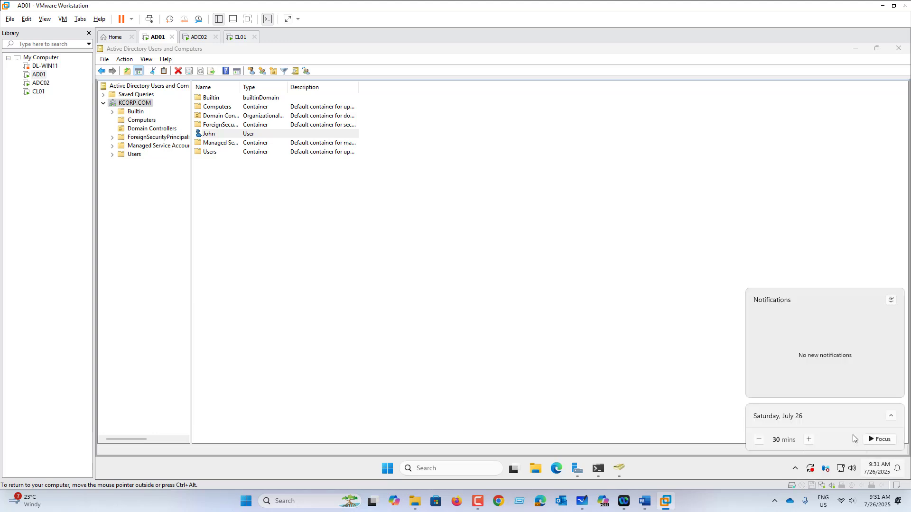
{"action": "left_click", "coordinate": [891, 418]}
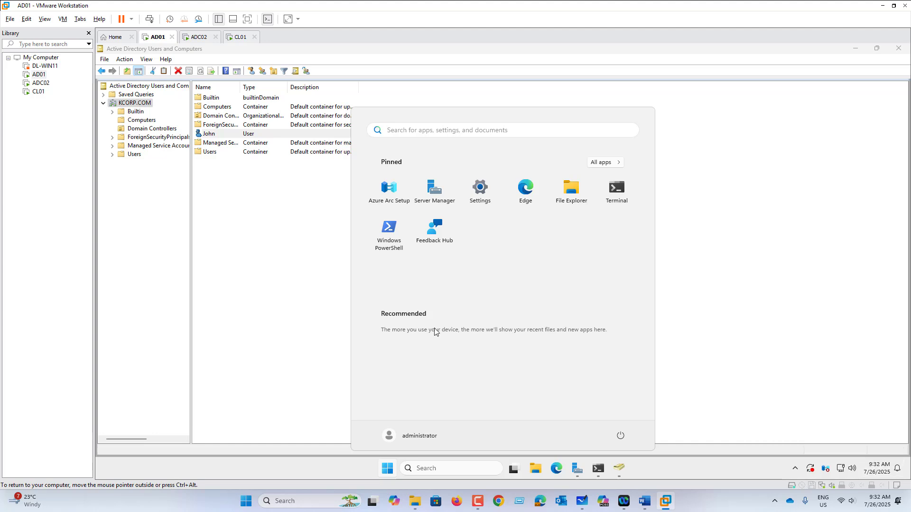
{"action": "type", "text": "time"}
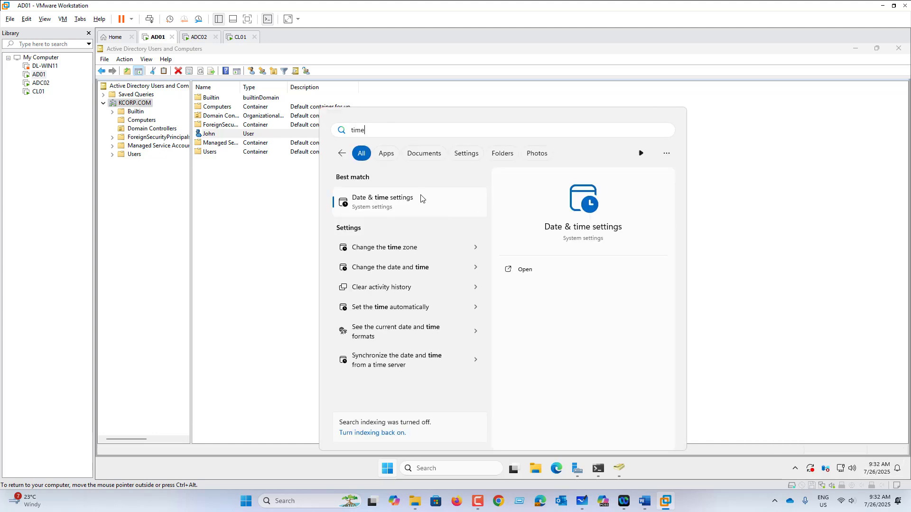
{"action": "left_click", "coordinate": [407, 201]}
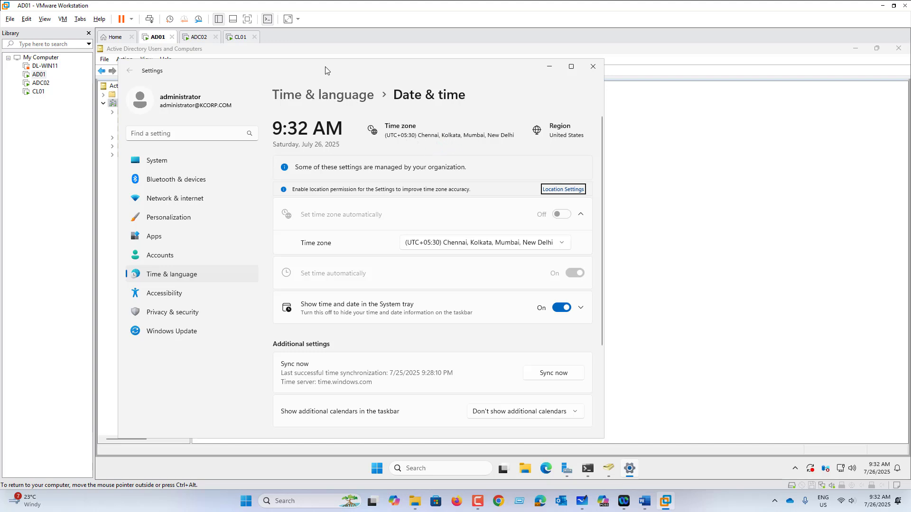
{"action": "left_click_drag", "start_coordinate": [325, 66], "coordinate": [322, 123]}
{"action": "left_click", "coordinate": [588, 123]}
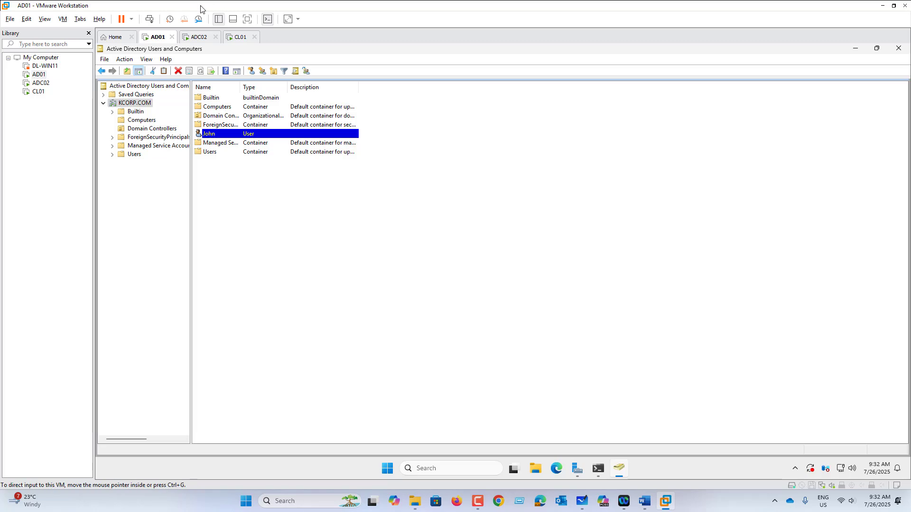
{"action": "left_click", "coordinate": [197, 37]}
Sign out of ADC02 via Start's Shut down or sign out menu, then return to AD01
{"action": "left_click", "coordinate": [240, 37]}
{"action": "left_click", "coordinate": [200, 37]}
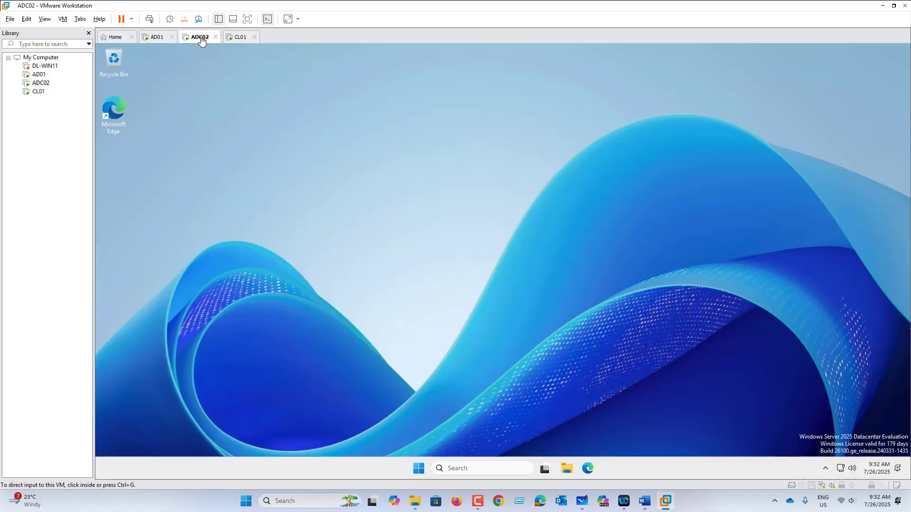
{"action": "right_click", "coordinate": [418, 469]}
{"action": "left_click", "coordinate": [491, 430]}
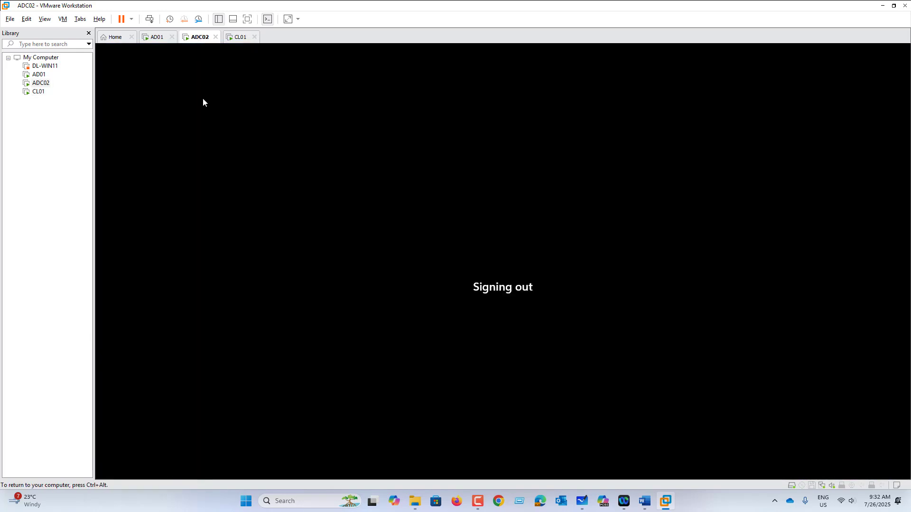
{"action": "left_click", "coordinate": [155, 37]}
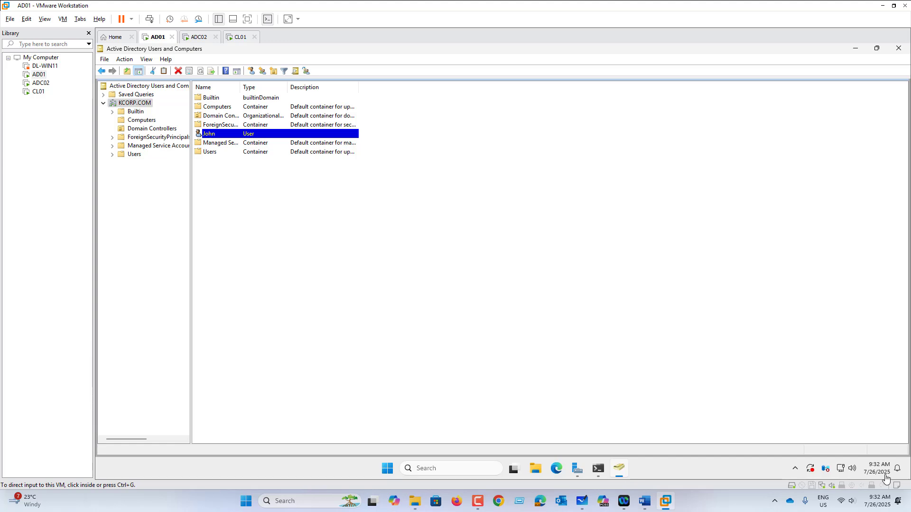
{"action": "left_click", "coordinate": [224, 134]}
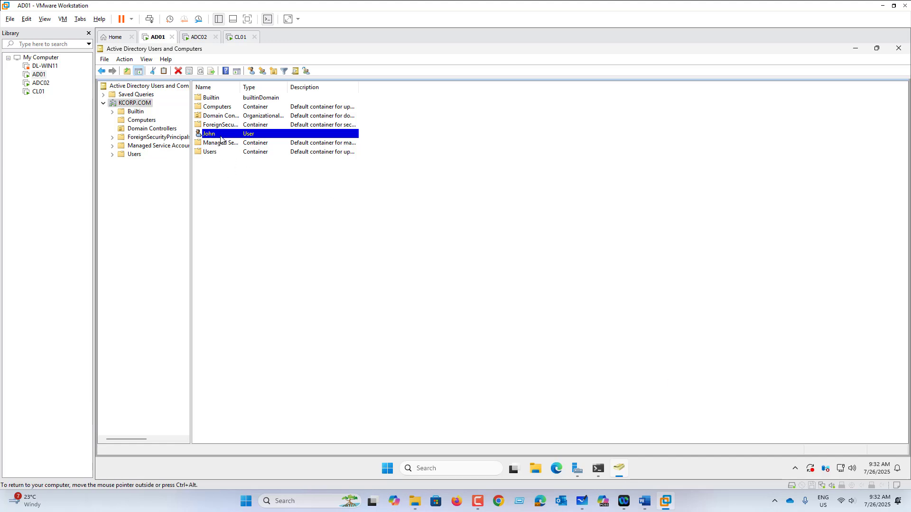
{"action": "right_click", "coordinate": [220, 138]}
{"action": "left_click", "coordinate": [258, 269]}
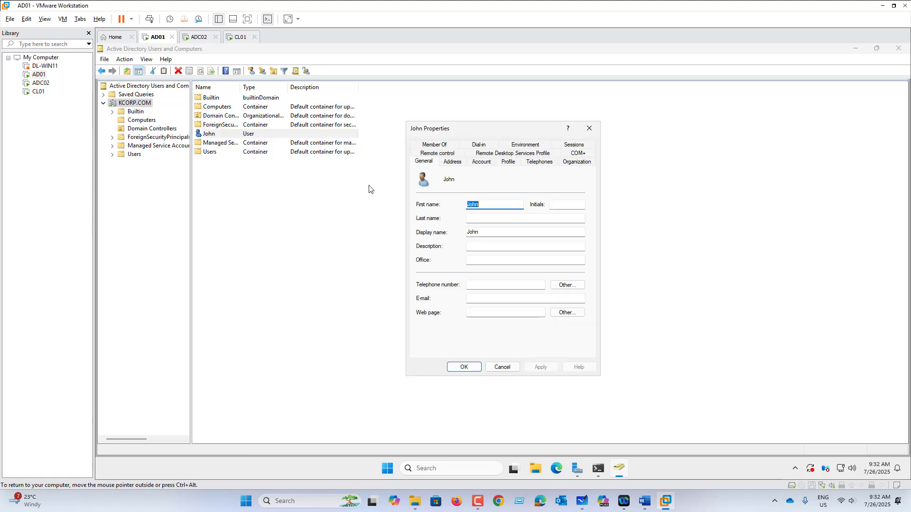
{"action": "left_click", "coordinate": [482, 162]}
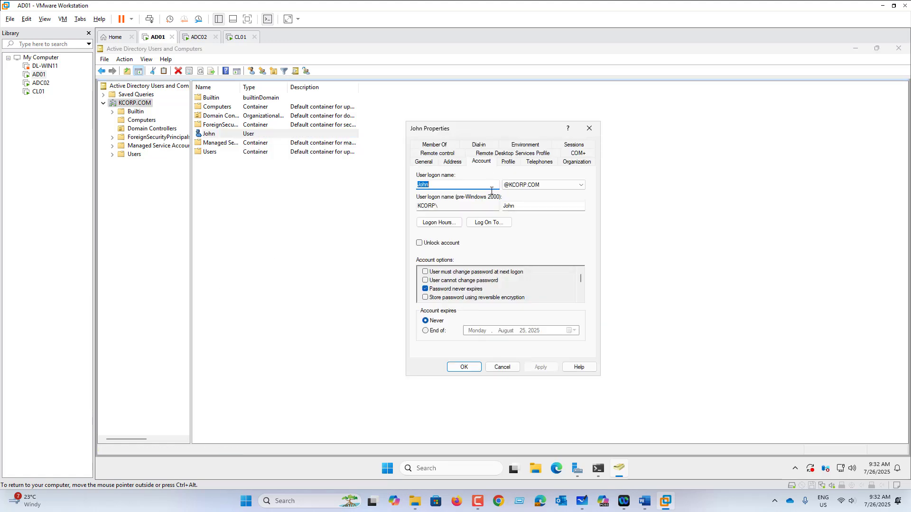
{"action": "left_click", "coordinate": [448, 224]}
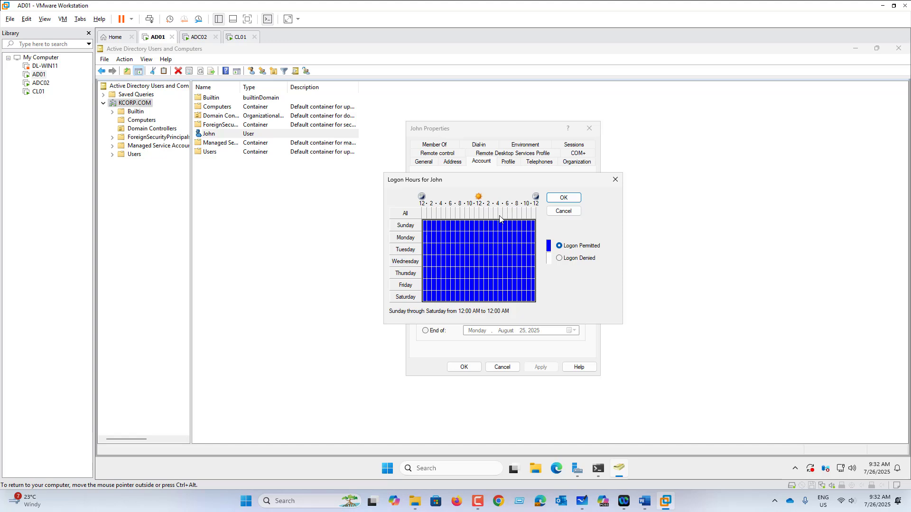
Permit John's logon only Monday–Saturday, 1 PM to midnight, and apply the change
{"action": "left_click", "coordinate": [574, 260]}
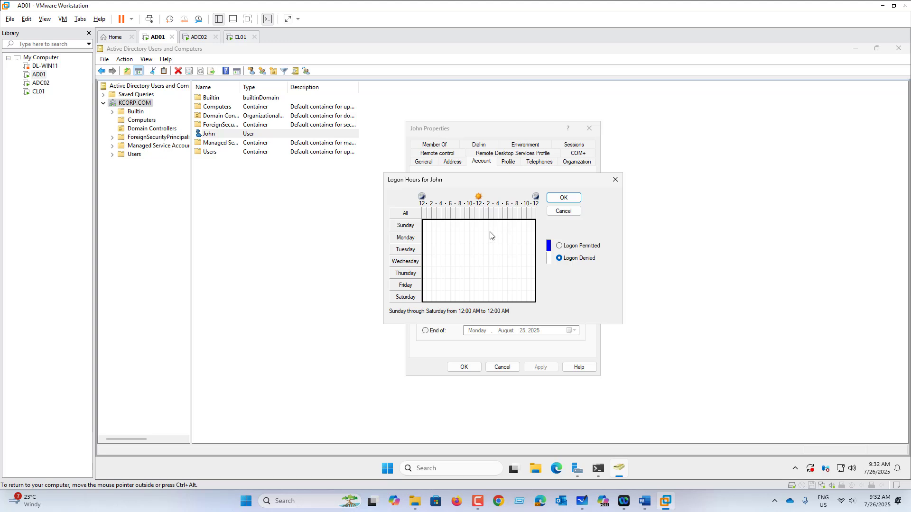
{"action": "left_click_drag", "start_coordinate": [489, 233], "coordinate": [532, 301]}
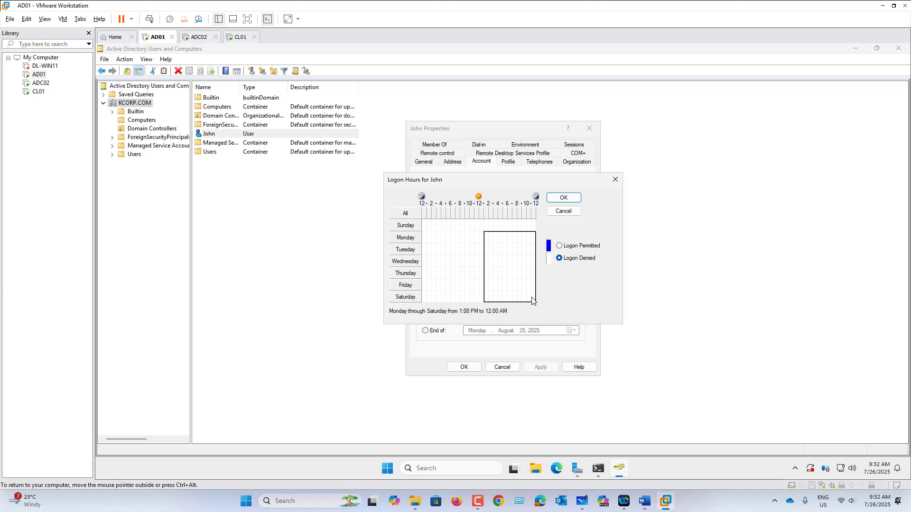
{"action": "left_click", "coordinate": [577, 247]}
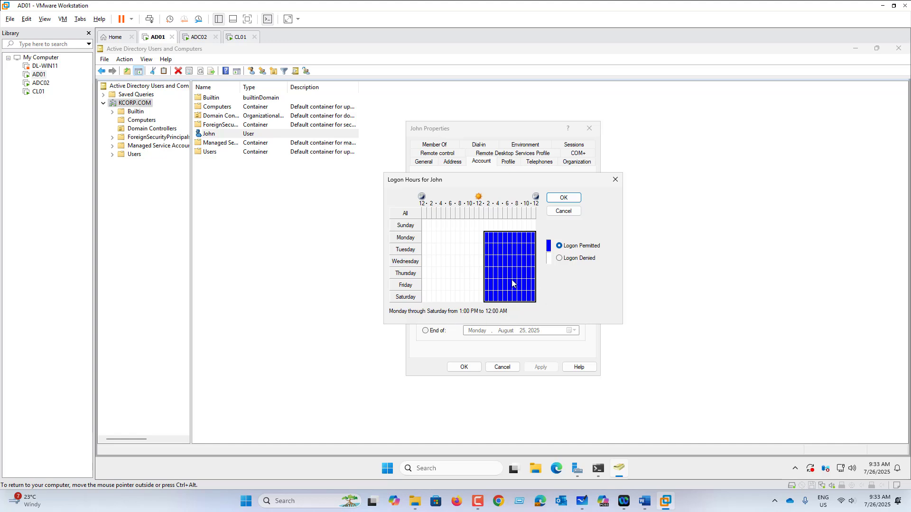
{"action": "left_click", "coordinate": [564, 198]}
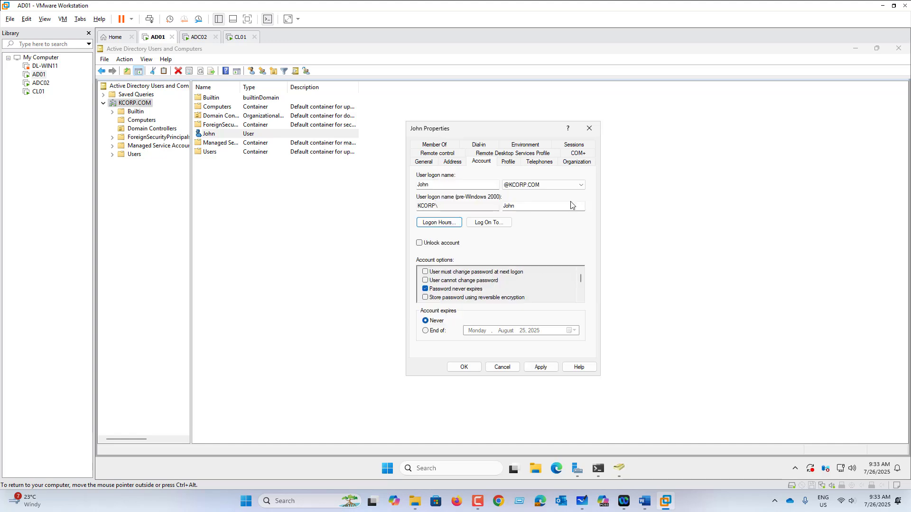
{"action": "left_click", "coordinate": [540, 367]}
{"action": "left_click", "coordinate": [464, 367]}
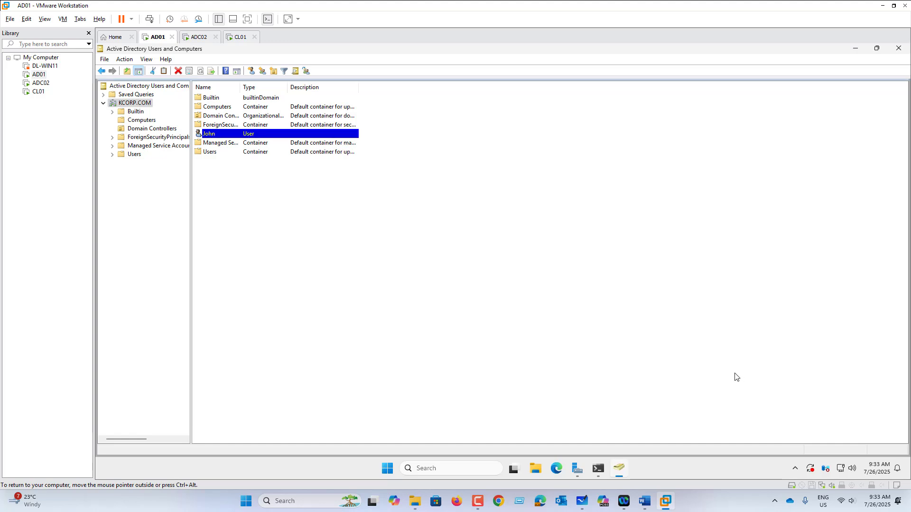
{"action": "left_click", "coordinate": [197, 37]}
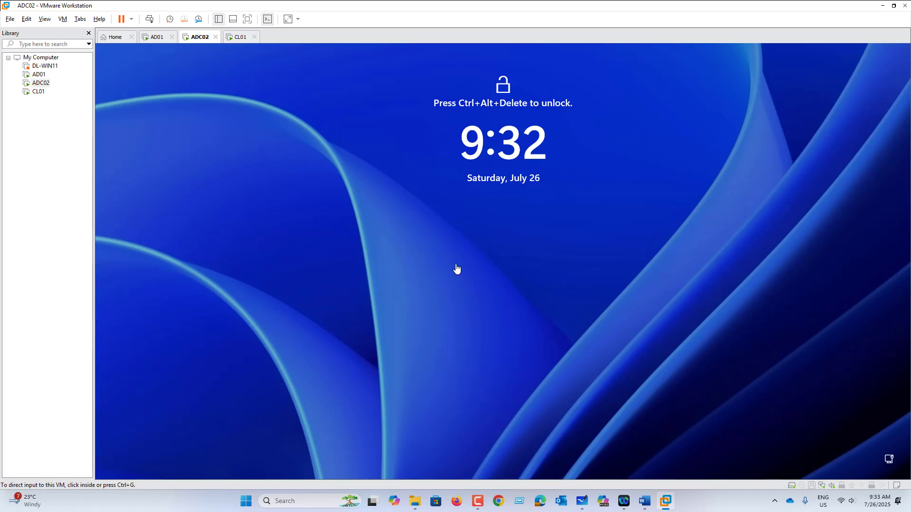
Try signing John into ADC02, dismiss the time-restriction refusal, and return to AD01
{"action": "left_click", "coordinate": [62, 19]}
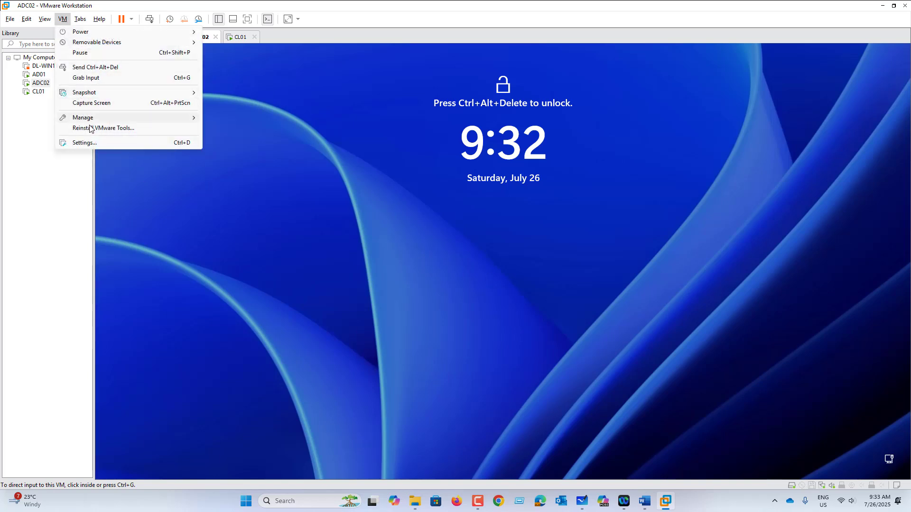
{"action": "left_click", "coordinate": [99, 71]}
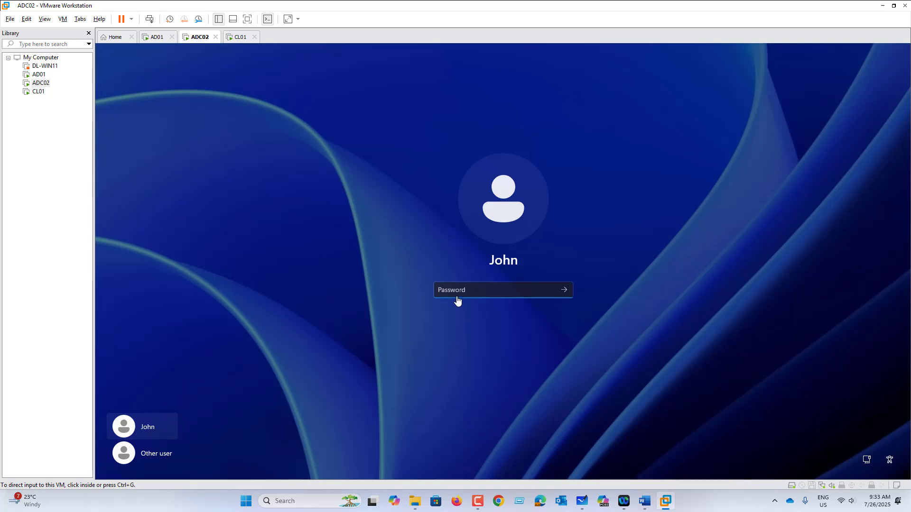
{"action": "left_click", "coordinate": [458, 292]}
{"action": "type", "text": "••"}
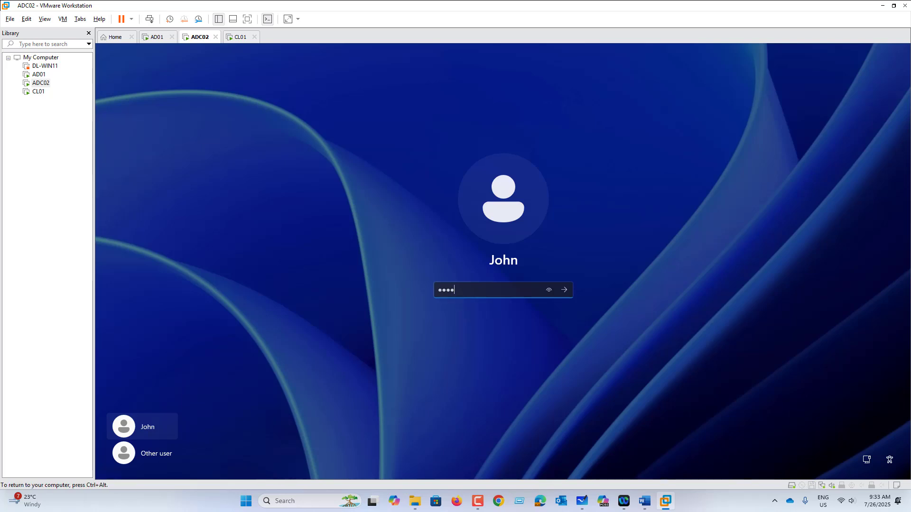
{"action": "key", "text": "Return"}
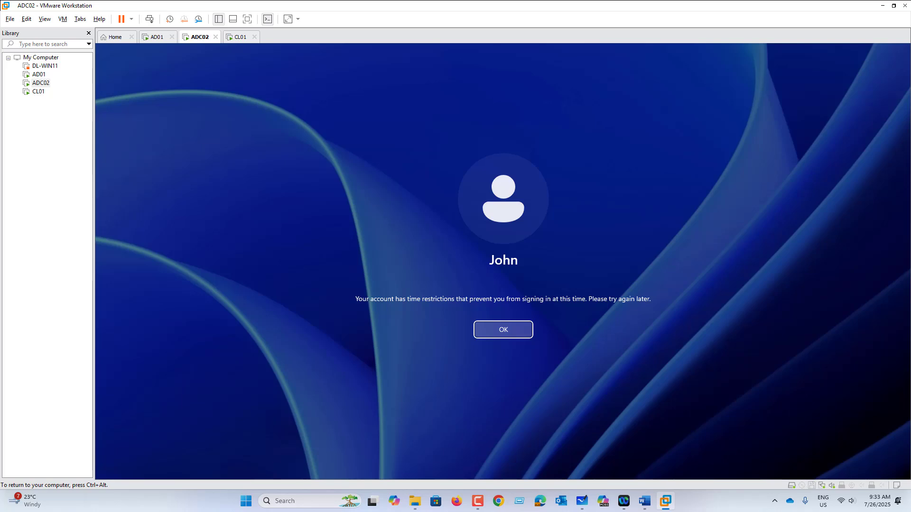
{"action": "left_click", "coordinate": [501, 331]}
{"action": "left_click", "coordinate": [158, 37]}
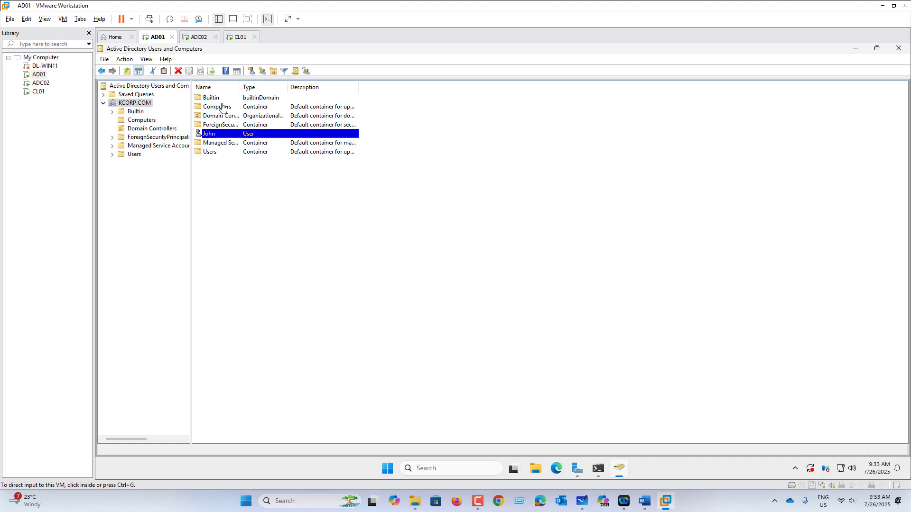
Mark John's entire logon-hours grid as Logon Permitted, all days and hours, and apply it
{"action": "right_click", "coordinate": [223, 138]}
{"action": "left_click", "coordinate": [261, 268]}
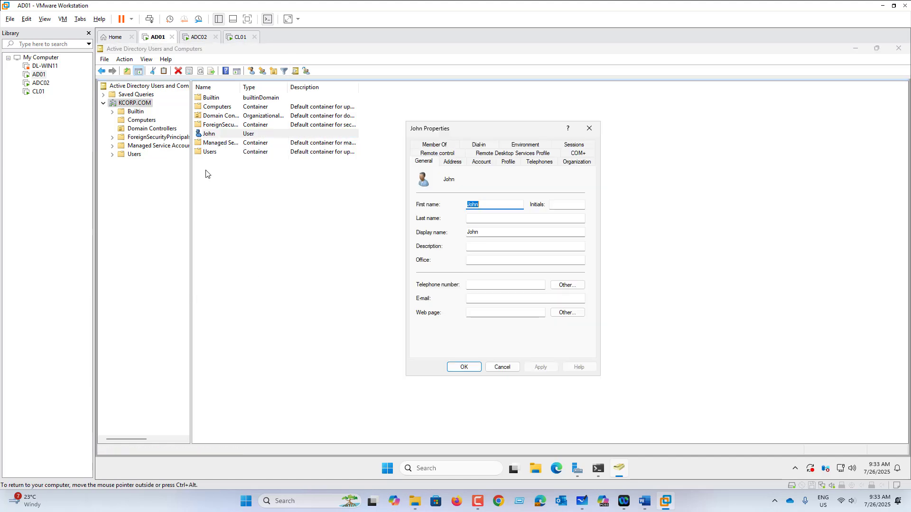
{"action": "left_click", "coordinate": [482, 162]}
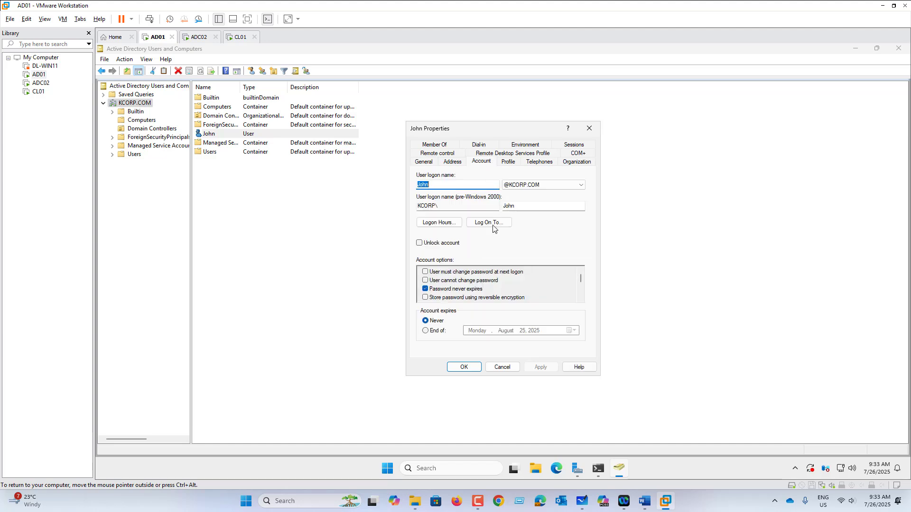
{"action": "left_click", "coordinate": [442, 224]}
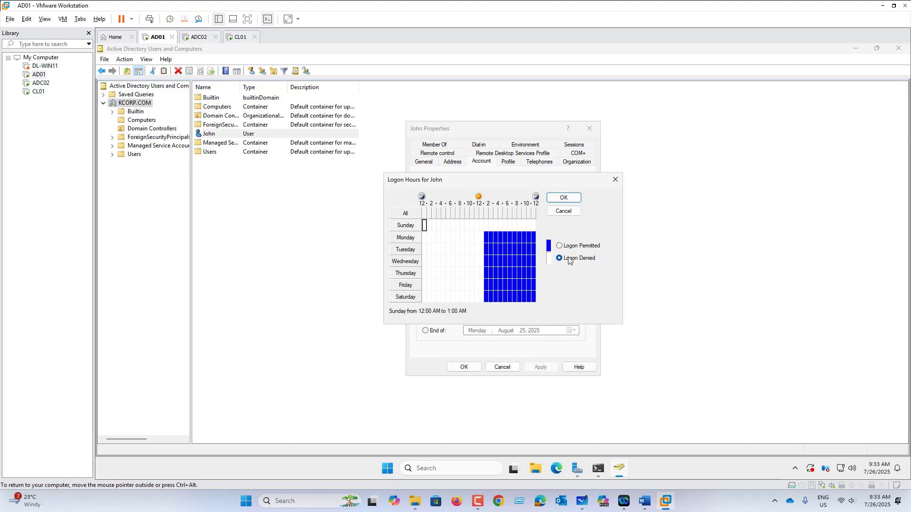
{"action": "left_click_drag", "start_coordinate": [432, 225], "coordinate": [537, 312]}
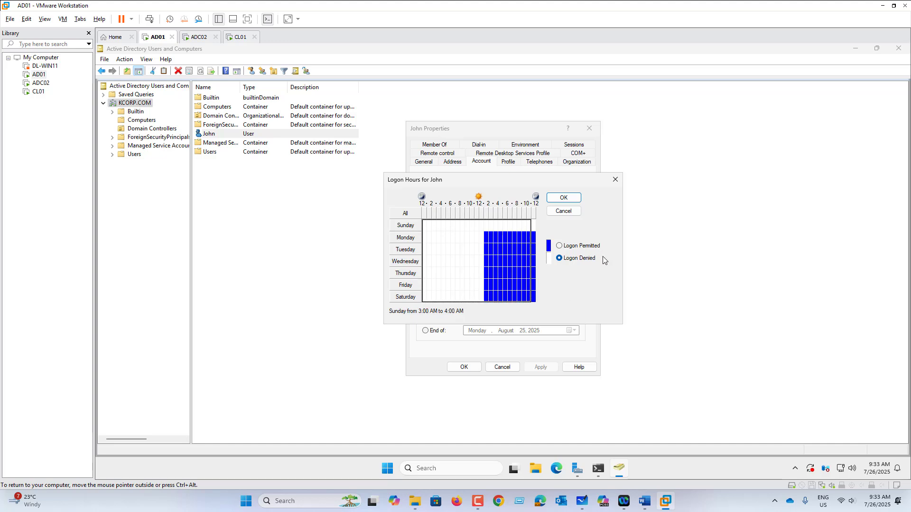
{"action": "left_click", "coordinate": [559, 245]}
{"action": "left_click", "coordinate": [534, 225]}
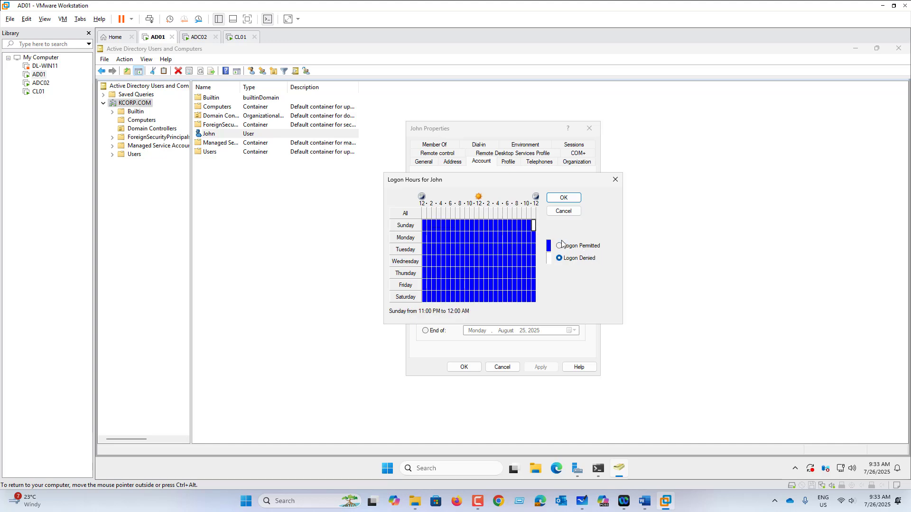
{"action": "left_click", "coordinate": [571, 197]}
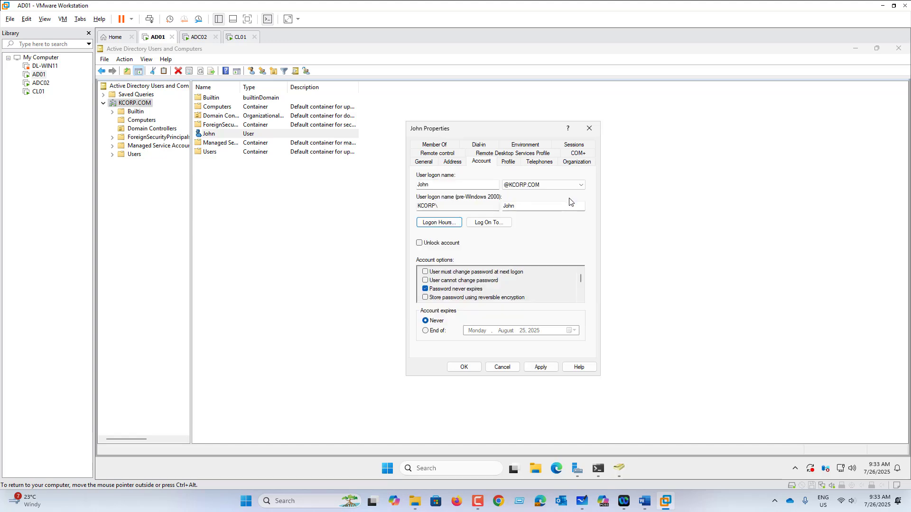
{"action": "left_click", "coordinate": [546, 365]}
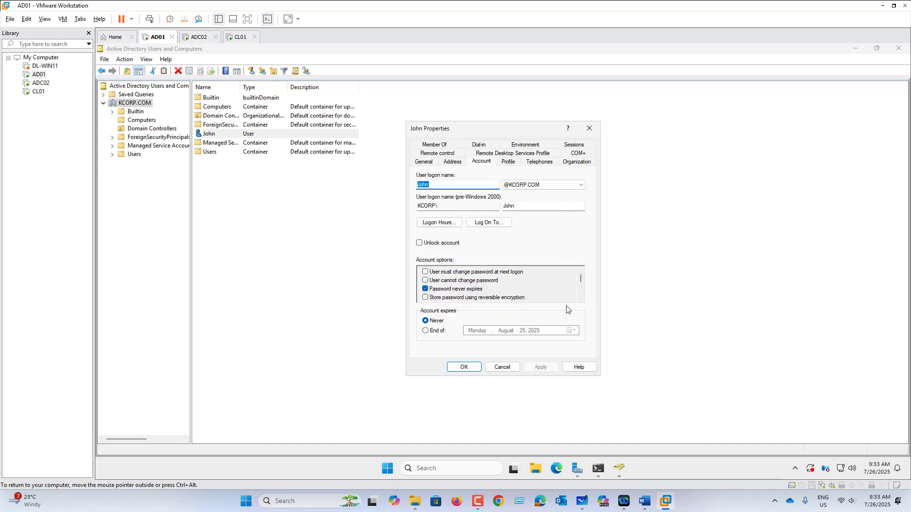
{"action": "left_click", "coordinate": [465, 367]}
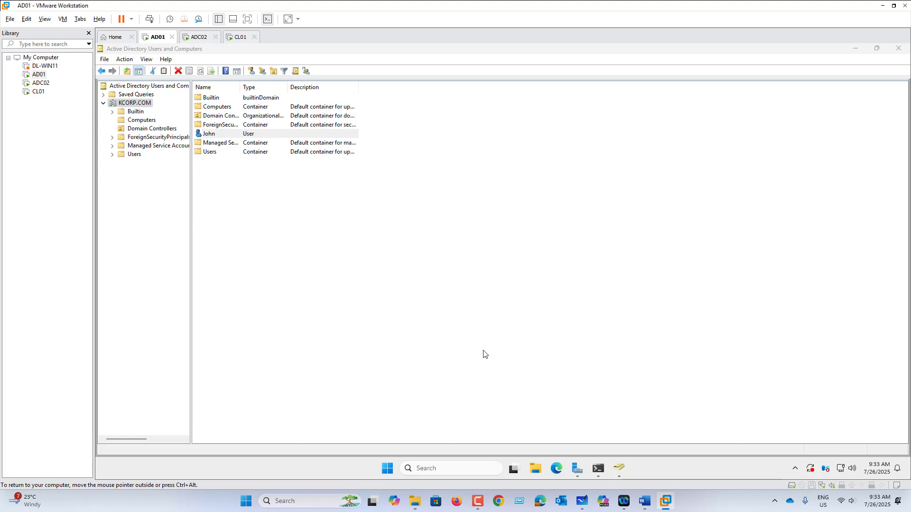
Show the ADC02 and CL01 computers in the Computers container, then go back to KCORP.COM
{"action": "left_click", "coordinate": [143, 121]}
{"action": "left_click", "coordinate": [216, 101]}
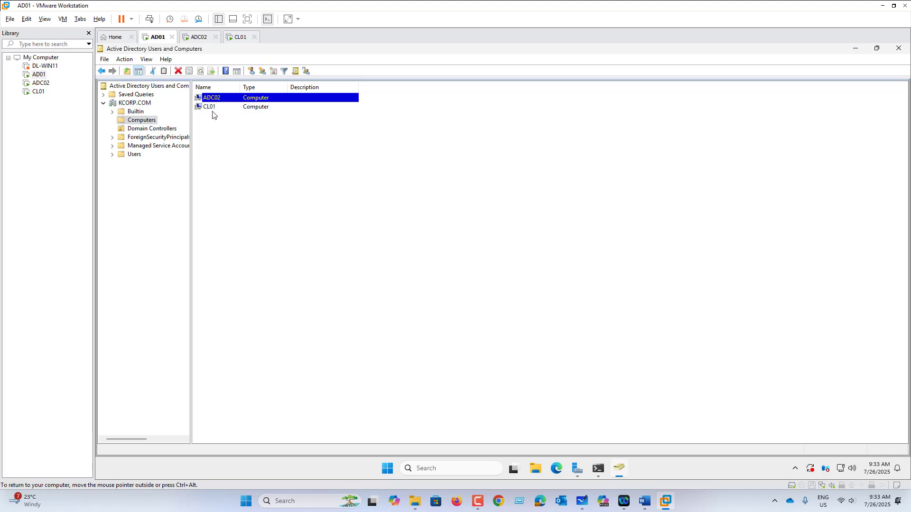
{"action": "left_click", "coordinate": [212, 108]}
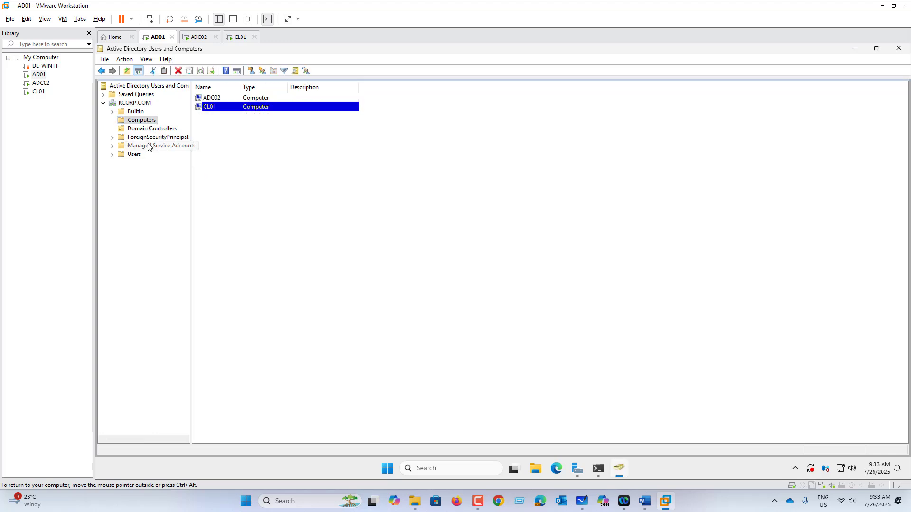
{"action": "left_click", "coordinate": [220, 98]}
{"action": "left_click", "coordinate": [216, 108]}
{"action": "left_click", "coordinate": [135, 103]}
{"action": "left_click", "coordinate": [218, 152]}
{"action": "right_click", "coordinate": [233, 152]}
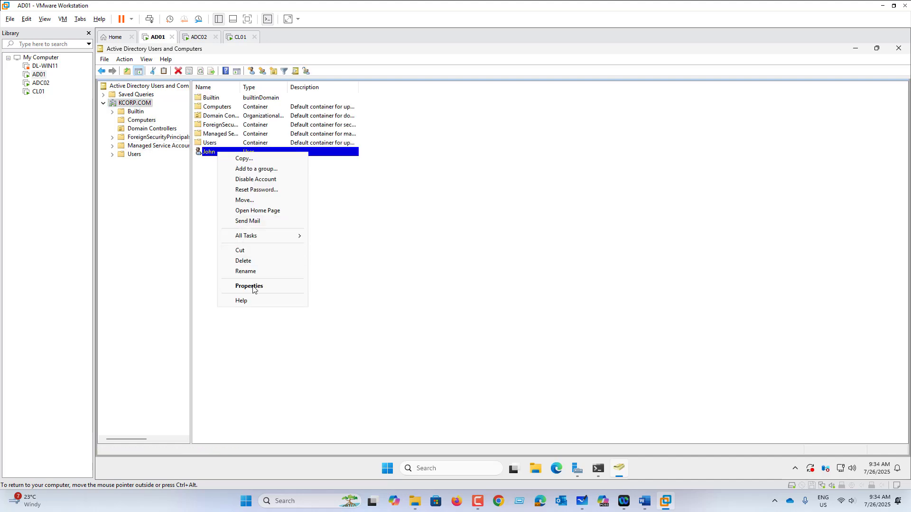
{"action": "left_click", "coordinate": [253, 287]}
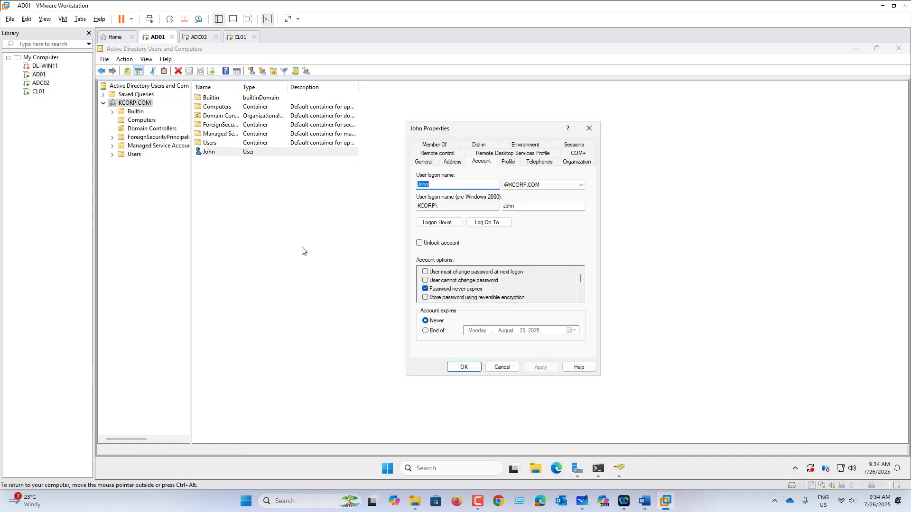
{"action": "left_click", "coordinate": [487, 162]}
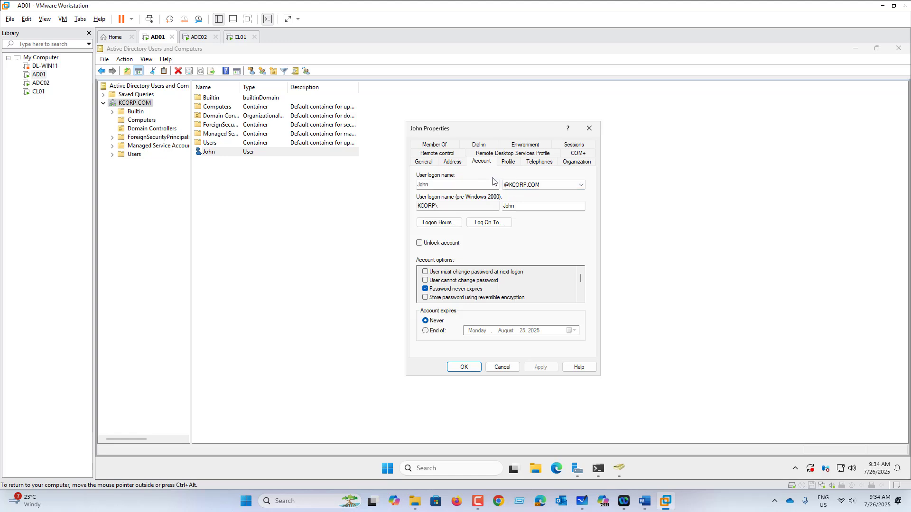
{"action": "left_click", "coordinate": [497, 226]}
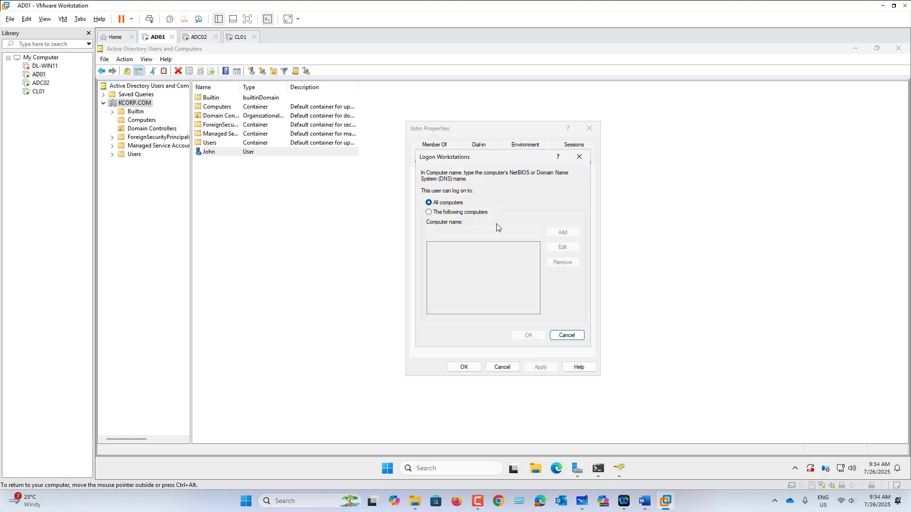
Allow John to log on only to CL01 and apply the change
{"action": "left_click", "coordinate": [461, 215]}
{"action": "left_click", "coordinate": [469, 233]}
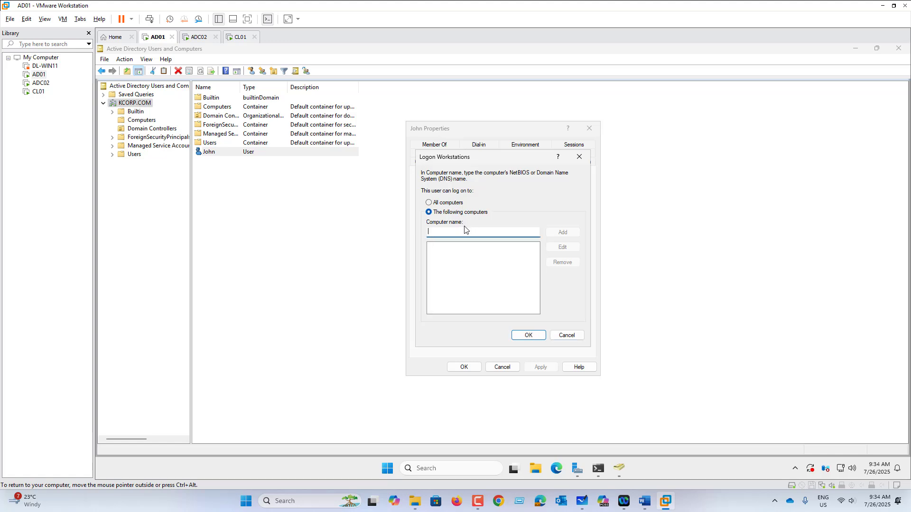
{"action": "type", "text": "CL01"}
{"action": "left_click", "coordinate": [564, 233]}
{"action": "left_click", "coordinate": [533, 336]}
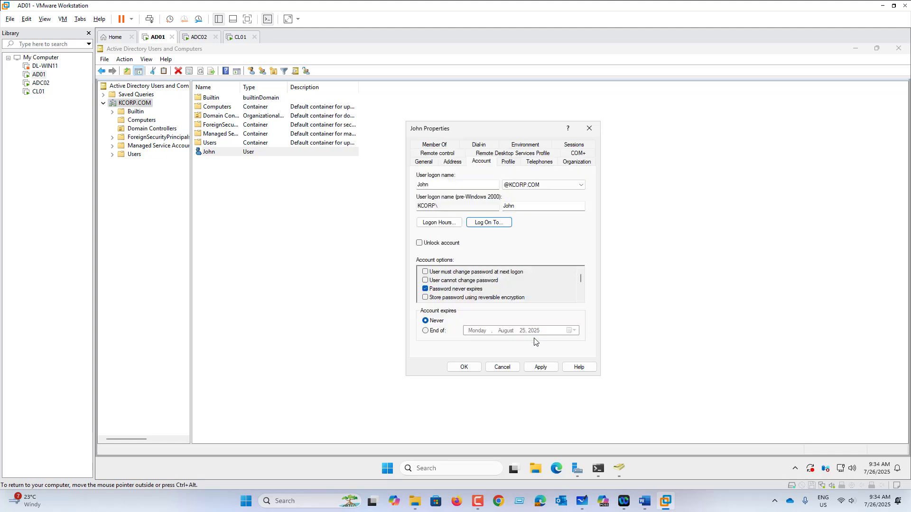
{"action": "left_click", "coordinate": [544, 368]}
{"action": "left_click", "coordinate": [464, 367]}
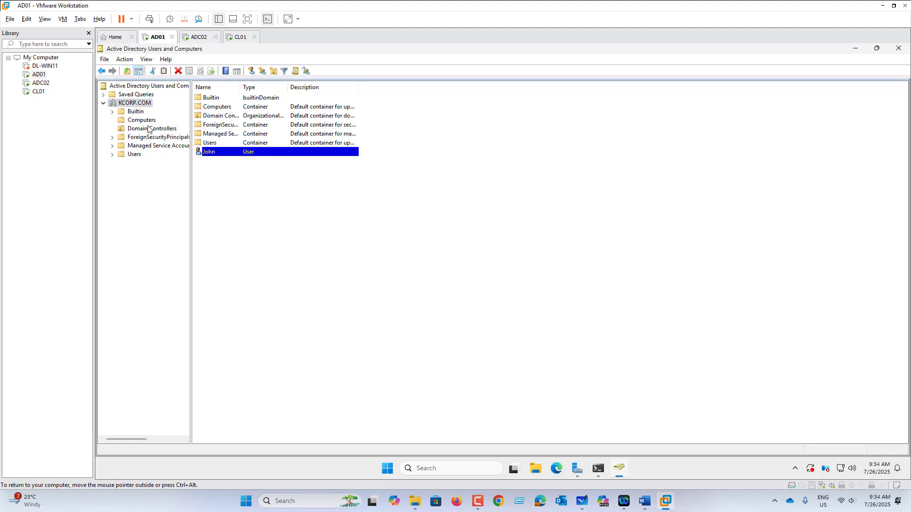
{"action": "left_click", "coordinate": [149, 128]}
{"action": "left_click", "coordinate": [142, 120]}
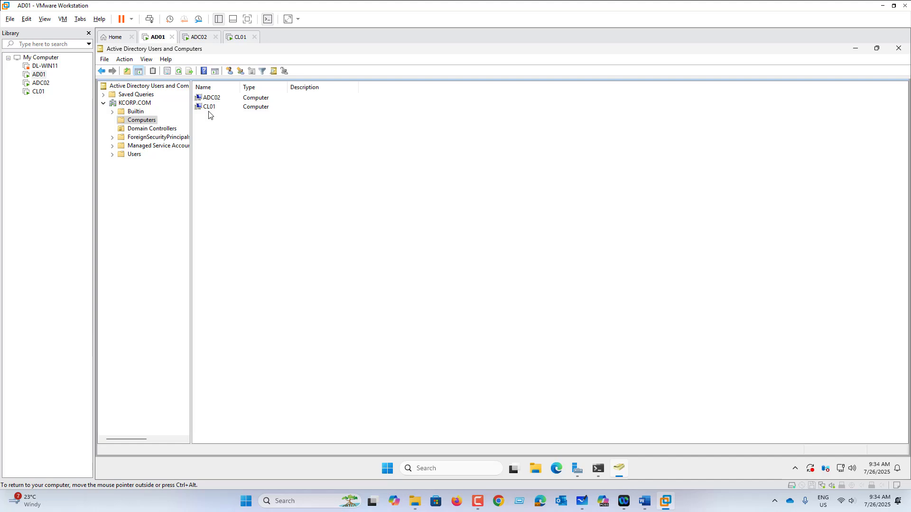
Sign John into CL01, retrying after an incorrect password
{"action": "left_click", "coordinate": [238, 38]}
{"action": "left_click", "coordinate": [63, 19]}
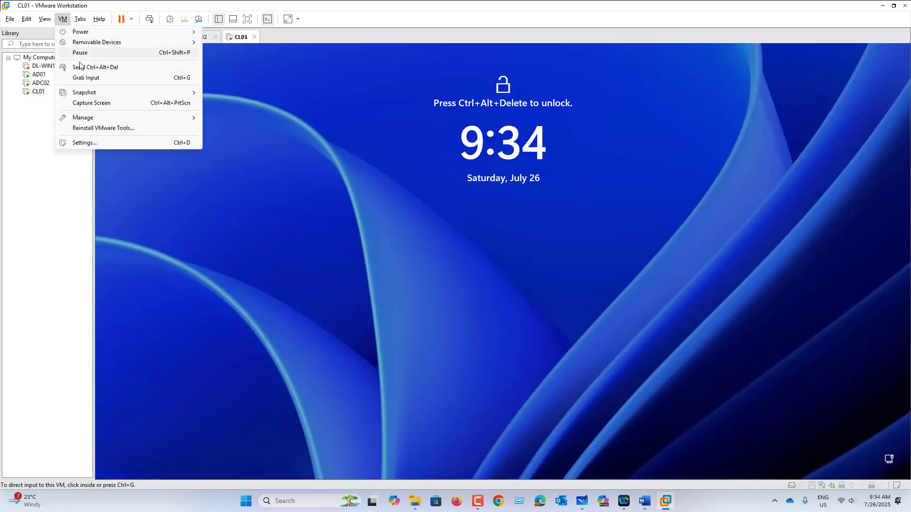
{"action": "left_click", "coordinate": [90, 69]}
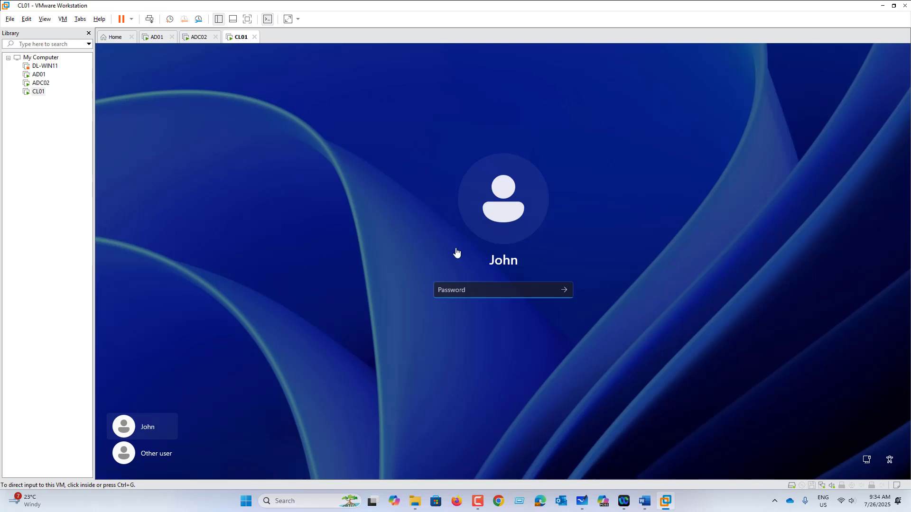
{"action": "left_click", "coordinate": [456, 290]}
{"action": "type", "text": "P"}
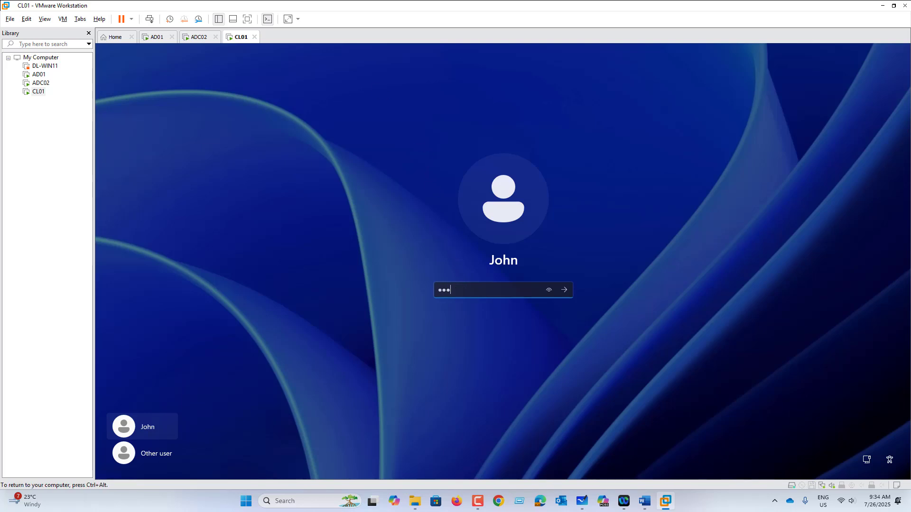
{"action": "key", "text": "Return"}
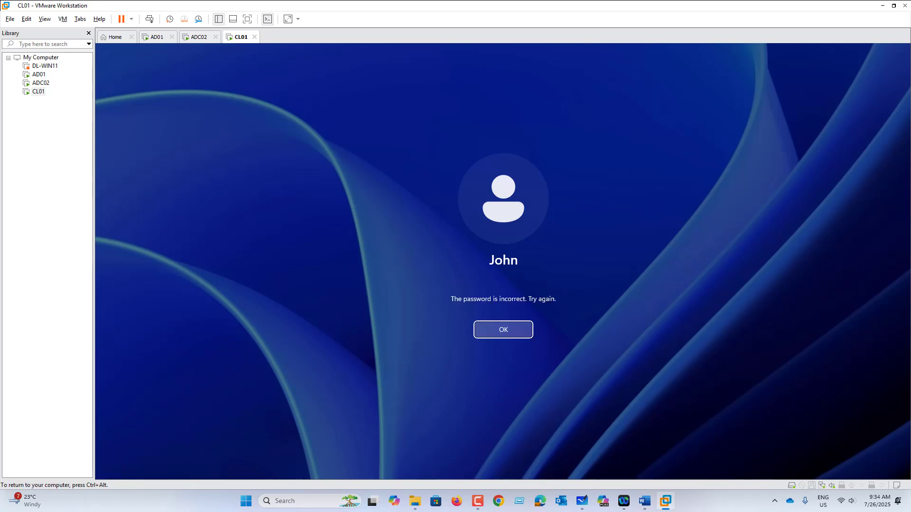
{"action": "key", "text": "Return"}
{"action": "type", "text": "P"}
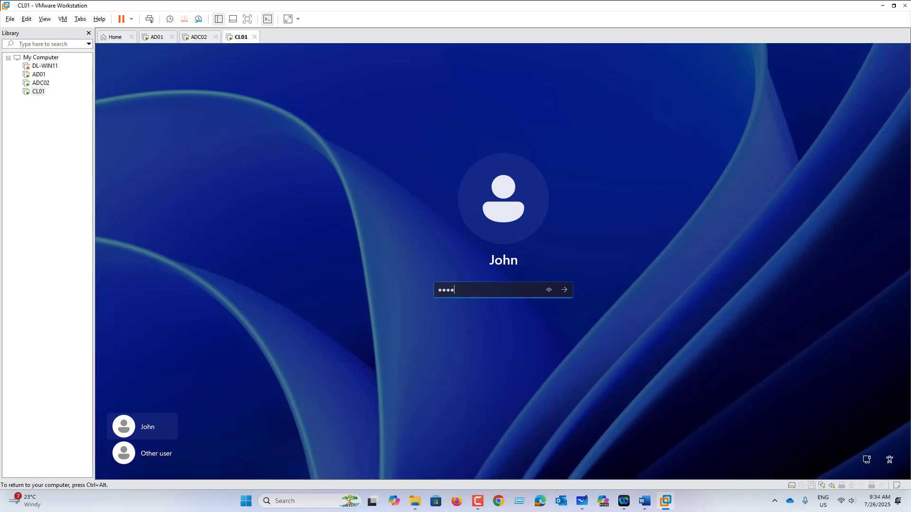
{"action": "key", "text": "Return"}
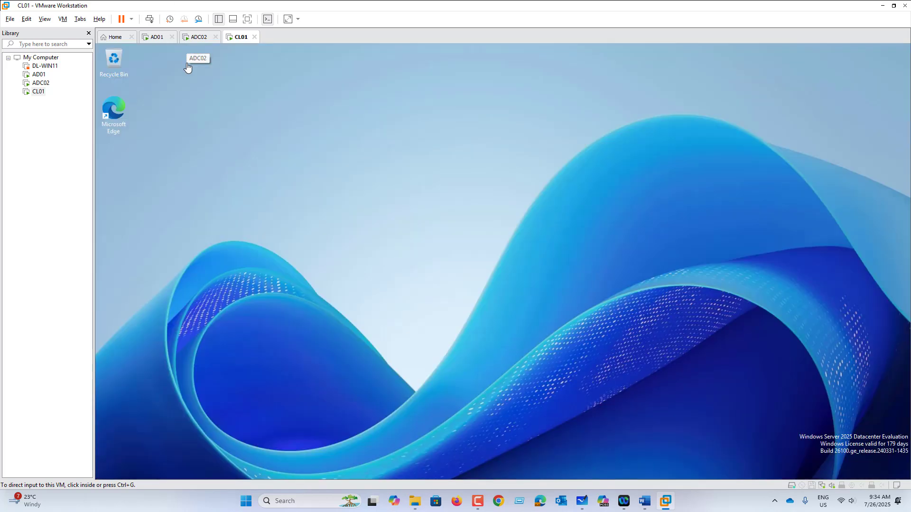
Attempt John's sign-in on ADC02, which is refused for this PC
{"action": "left_click", "coordinate": [197, 37]}
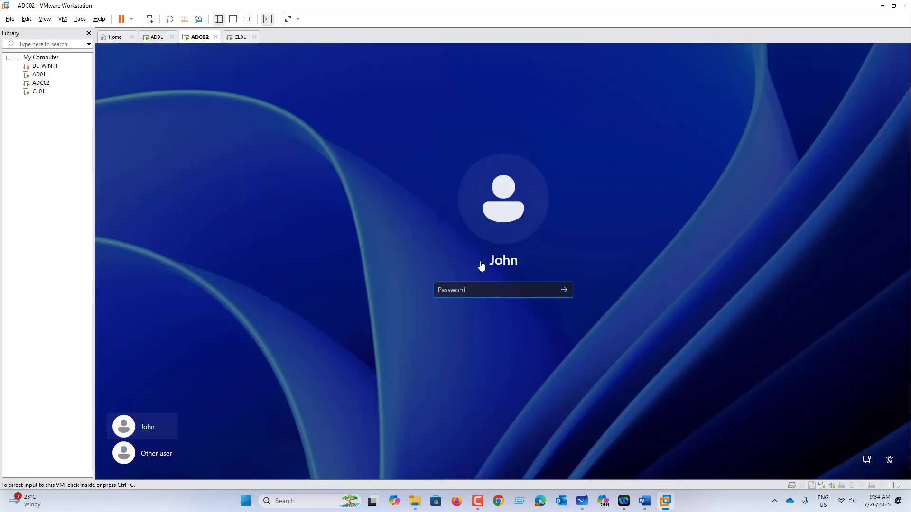
{"action": "left_click", "coordinate": [453, 294]}
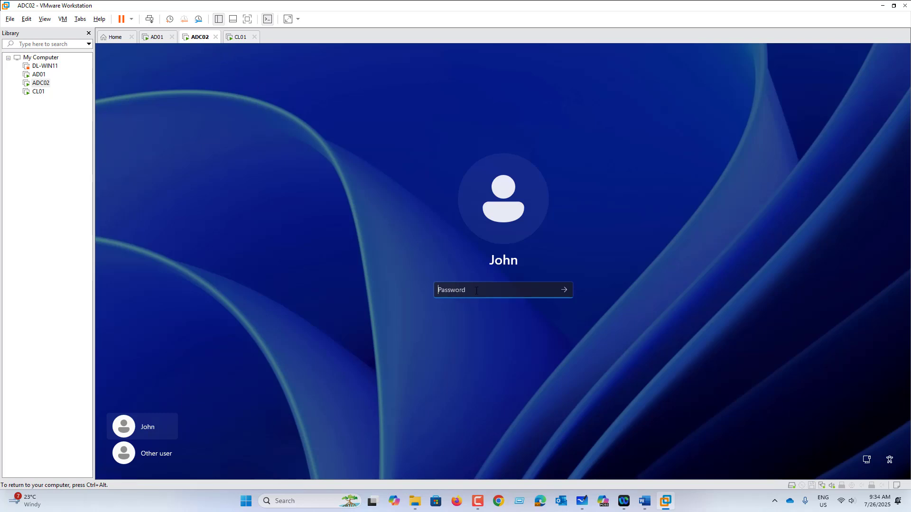
{"action": "type", "text": "Pa••••••"}
{"action": "key", "text": "Return"}
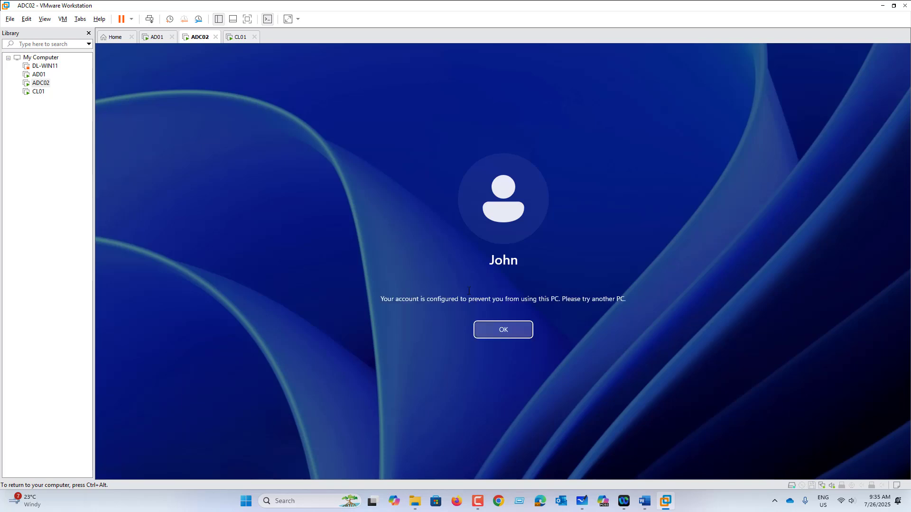
On AD01, open John's properties in KCORP.COM and go to the Account settings
{"action": "left_click", "coordinate": [240, 37]}
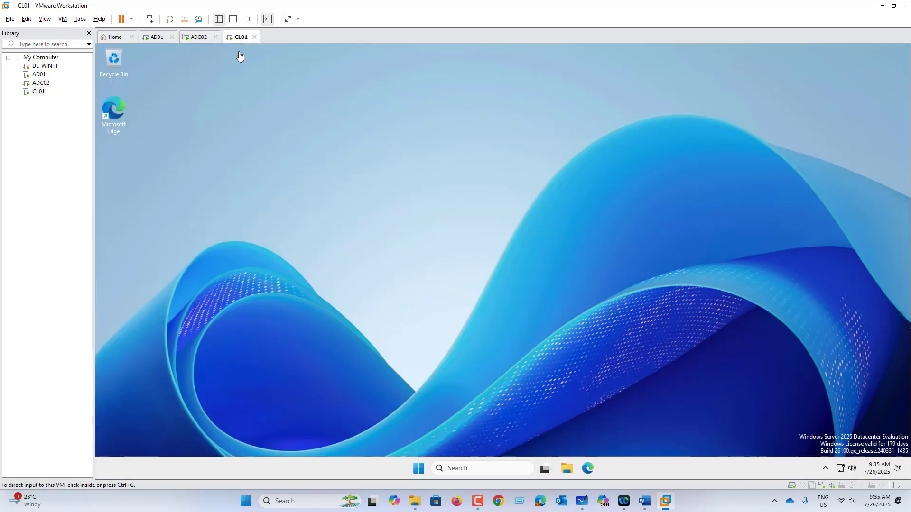
{"action": "left_click", "coordinate": [149, 40]}
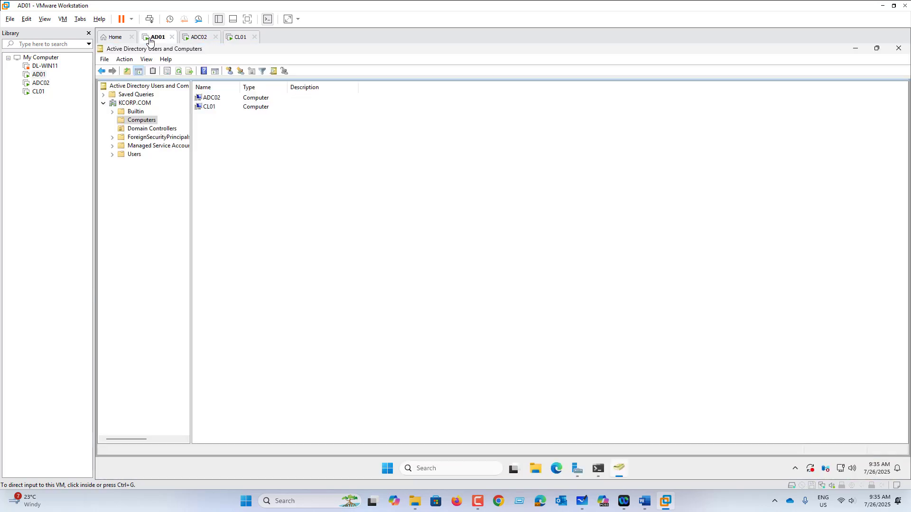
{"action": "left_click", "coordinate": [140, 104]}
{"action": "right_click", "coordinate": [215, 152]}
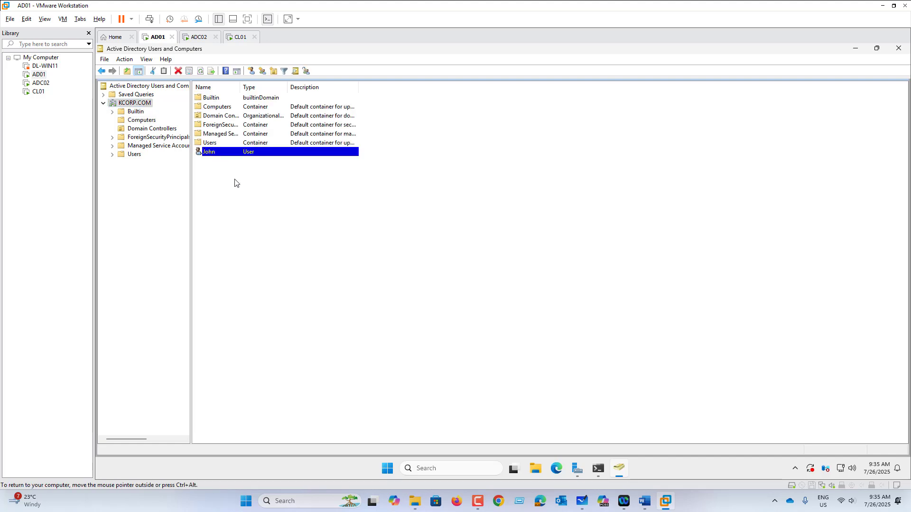
{"action": "left_click", "coordinate": [266, 289]}
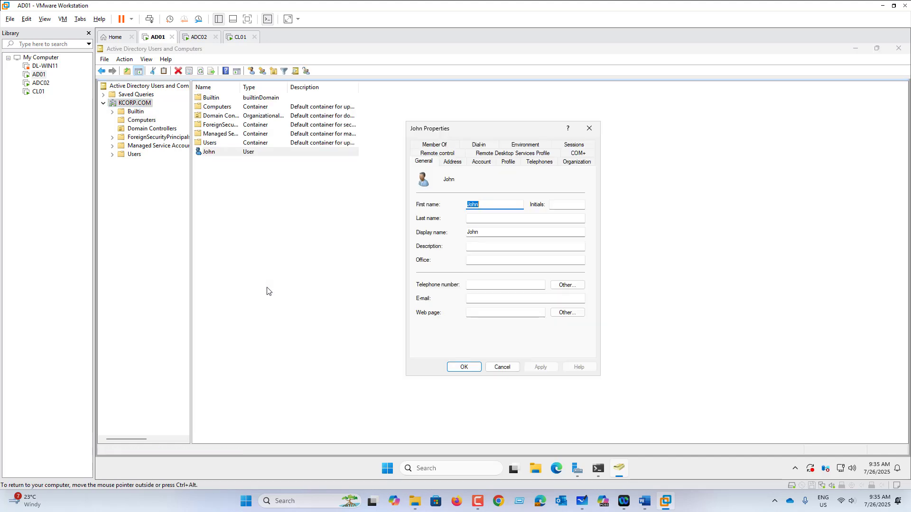
{"action": "left_click", "coordinate": [508, 162]}
{"action": "left_click", "coordinate": [481, 162]}
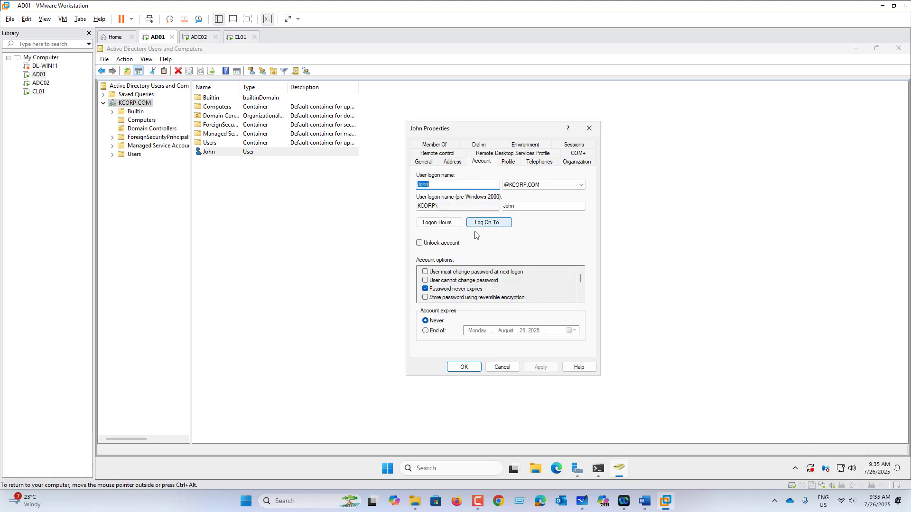
Remove CL01 from John's Log On To list so he can log on to all computers
{"action": "left_click", "coordinate": [491, 224]}
{"action": "left_click", "coordinate": [468, 283]}
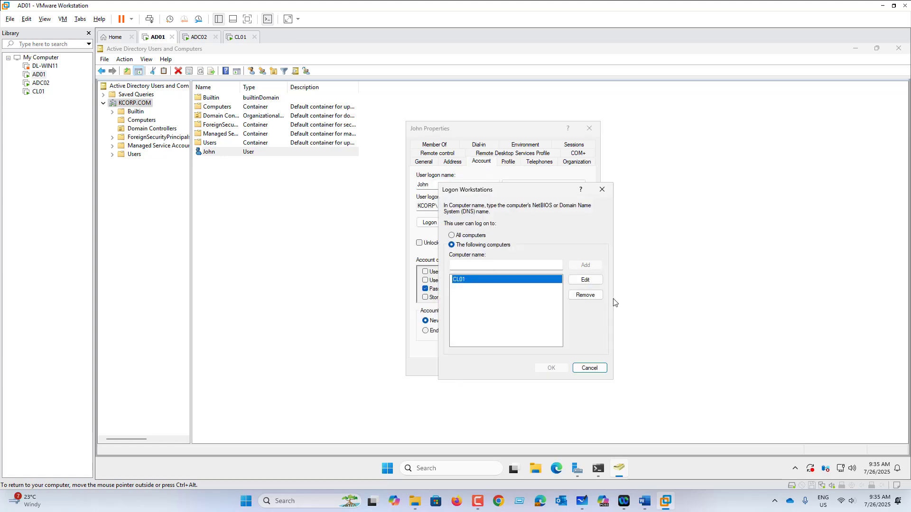
{"action": "left_click", "coordinate": [598, 297]}
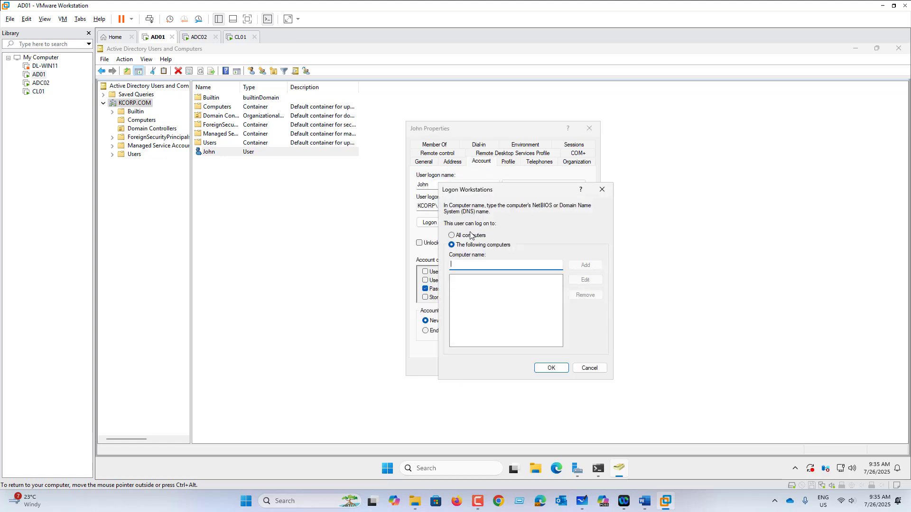
{"action": "left_click", "coordinate": [551, 368]}
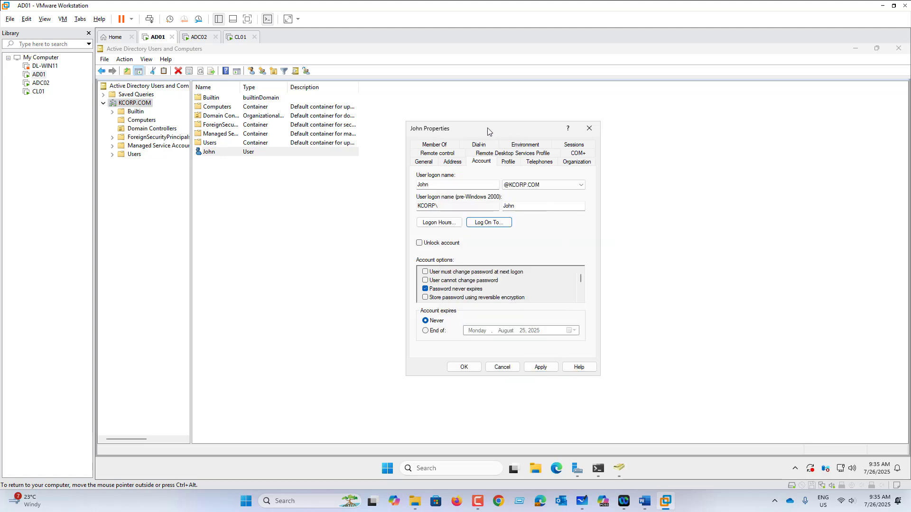
{"action": "left_click_drag", "start_coordinate": [486, 127], "coordinate": [473, 119]}
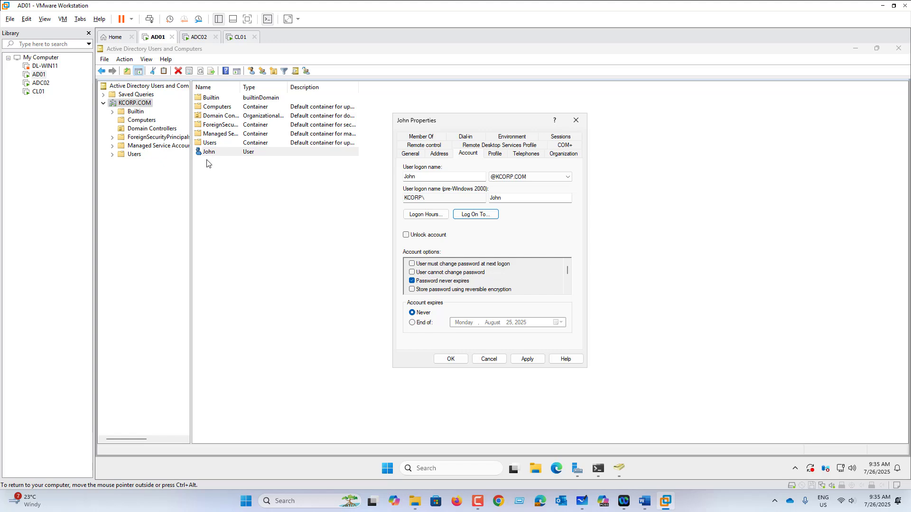
{"action": "left_click", "coordinate": [419, 326]}
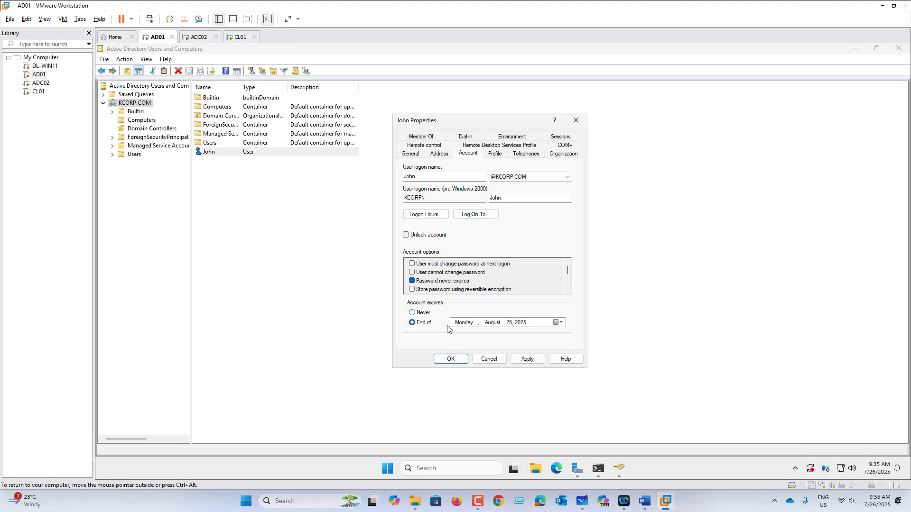
{"action": "left_click", "coordinate": [559, 325]}
{"action": "left_click", "coordinate": [503, 336]}
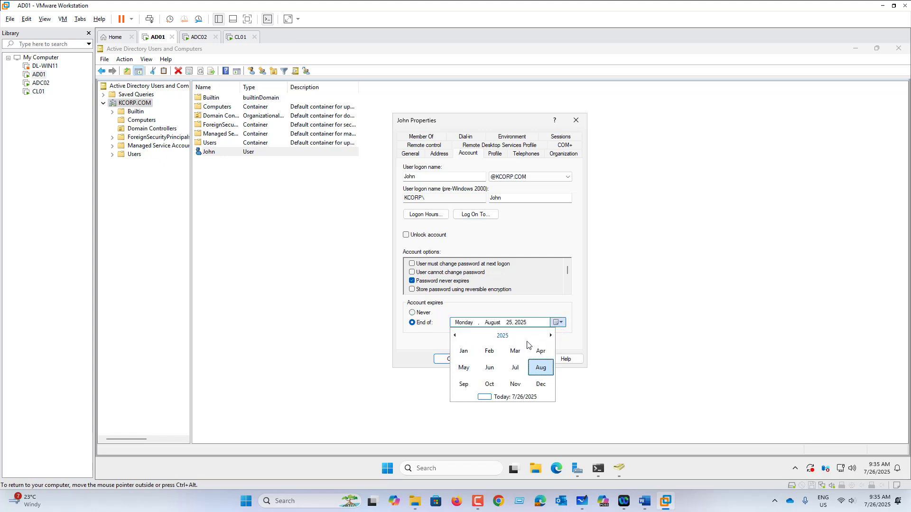
{"action": "left_click", "coordinate": [505, 336]}
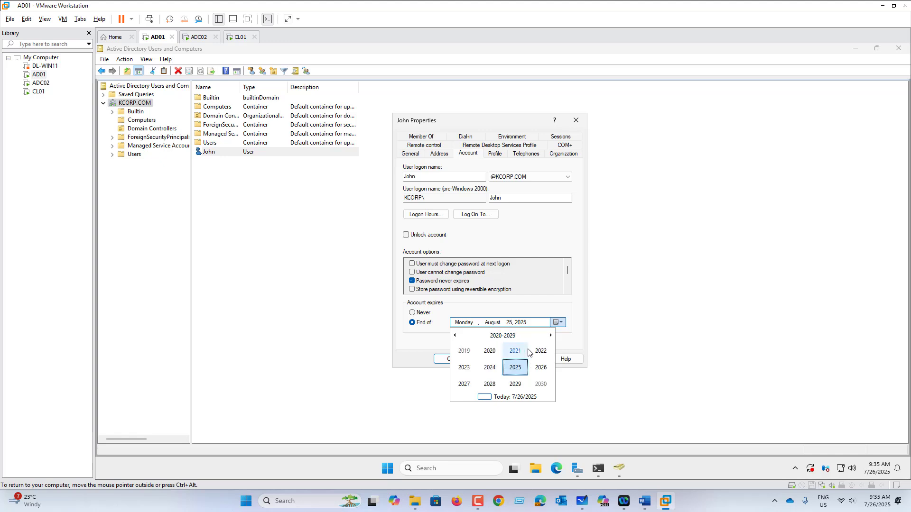
{"action": "left_click", "coordinate": [489, 384]}
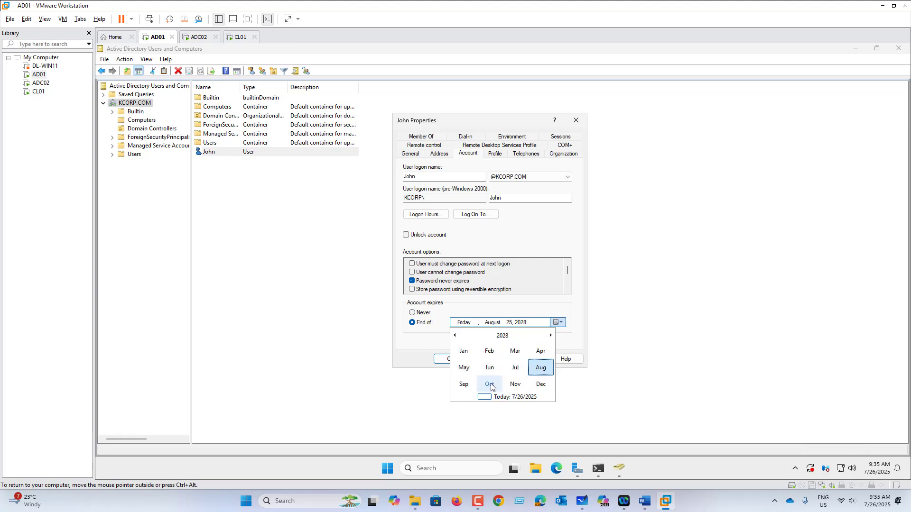
{"action": "left_click", "coordinate": [540, 372]}
{"action": "left_click", "coordinate": [517, 384]}
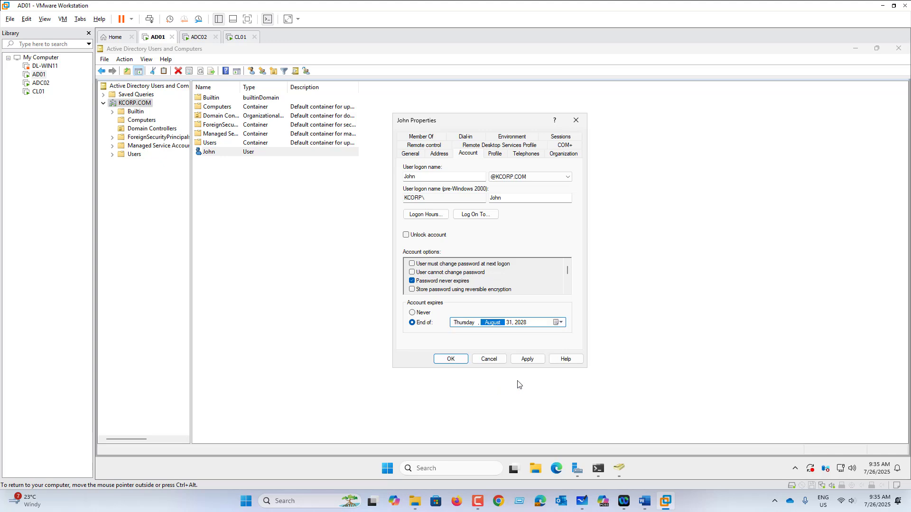
{"action": "left_click", "coordinate": [540, 363]}
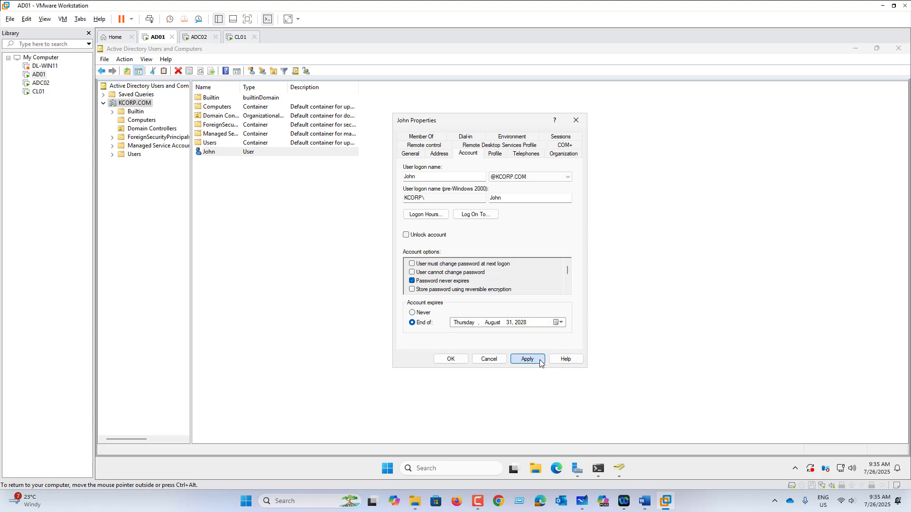
{"action": "left_click", "coordinate": [451, 360]}
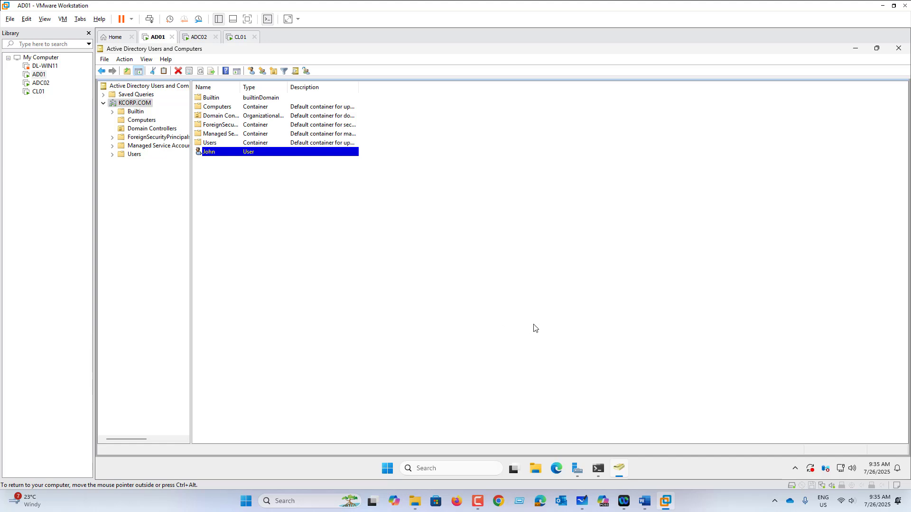
{"action": "right_click", "coordinate": [220, 156]}
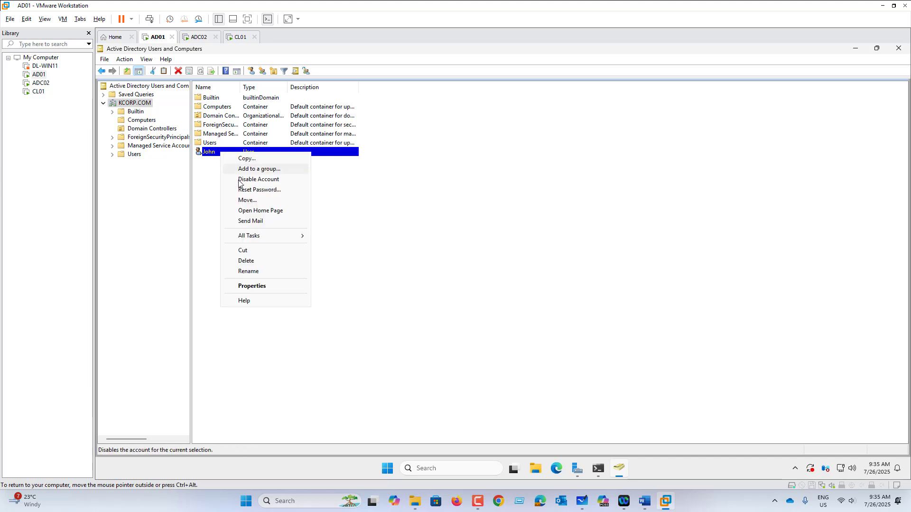
{"action": "left_click", "coordinate": [397, 217]}
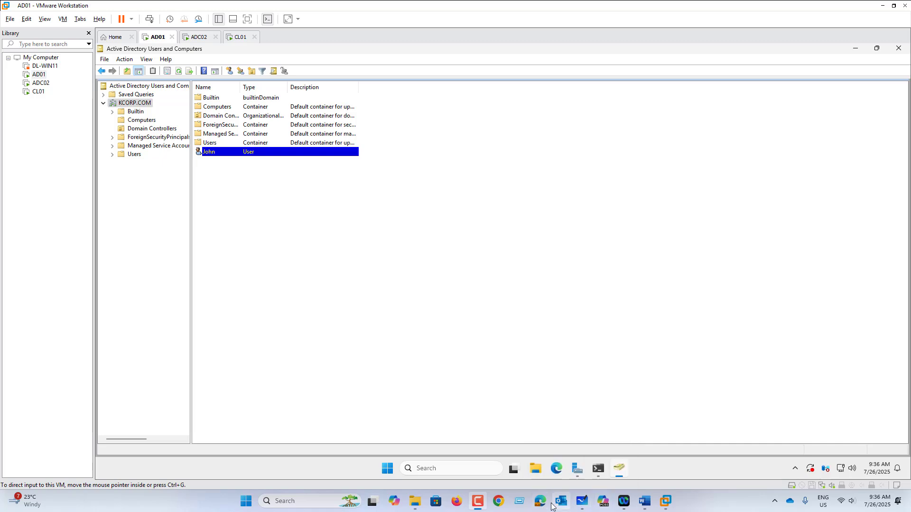
{"action": "left_click", "coordinate": [584, 506]}
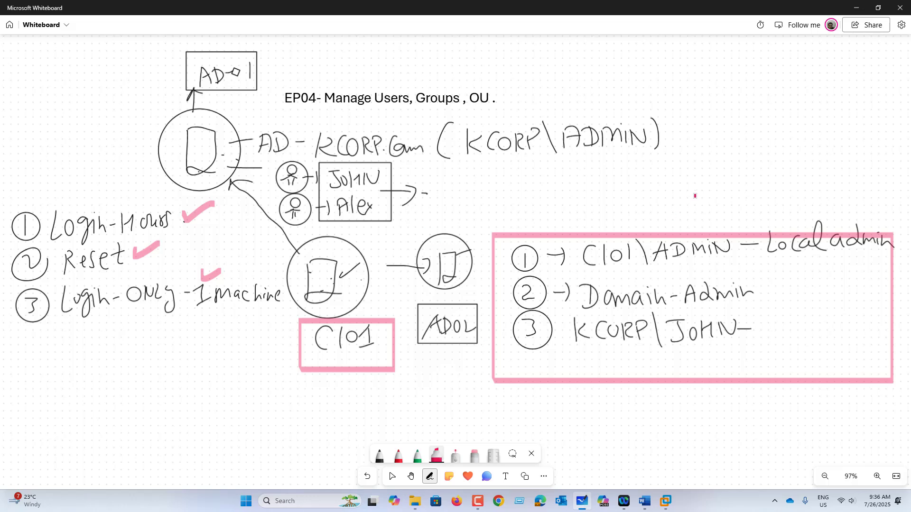
Clear the entire whiteboard canvas and confirm the wipe
{"action": "right_click", "coordinate": [695, 195]}
{"action": "left_click", "coordinate": [723, 291]}
{"action": "left_click", "coordinate": [486, 271]}
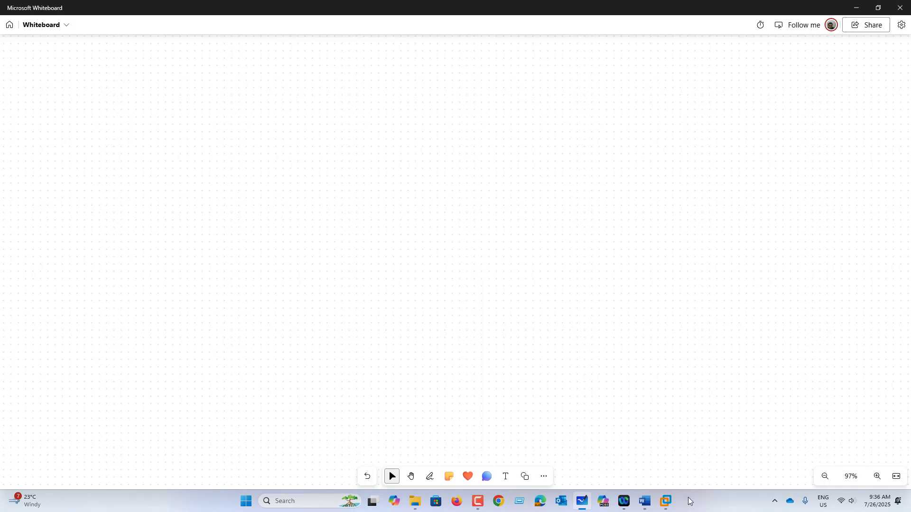
Start a New Object - Group for KCORP.COM on AD01, then return to the blank whiteboard
{"action": "left_click", "coordinate": [666, 501]}
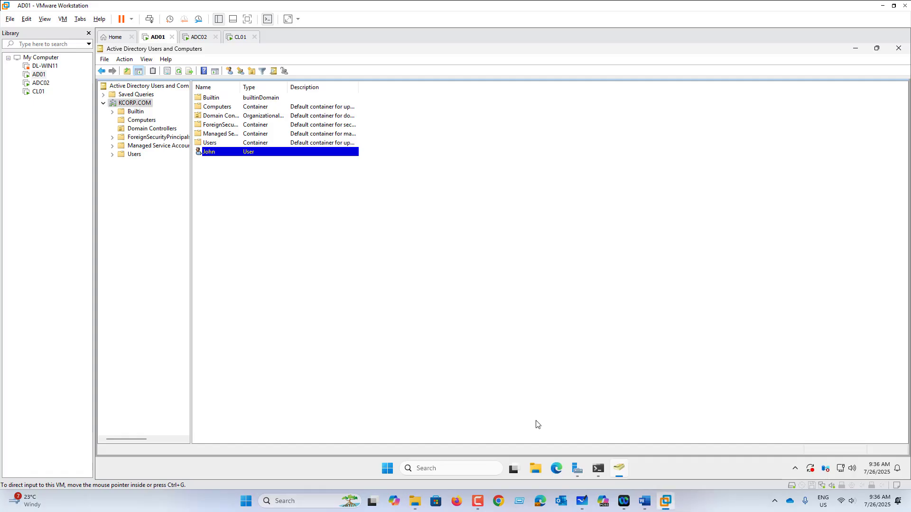
{"action": "right_click", "coordinate": [135, 103]}
{"action": "mouse_move", "coordinate": [169, 179]}
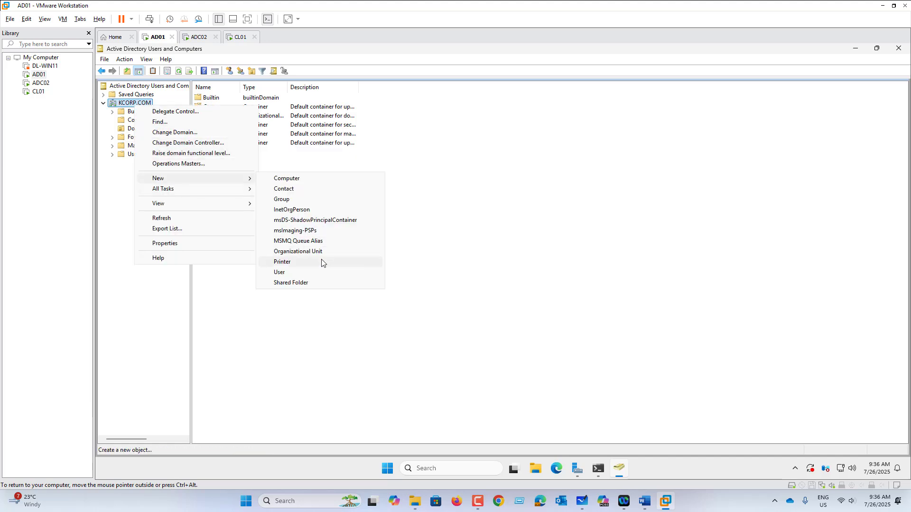
{"action": "left_click", "coordinate": [300, 200]}
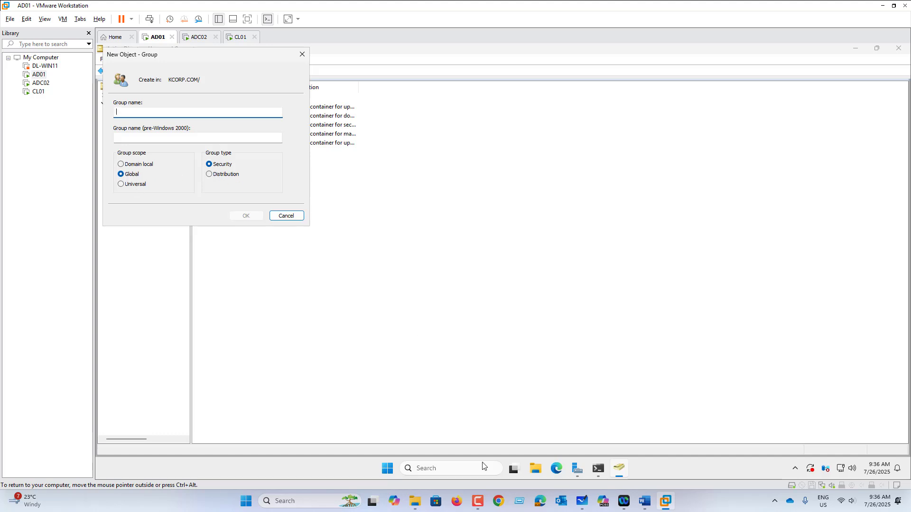
{"action": "mouse_move", "coordinate": [586, 505]}
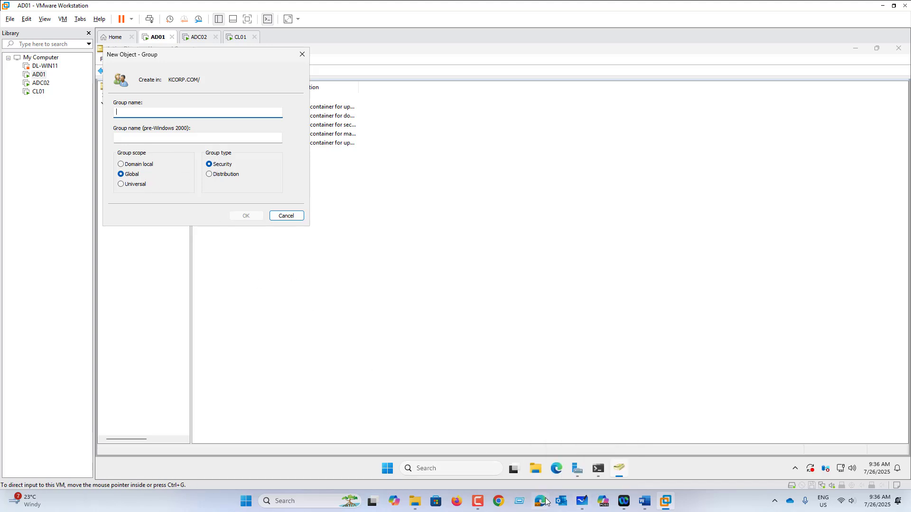
{"action": "left_click", "coordinate": [582, 502]}
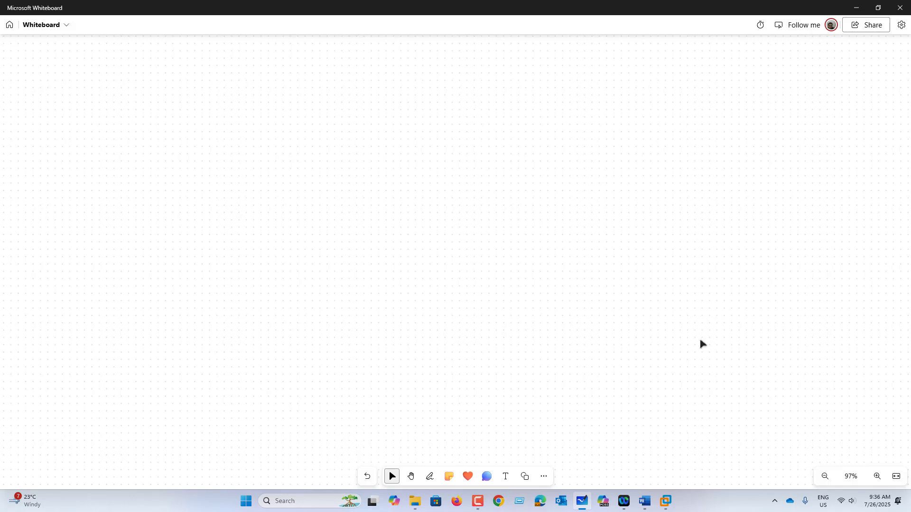
Handwrite '1 Security → Permission ✓' and '2 Distribution' with the pen
{"action": "left_click", "coordinate": [430, 477]}
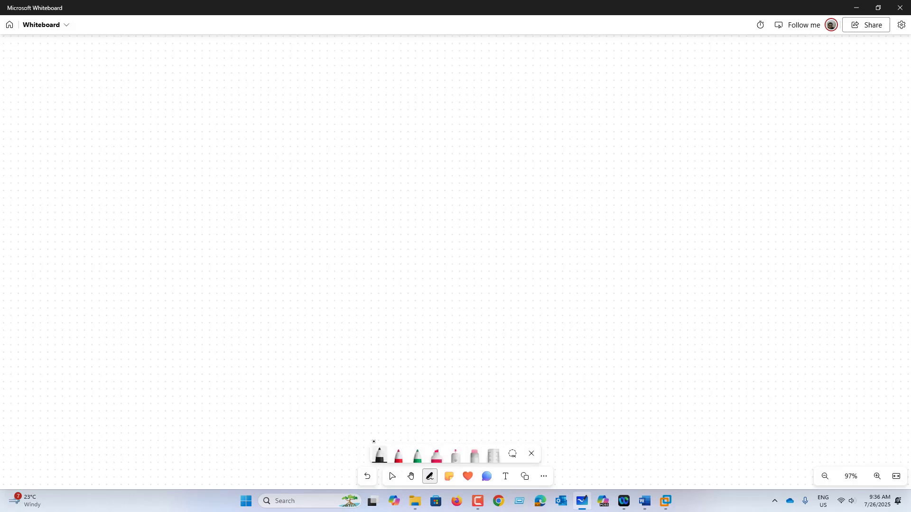
{"action": "mouse_move", "coordinate": [161, 94]}
{"action": "left_mouse_down"}
{"action": "mouse_move", "coordinate": [195, 88]}
{"action": "mouse_move", "coordinate": [238, 106]}
{"action": "mouse_move", "coordinate": [263, 88]}
{"action": "mouse_move", "coordinate": [278, 117]}
{"action": "mouse_move", "coordinate": [266, 120]}
{"action": "left_mouse_up"}
{"action": "mouse_move", "coordinate": [163, 136]}
{"action": "left_mouse_down"}
{"action": "mouse_move", "coordinate": [201, 144]}
{"action": "mouse_move", "coordinate": [265, 136]}
{"action": "mouse_move", "coordinate": [324, 153]}
{"action": "left_mouse_up"}
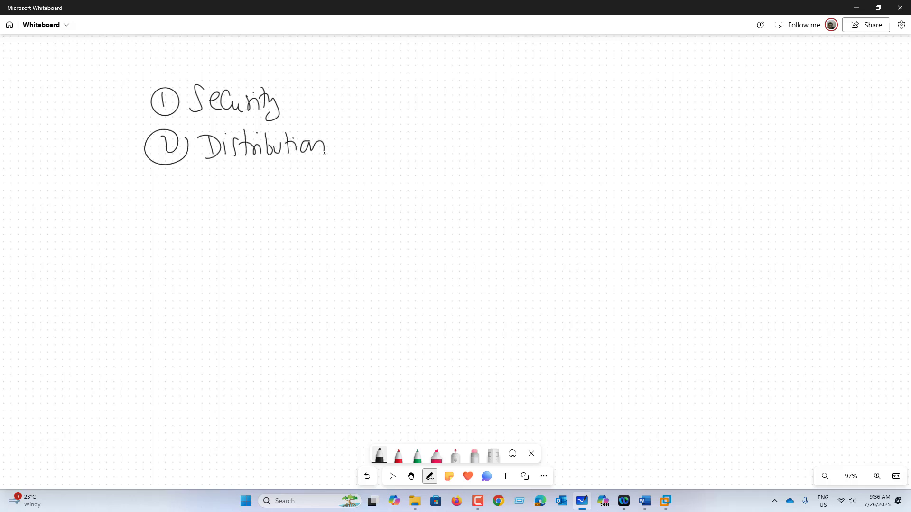
{"action": "mouse_move", "coordinate": [294, 98]}
{"action": "left_mouse_down"}
{"action": "mouse_move", "coordinate": [366, 101]}
{"action": "mouse_move", "coordinate": [374, 91]}
{"action": "mouse_move", "coordinate": [404, 104]}
{"action": "mouse_move", "coordinate": [418, 93]}
{"action": "mouse_move", "coordinate": [465, 100]}
{"action": "left_mouse_up"}
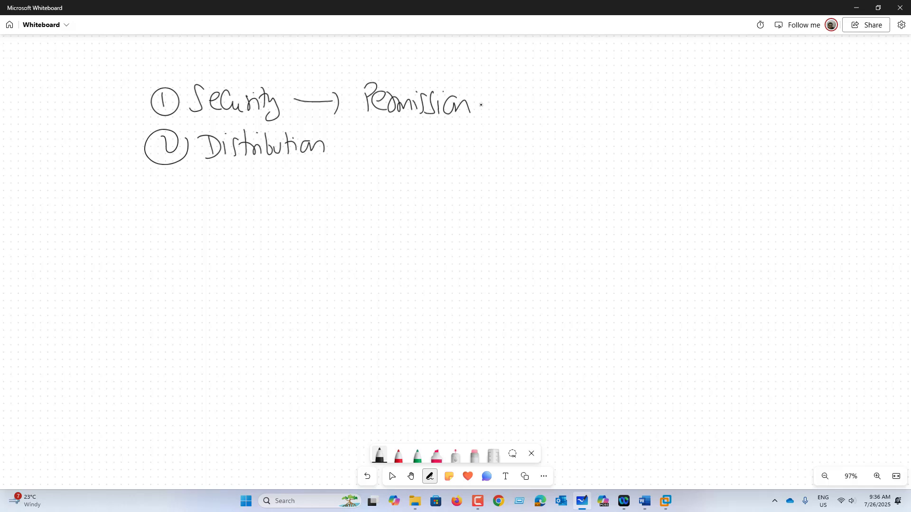
{"action": "left_click_drag", "start_coordinate": [481, 105], "coordinate": [502, 100]}
{"action": "left_click_drag", "start_coordinate": [516, 98], "coordinate": [530, 81]}
Add '→ DL → Email' after Distribution and underline Email
{"action": "left_click_drag", "start_coordinate": [332, 147], "coordinate": [350, 148]}
{"action": "mouse_move", "coordinate": [348, 135]}
{"action": "left_mouse_down"}
{"action": "mouse_move", "coordinate": [352, 156]}
{"action": "mouse_move", "coordinate": [373, 155]}
{"action": "left_mouse_up"}
{"action": "mouse_move", "coordinate": [404, 134]}
{"action": "left_mouse_down"}
{"action": "mouse_move", "coordinate": [406, 152]}
{"action": "mouse_move", "coordinate": [441, 144]}
{"action": "left_mouse_up"}
{"action": "left_click_drag", "start_coordinate": [434, 136], "coordinate": [435, 155]}
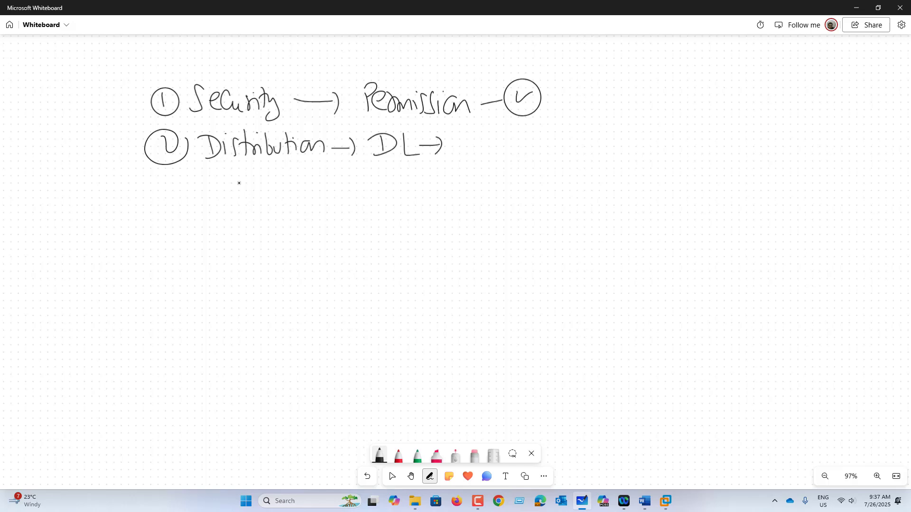
{"action": "mouse_move", "coordinate": [454, 148]}
{"action": "left_mouse_down"}
{"action": "mouse_move", "coordinate": [490, 157]}
{"action": "mouse_move", "coordinate": [505, 145]}
{"action": "left_mouse_up"}
{"action": "left_click_drag", "start_coordinate": [490, 157], "coordinate": [540, 151]}
{"action": "left_click", "coordinate": [544, 138]}
{"action": "left_click_drag", "start_coordinate": [543, 144], "coordinate": [552, 152]}
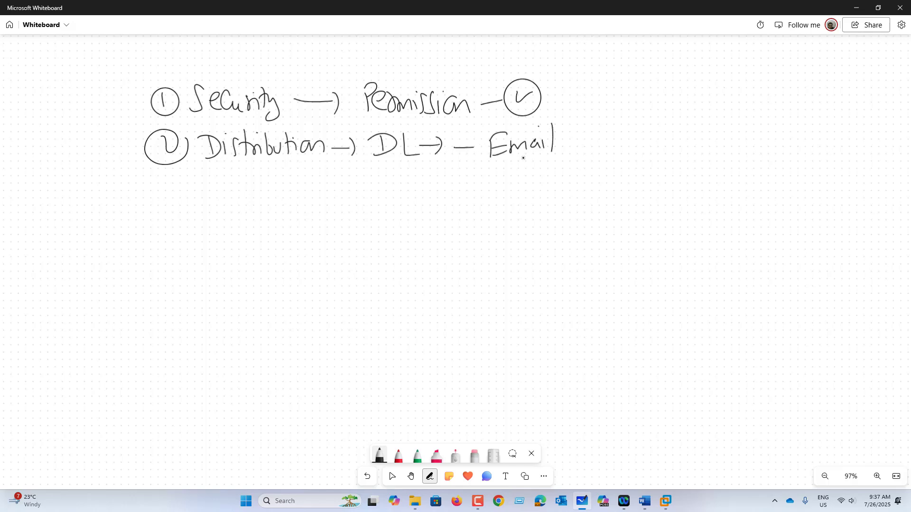
{"action": "left_click_drag", "start_coordinate": [494, 160], "coordinate": [540, 155]}
Write the group scopes list: 1 DL, 2 GL, 3 Universal
{"action": "left_click_drag", "start_coordinate": [206, 200], "coordinate": [206, 220]}
{"action": "mouse_move", "coordinate": [209, 192]}
{"action": "left_mouse_down"}
{"action": "mouse_move", "coordinate": [190, 214]}
{"action": "mouse_move", "coordinate": [208, 192]}
{"action": "mouse_move", "coordinate": [247, 220]}
{"action": "left_mouse_up"}
{"action": "mouse_move", "coordinate": [238, 198]}
{"action": "left_mouse_down"}
{"action": "mouse_move", "coordinate": [246, 219]}
{"action": "mouse_move", "coordinate": [293, 218]}
{"action": "left_mouse_up"}
{"action": "mouse_move", "coordinate": [197, 248]}
{"action": "left_mouse_down"}
{"action": "mouse_move", "coordinate": [221, 250]}
{"action": "mouse_move", "coordinate": [208, 244]}
{"action": "left_mouse_up"}
{"action": "mouse_move", "coordinate": [256, 245]}
{"action": "left_mouse_down"}
{"action": "mouse_move", "coordinate": [258, 269]}
{"action": "mouse_move", "coordinate": [292, 267]}
{"action": "left_mouse_up"}
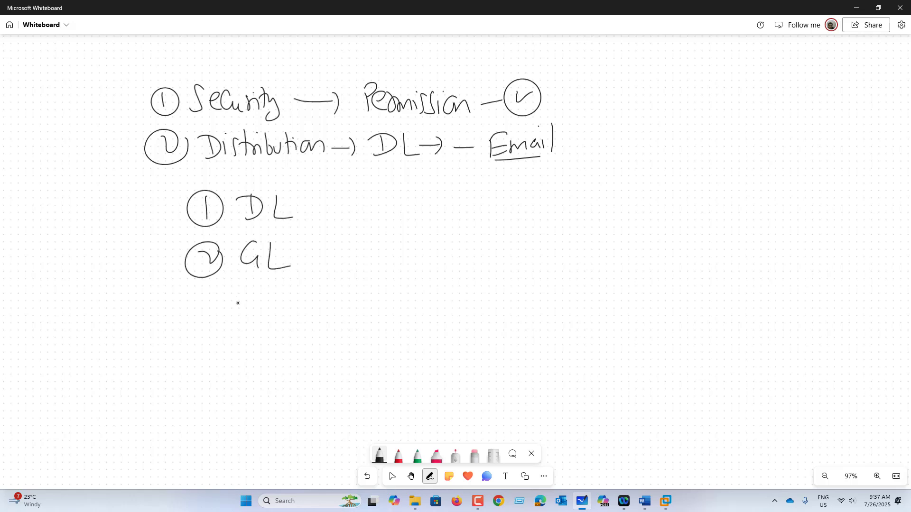
{"action": "mouse_move", "coordinate": [204, 293]}
{"action": "left_mouse_down"}
{"action": "mouse_move", "coordinate": [203, 316]}
{"action": "mouse_move", "coordinate": [209, 286]}
{"action": "mouse_move", "coordinate": [279, 295]}
{"action": "left_mouse_up"}
{"action": "mouse_move", "coordinate": [285, 295]}
{"action": "left_mouse_down"}
{"action": "mouse_move", "coordinate": [284, 303]}
{"action": "mouse_move", "coordinate": [319, 294]}
{"action": "mouse_move", "coordinate": [335, 303]}
{"action": "mouse_move", "coordinate": [359, 275]}
{"action": "mouse_move", "coordinate": [358, 304]}
{"action": "left_mouse_up"}
Box the DL, GL, Universal list with the pink highlighter, then show the GROUP NESTING diagram
{"action": "left_click", "coordinate": [437, 456]}
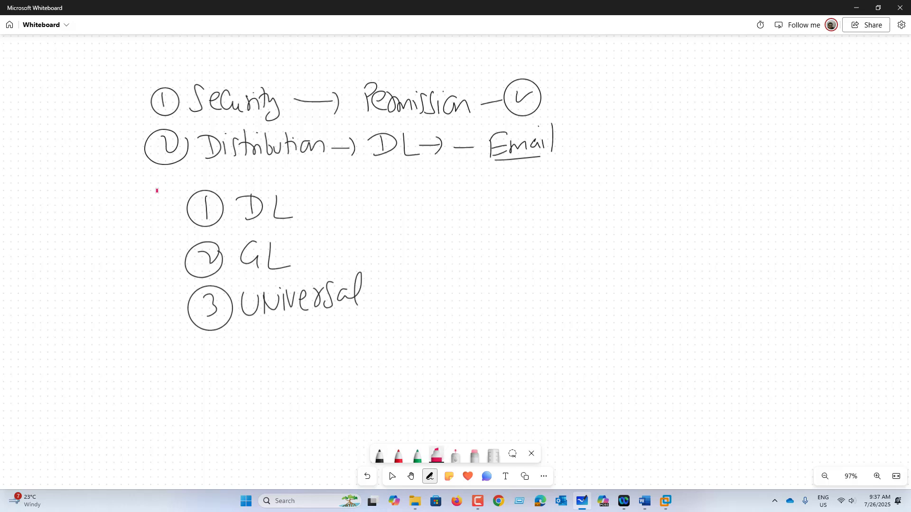
{"action": "mouse_move", "coordinate": [152, 181]}
{"action": "left_mouse_down"}
{"action": "mouse_move", "coordinate": [133, 349]}
{"action": "mouse_move", "coordinate": [411, 363]}
{"action": "mouse_move", "coordinate": [352, 174]}
{"action": "mouse_move", "coordinate": [135, 176]}
{"action": "left_mouse_up"}
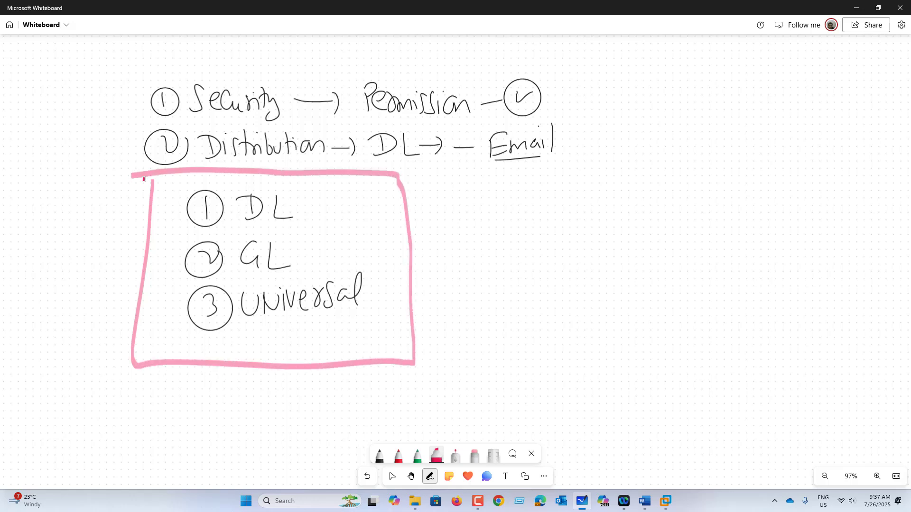
{"action": "mouse_move", "coordinate": [388, 248]}
{"action": "left_mouse_down"}
{"action": "mouse_move", "coordinate": [448, 247]}
{"action": "mouse_move", "coordinate": [481, 263]}
{"action": "mouse_move", "coordinate": [532, 247]}
{"action": "mouse_move", "coordinate": [552, 278]}
{"action": "mouse_move", "coordinate": [601, 256]}
{"action": "left_mouse_up"}
{"action": "mouse_move", "coordinate": [612, 207]}
{"action": "left_mouse_down"}
{"action": "mouse_move", "coordinate": [480, 214]}
{"action": "mouse_move", "coordinate": [608, 241]}
{"action": "mouse_move", "coordinate": [608, 221]}
{"action": "mouse_move", "coordinate": [638, 250]}
{"action": "left_mouse_up"}
{"action": "mouse_move", "coordinate": [640, 240]}
{"action": "left_mouse_down"}
{"action": "mouse_move", "coordinate": [645, 258]}
{"action": "mouse_move", "coordinate": [714, 256]}
{"action": "mouse_move", "coordinate": [720, 266]}
{"action": "mouse_move", "coordinate": [779, 212]}
{"action": "mouse_move", "coordinate": [816, 258]}
{"action": "mouse_move", "coordinate": [826, 233]}
{"action": "mouse_move", "coordinate": [871, 204]}
{"action": "mouse_move", "coordinate": [660, 217]}
{"action": "mouse_move", "coordinate": [872, 220]}
{"action": "mouse_move", "coordinate": [844, 208]}
{"action": "left_mouse_up"}
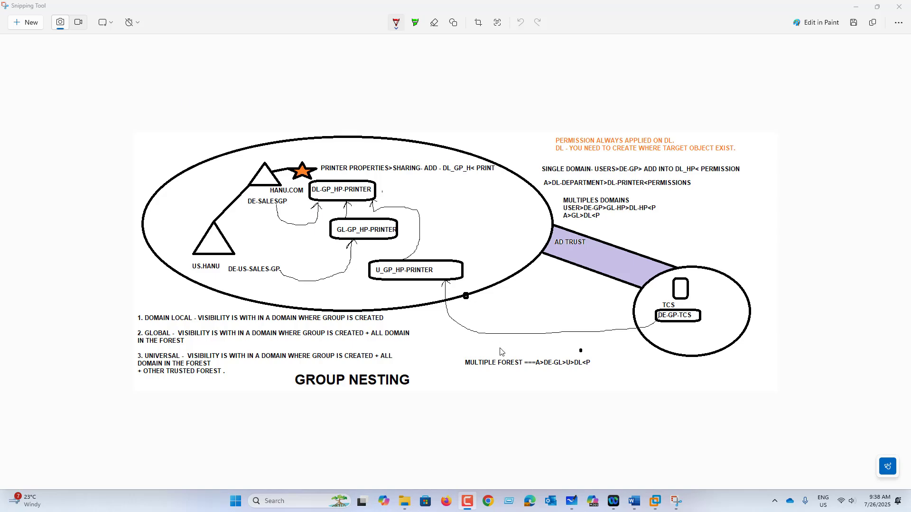
{"action": "left_click", "coordinate": [498, 409]}
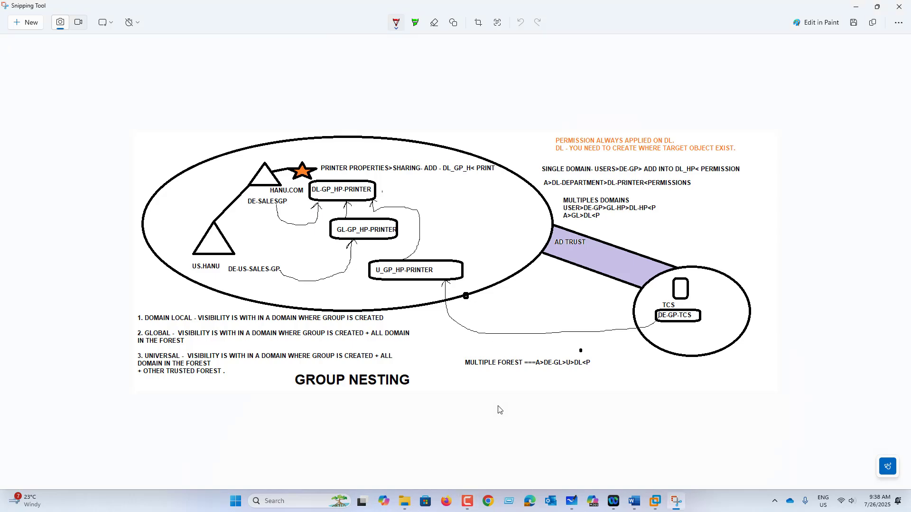
{"action": "scroll", "coordinate": [499, 409], "scroll_direction": "up", "scroll_amount": 2}
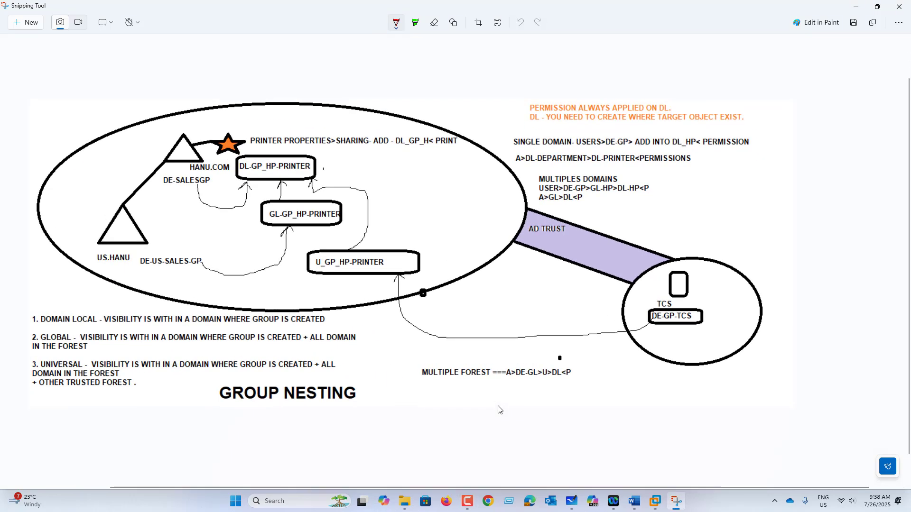
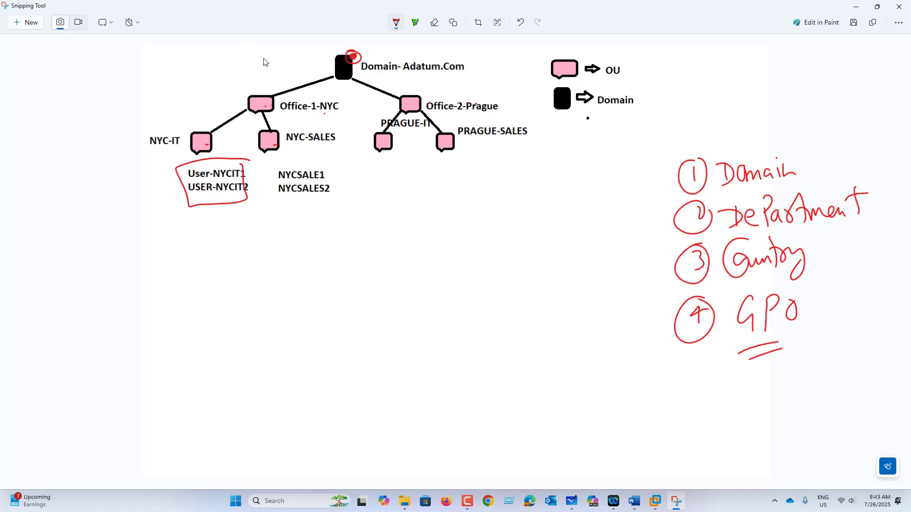
Tick the Domain, Office-1-NYC and NYC-IT boxes in red
{"action": "left_click_drag", "start_coordinate": [324, 52], "coordinate": [343, 45]}
{"action": "left_click_drag", "start_coordinate": [256, 87], "coordinate": [282, 71]}
{"action": "left_click_drag", "start_coordinate": [191, 126], "coordinate": [216, 113]}
Mark beside the numbered list, add extra Domain and Office-1-NYC checks, and box both NYC user lists
{"action": "mouse_move", "coordinate": [567, 269]}
{"action": "left_mouse_down"}
{"action": "mouse_move", "coordinate": [640, 322]}
{"action": "mouse_move", "coordinate": [624, 349]}
{"action": "left_mouse_up"}
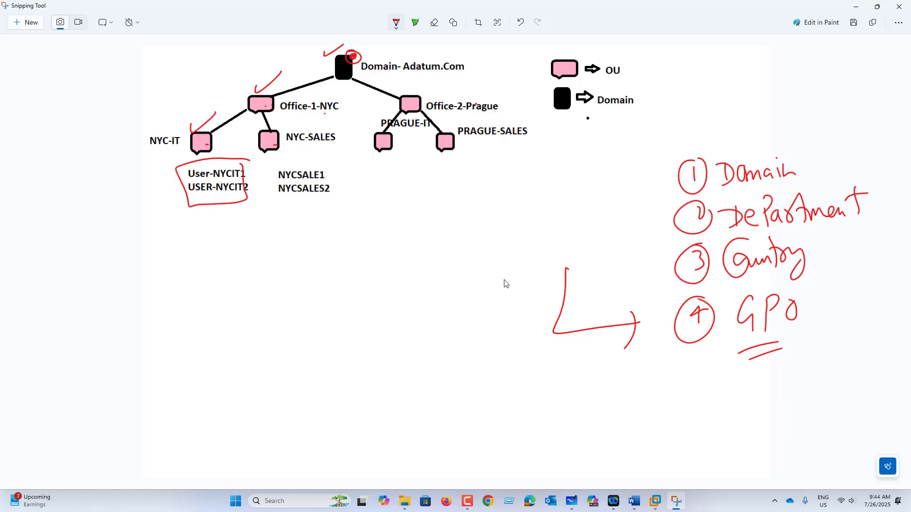
{"action": "left_click_drag", "start_coordinate": [308, 57], "coordinate": [345, 54]}
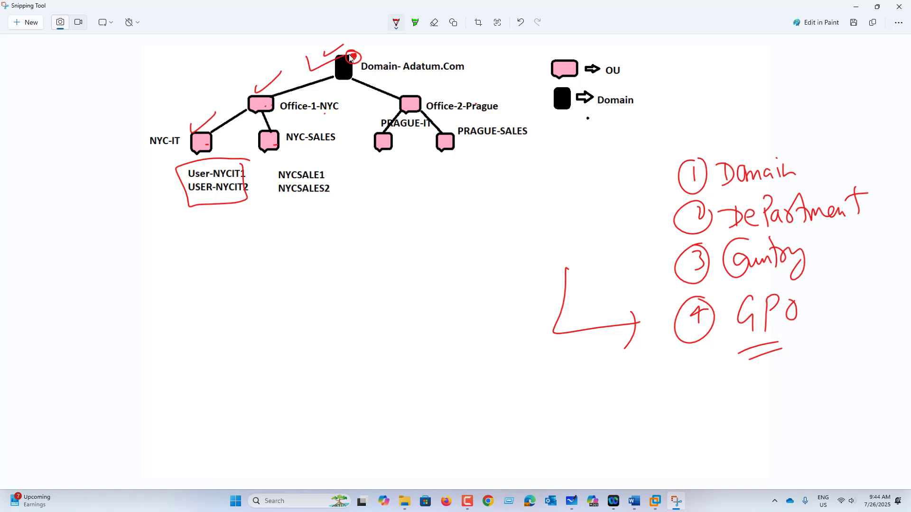
{"action": "left_click_drag", "start_coordinate": [253, 80], "coordinate": [297, 80]}
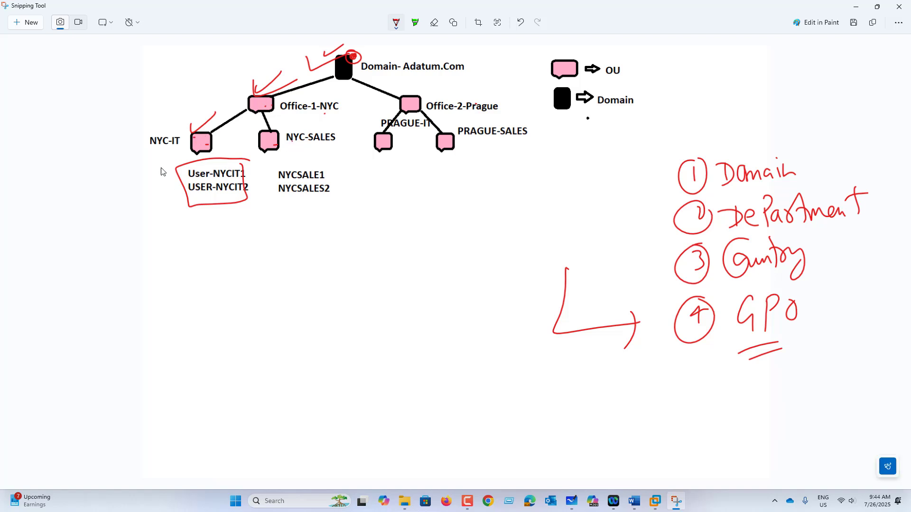
{"action": "mouse_move", "coordinate": [159, 160]}
{"action": "left_mouse_down"}
{"action": "mouse_move", "coordinate": [252, 160]}
{"action": "mouse_move", "coordinate": [341, 187]}
{"action": "mouse_move", "coordinate": [163, 233]}
{"action": "mouse_move", "coordinate": [157, 162]}
{"action": "left_mouse_up"}
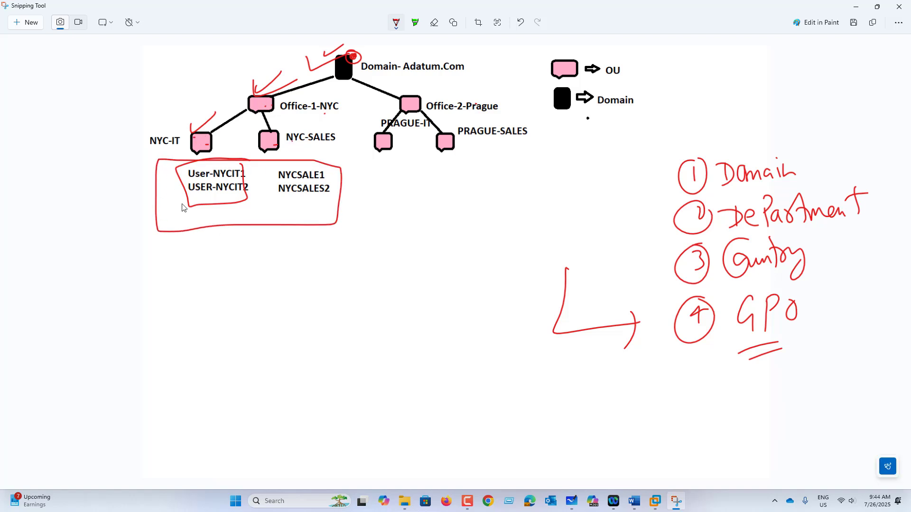
In the AD console, create OU Country-USA under the KCORP.COM domain
{"action": "left_click", "coordinate": [655, 501]}
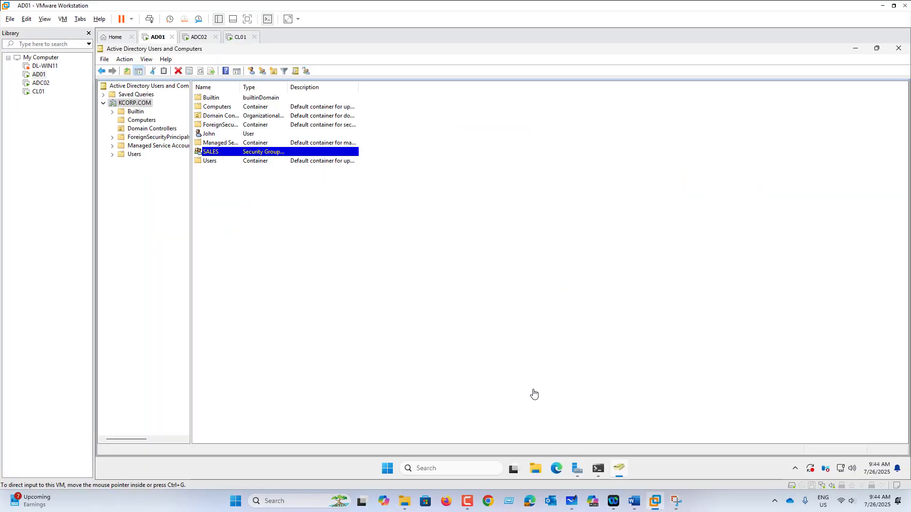
{"action": "right_click", "coordinate": [134, 108]}
{"action": "mouse_move", "coordinate": [161, 177]}
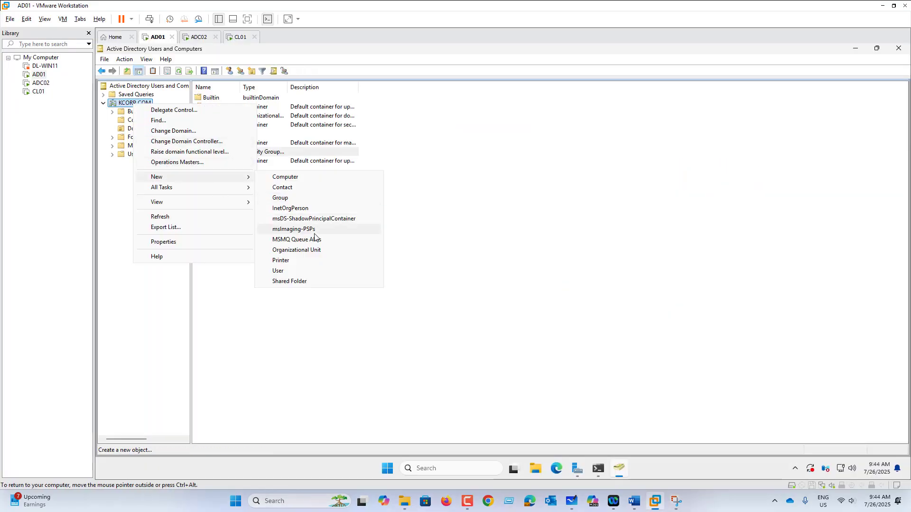
{"action": "left_click", "coordinate": [308, 251]}
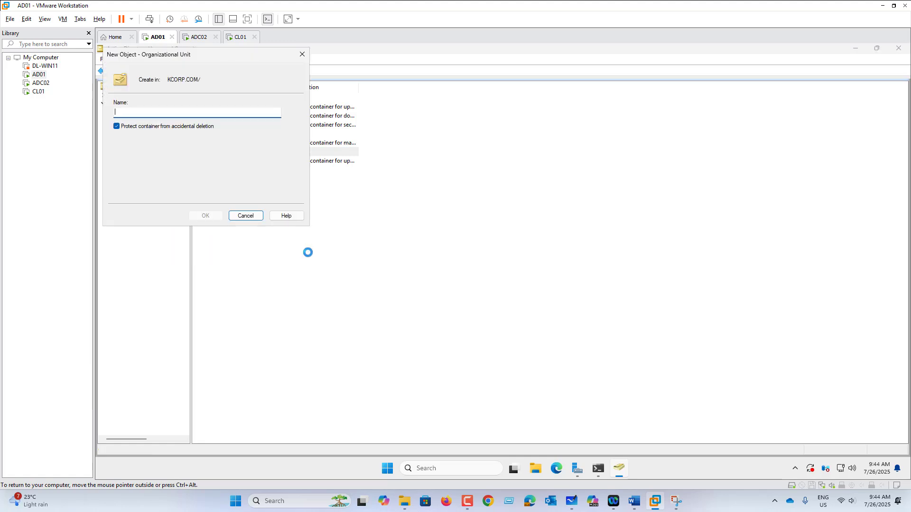
{"action": "type", "text": "COuntry-USry-US"}
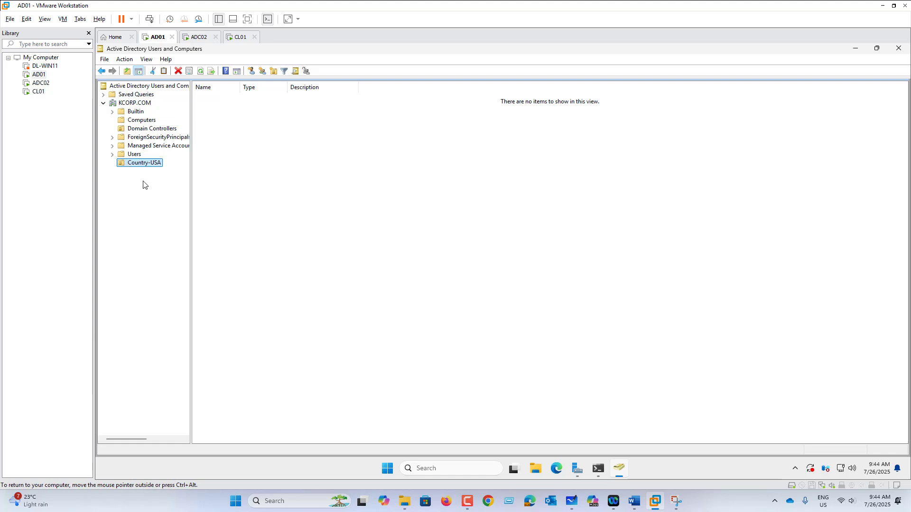
Create OU Office-NYC inside Country-USA
{"action": "right_click", "coordinate": [149, 166]}
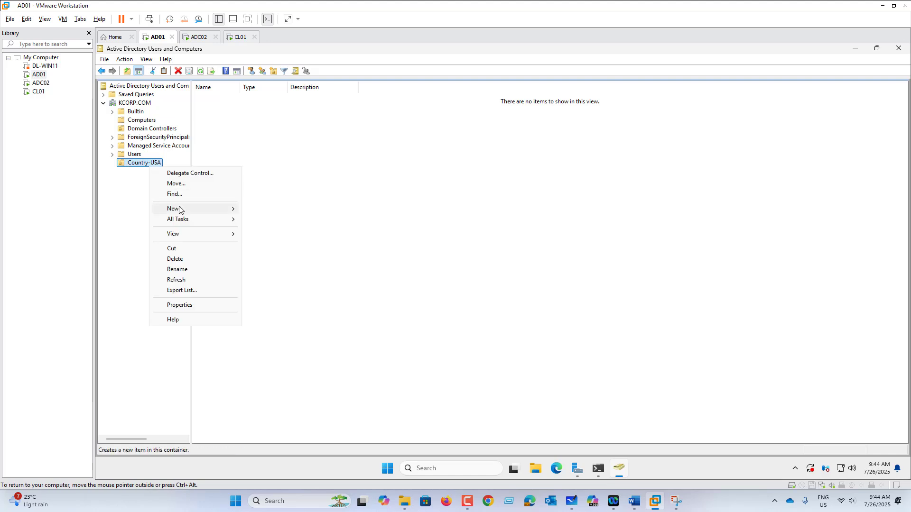
{"action": "mouse_move", "coordinate": [179, 210]}
{"action": "left_click", "coordinate": [283, 282]}
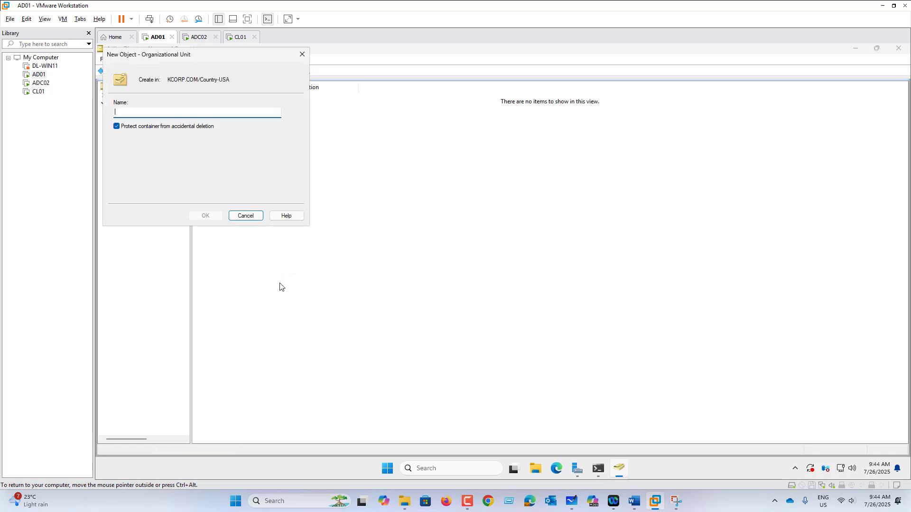
{"action": "type", "text": "Office-NYC"}
{"action": "key", "text": "Return"}
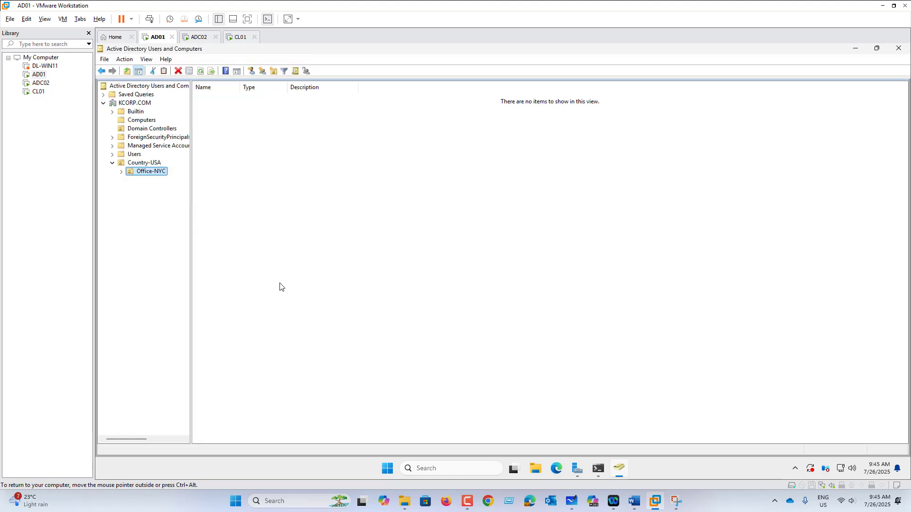
Create OU D-SALES inside Office-NYC
{"action": "right_click", "coordinate": [154, 172]}
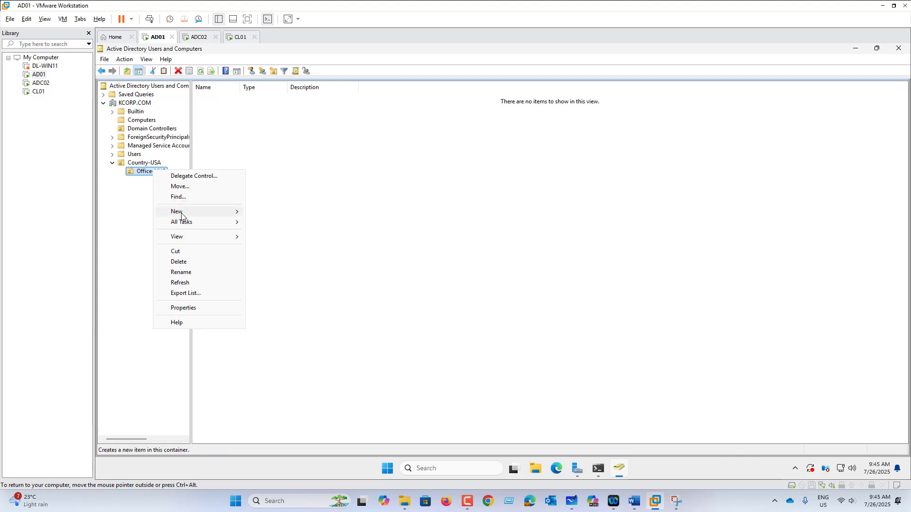
{"action": "mouse_move", "coordinate": [180, 212]}
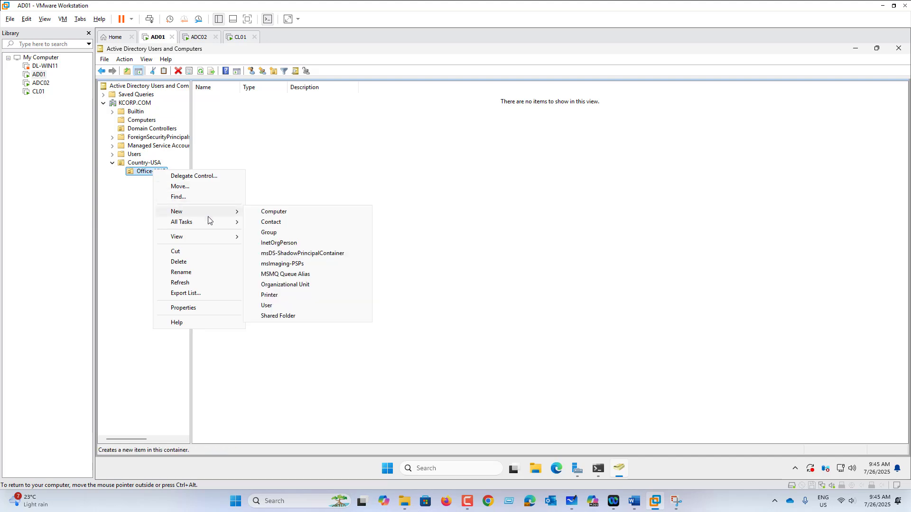
{"action": "left_click", "coordinate": [291, 284]}
{"action": "type", "text": "D-SALES"}
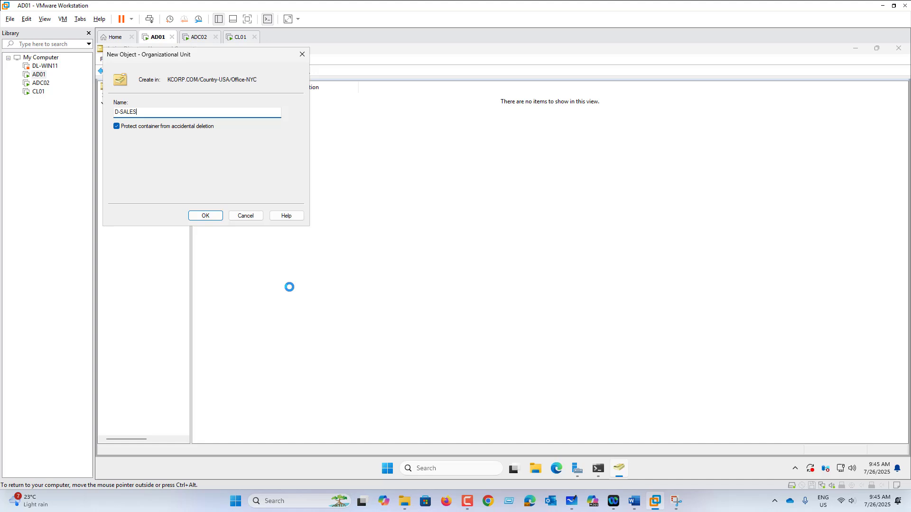
{"action": "key", "text": "Return"}
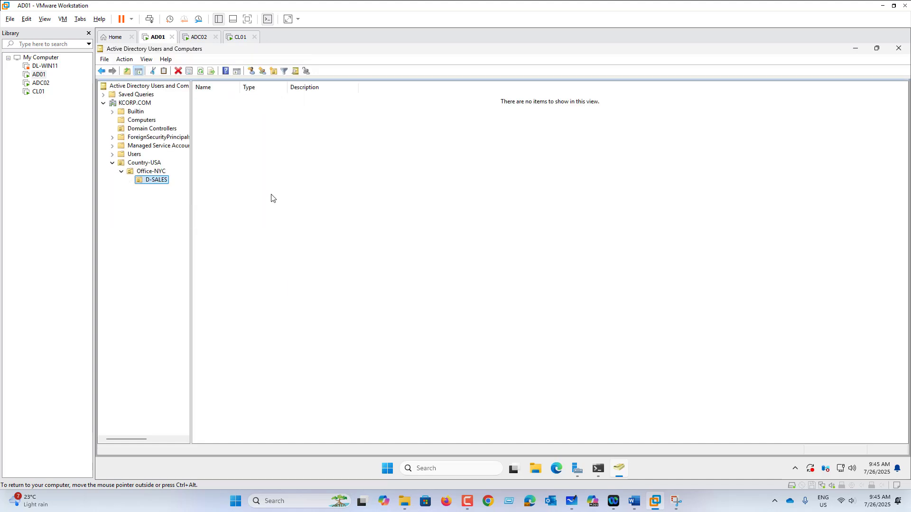
Create OU D-IT inside Office-NYC as well
{"action": "right_click", "coordinate": [160, 184]}
{"action": "right_click", "coordinate": [153, 169]}
{"action": "left_click", "coordinate": [155, 172]}
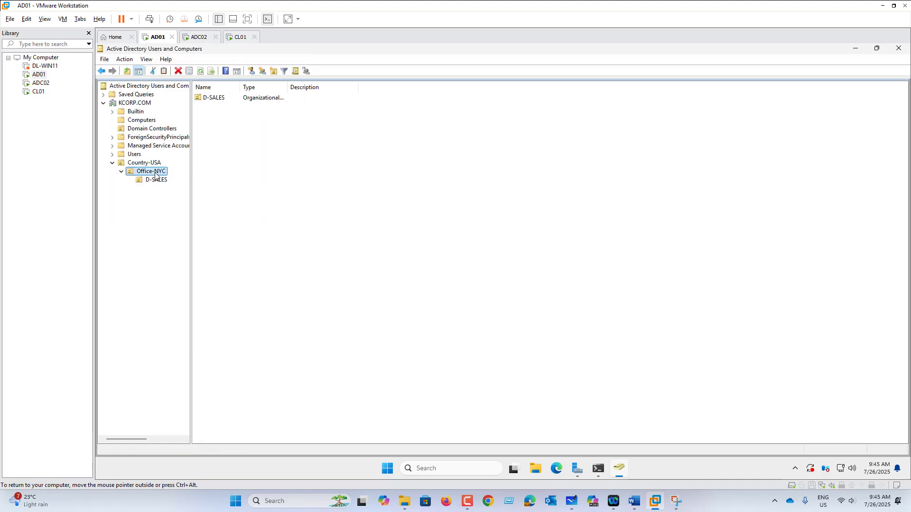
{"action": "right_click", "coordinate": [155, 174]}
{"action": "mouse_move", "coordinate": [184, 216]}
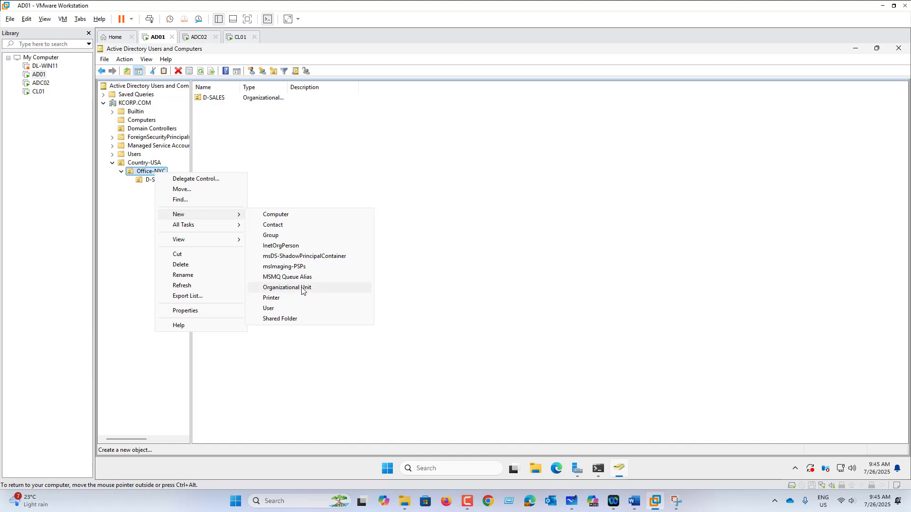
{"action": "left_click", "coordinate": [303, 290]}
{"action": "type", "text": "D-IT"}
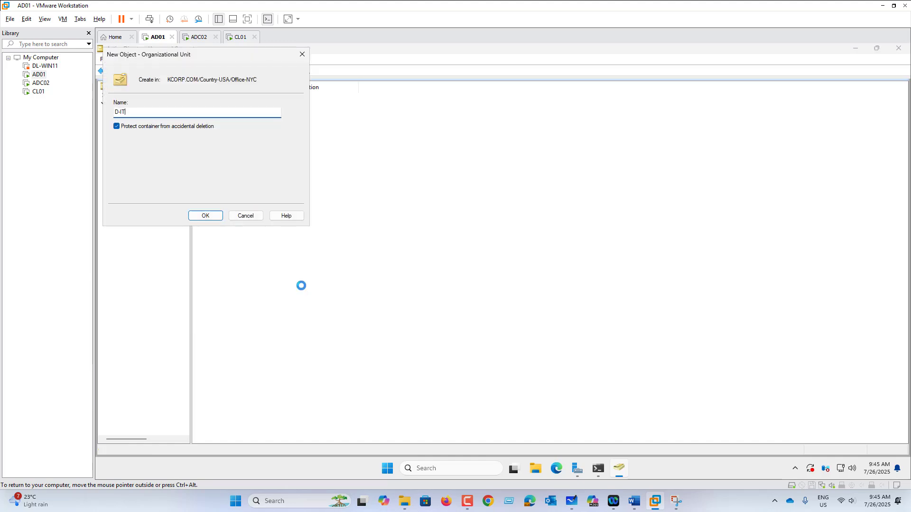
{"action": "key", "text": "Return"}
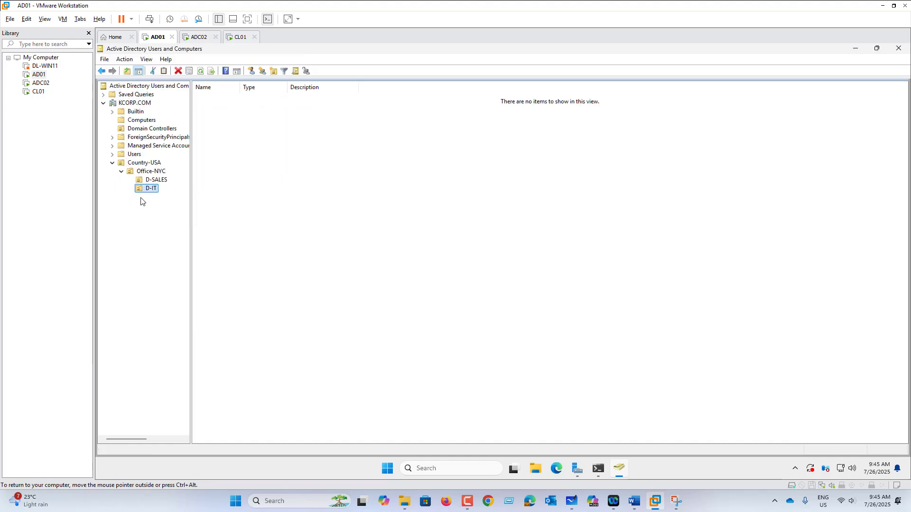
Start a new user in D-SALES named Sales01 with logon name Sales01
{"action": "left_click", "coordinate": [164, 181]}
{"action": "right_click", "coordinate": [164, 181]}
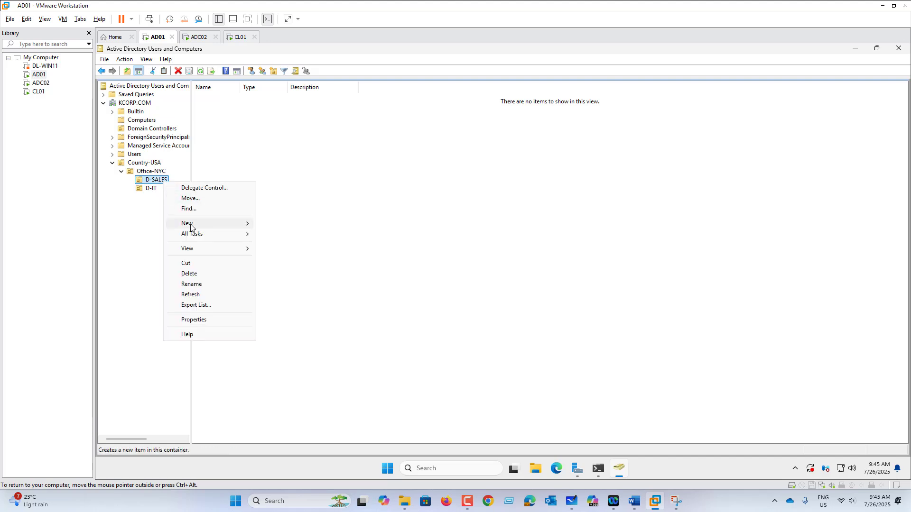
{"action": "mouse_move", "coordinate": [190, 224]}
{"action": "left_click", "coordinate": [315, 318]}
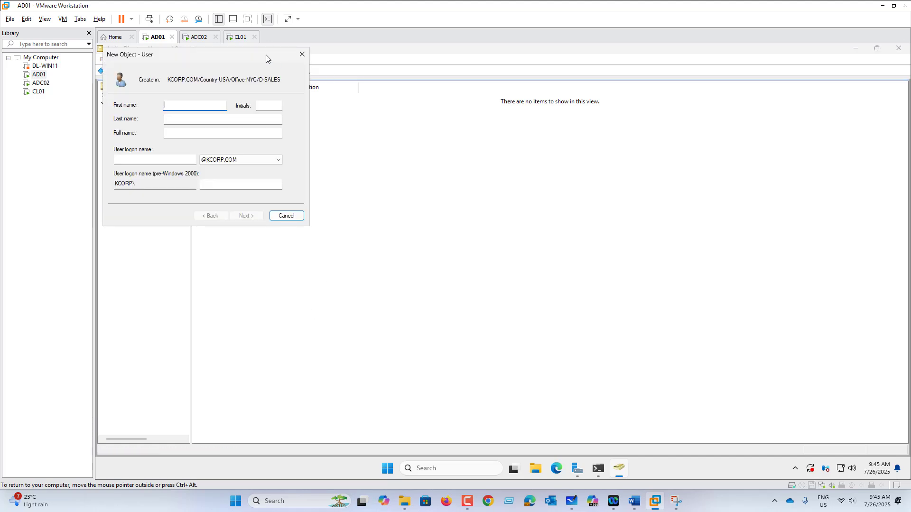
{"action": "left_click_drag", "start_coordinate": [251, 58], "coordinate": [545, 152]}
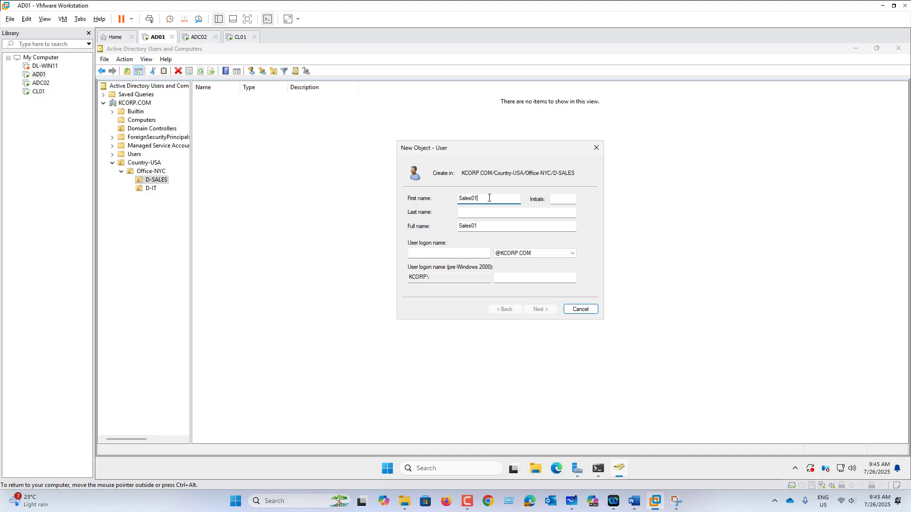
{"action": "left_click", "coordinate": [454, 252]}
{"action": "type", "text": "Sales01"}
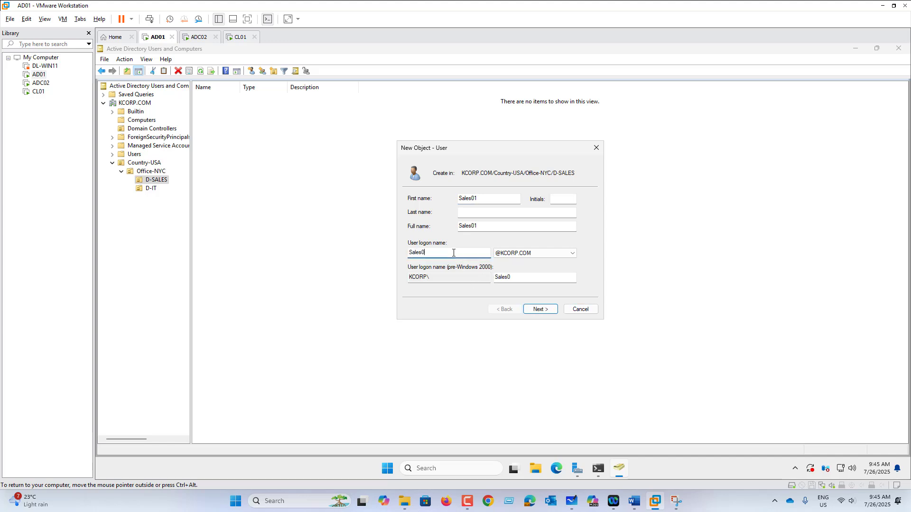
Give Sales01 a password set to never expire, without forced change at next logon, and finish
{"action": "left_click", "coordinate": [547, 312]}
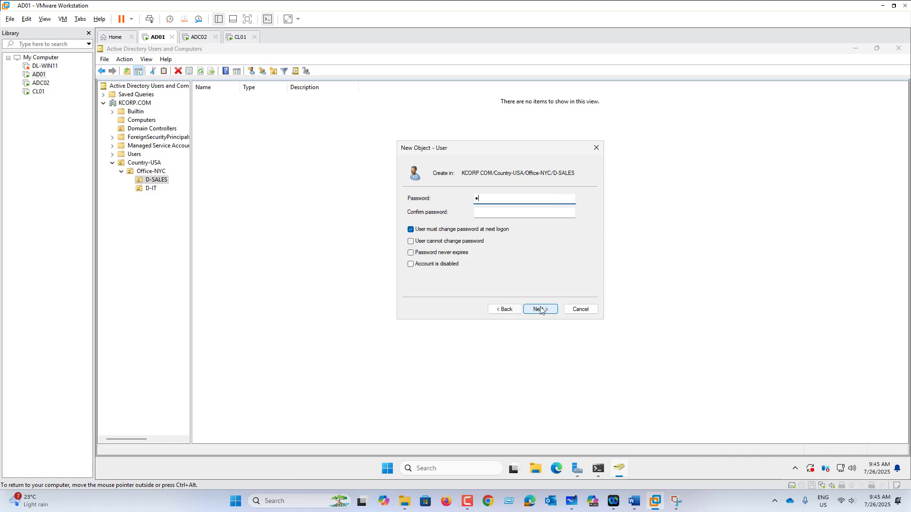
{"action": "key", "text": "Tab"}
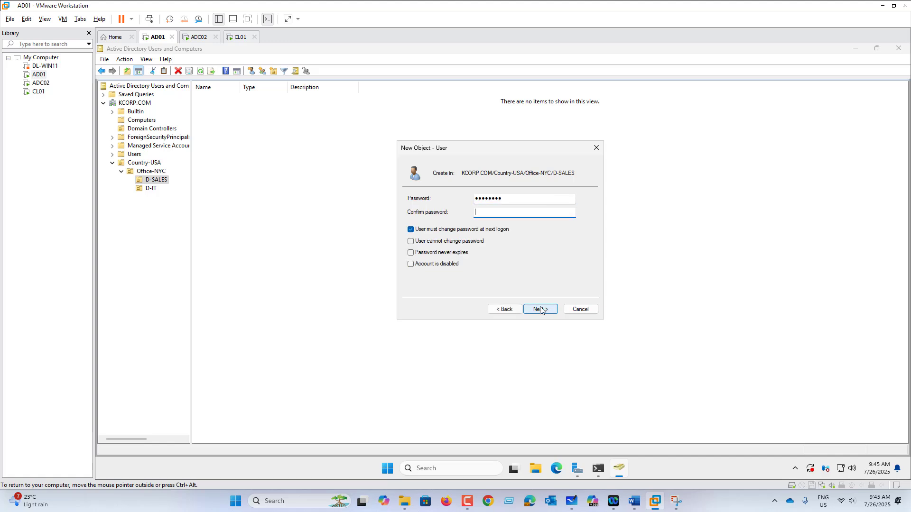
{"action": "type", "text": "P@ss"}
{"action": "left_click", "coordinate": [494, 230]}
{"action": "left_click", "coordinate": [464, 253]}
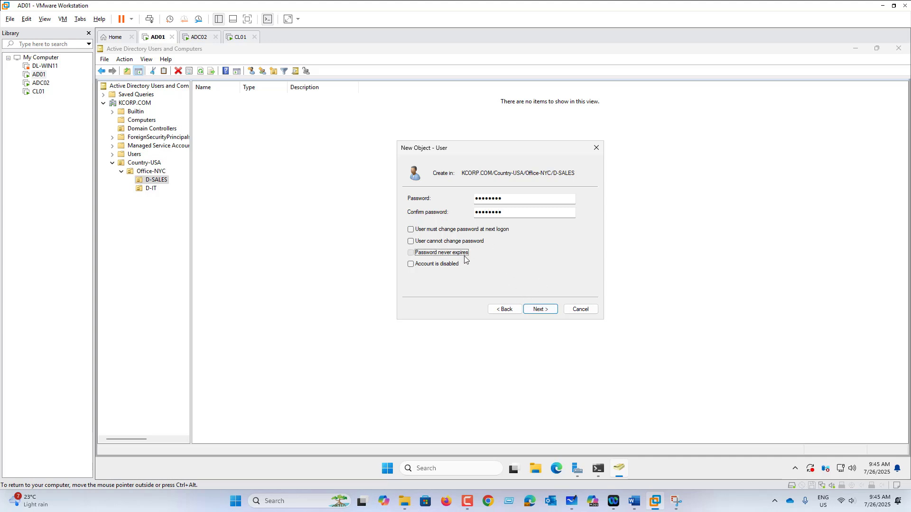
{"action": "left_click", "coordinate": [541, 309]}
{"action": "left_click", "coordinate": [541, 309]}
{"action": "right_click", "coordinate": [155, 181]}
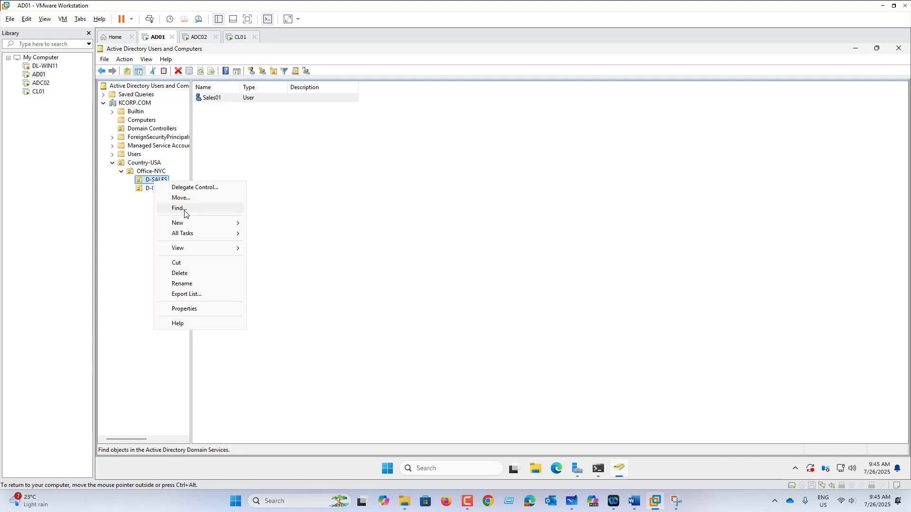
Create user sales02 in D-SALES with its password set to never expire and no forced change
{"action": "mouse_move", "coordinate": [190, 223]}
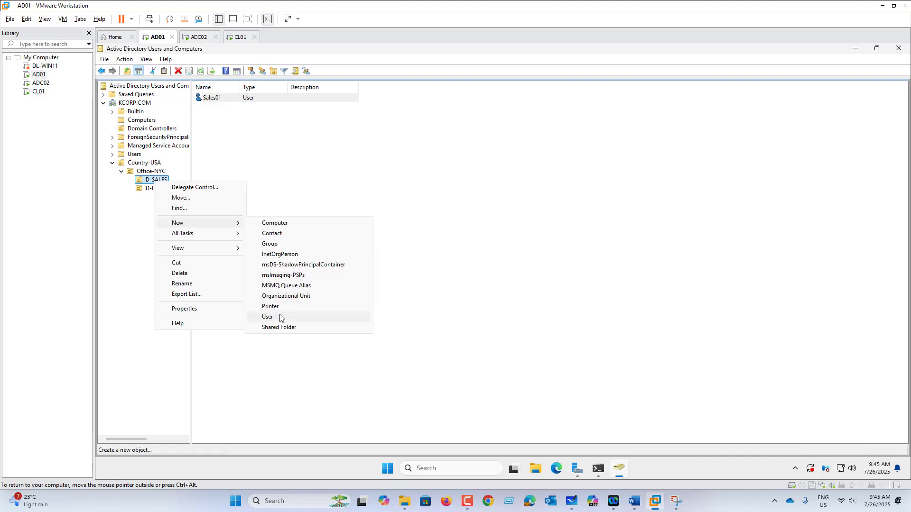
{"action": "left_click", "coordinate": [280, 317]}
{"action": "type", "text": "sales"}
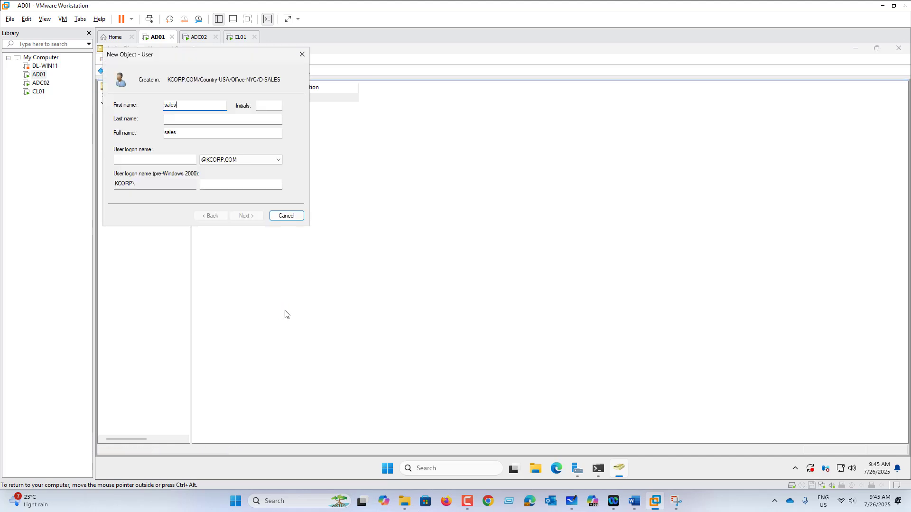
{"action": "type", "text": "02"}
{"action": "left_click", "coordinate": [155, 161]}
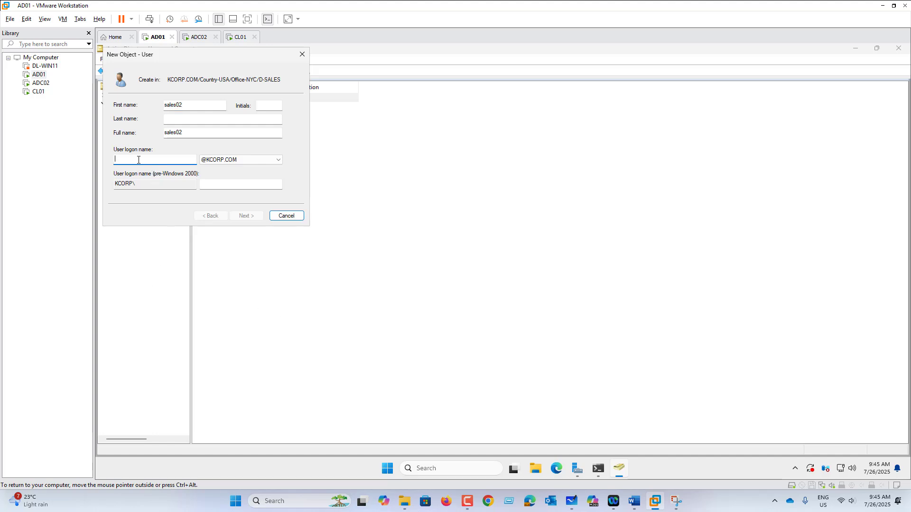
{"action": "type", "text": "sales02"}
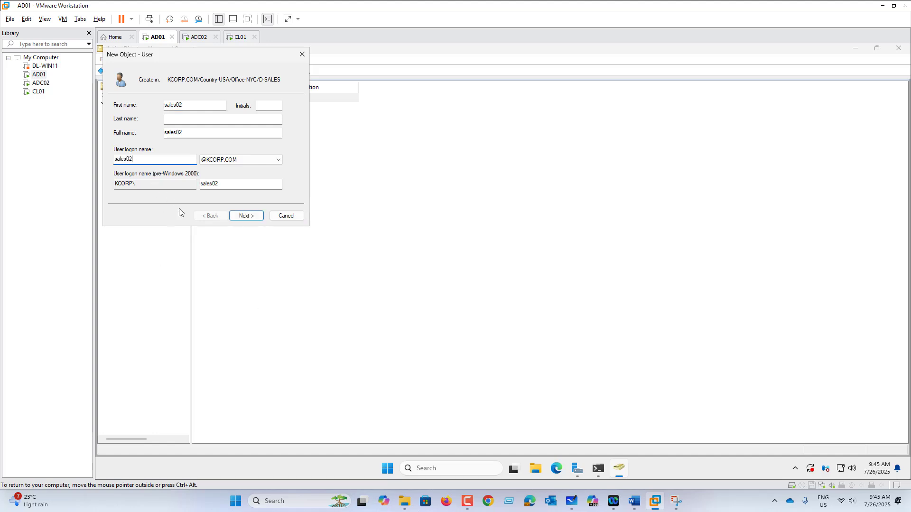
{"action": "left_click", "coordinate": [243, 214]}
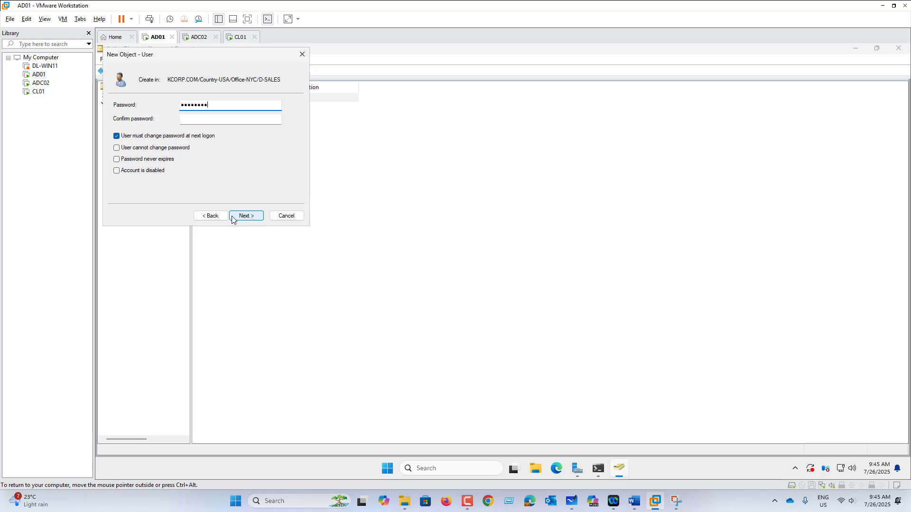
{"action": "key", "text": "Tab"}
{"action": "type", "text": "Pa"}
{"action": "left_click", "coordinate": [159, 136]}
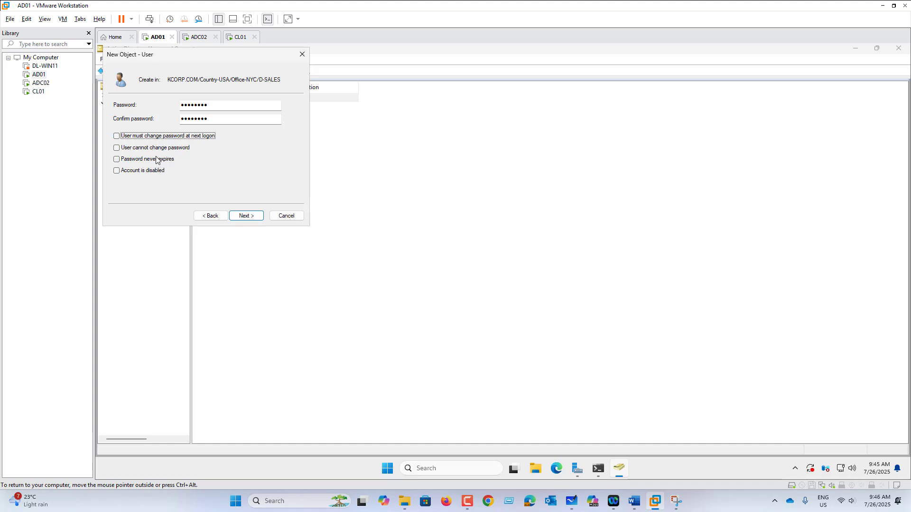
{"action": "left_click", "coordinate": [156, 160]}
{"action": "double_click", "coordinate": [243, 215]}
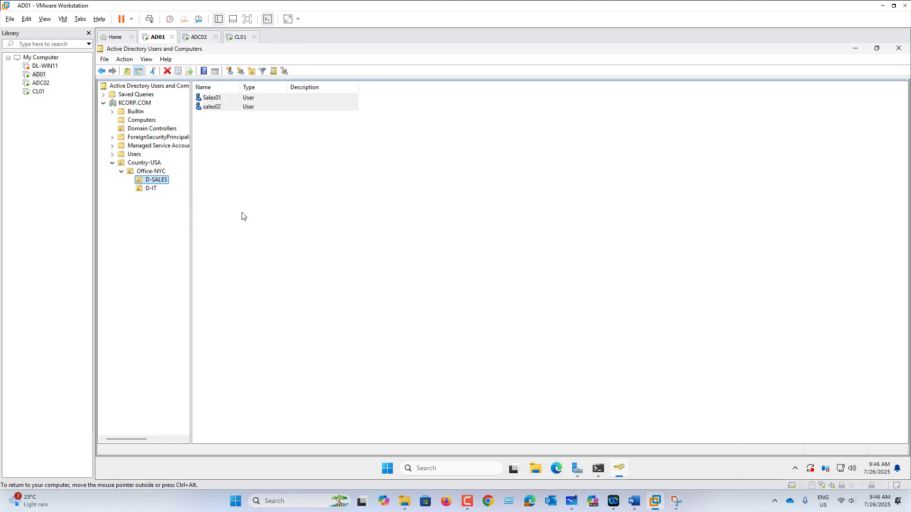
{"action": "left_click", "coordinate": [157, 189]}
Start a new user in D-IT with IT01 as both first name and logon name
{"action": "right_click", "coordinate": [157, 190]}
{"action": "mouse_move", "coordinate": [205, 232]}
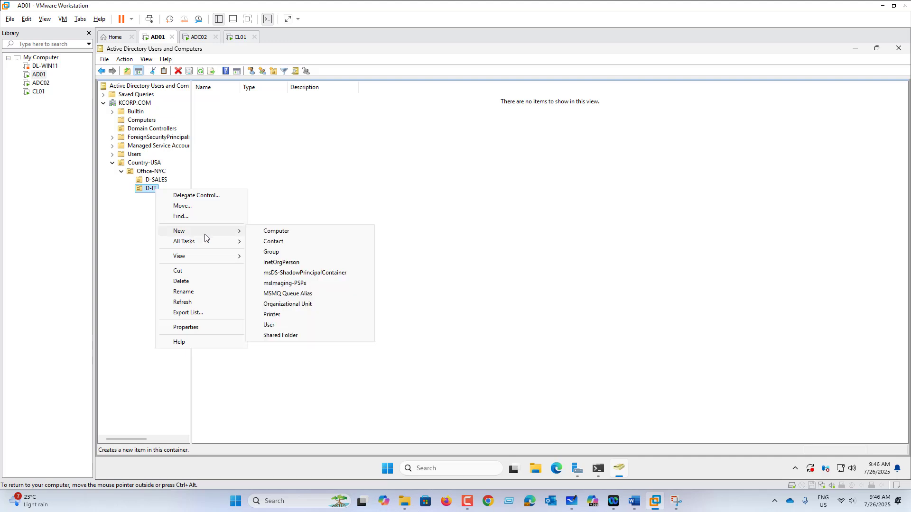
{"action": "left_click", "coordinate": [317, 325]}
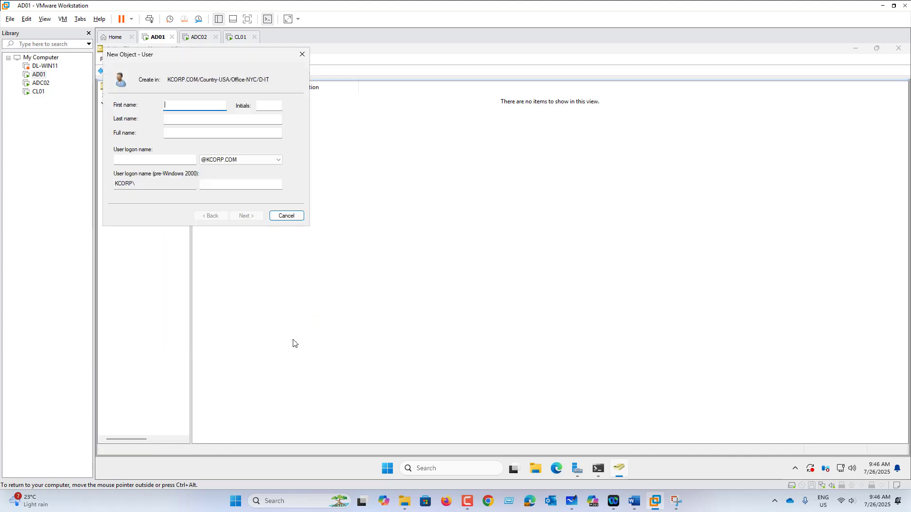
{"action": "type", "text": "IT01"}
{"action": "key", "text": "ctrl+a"}
{"action": "key", "text": "ctrl+c"}
{"action": "left_click", "coordinate": [173, 160]}
{"action": "key", "text": "ctrl+v"}
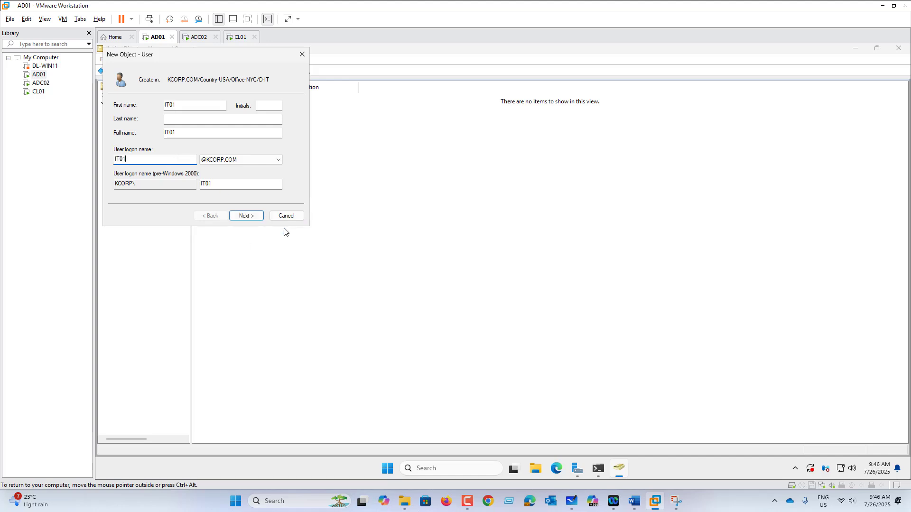
Set IT01's password to never expire, without forced change at next logon, and finish
{"action": "left_click", "coordinate": [247, 216]}
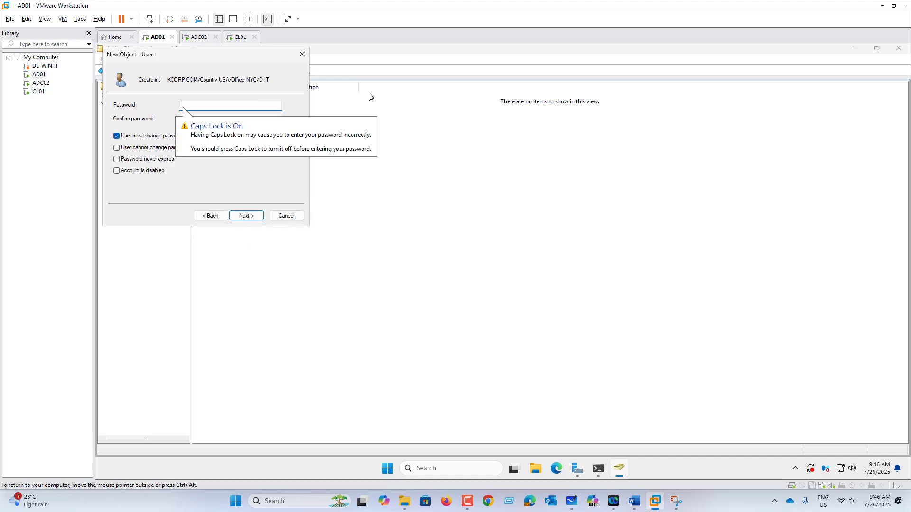
{"action": "left_click_drag", "start_coordinate": [259, 60], "coordinate": [606, 158]}
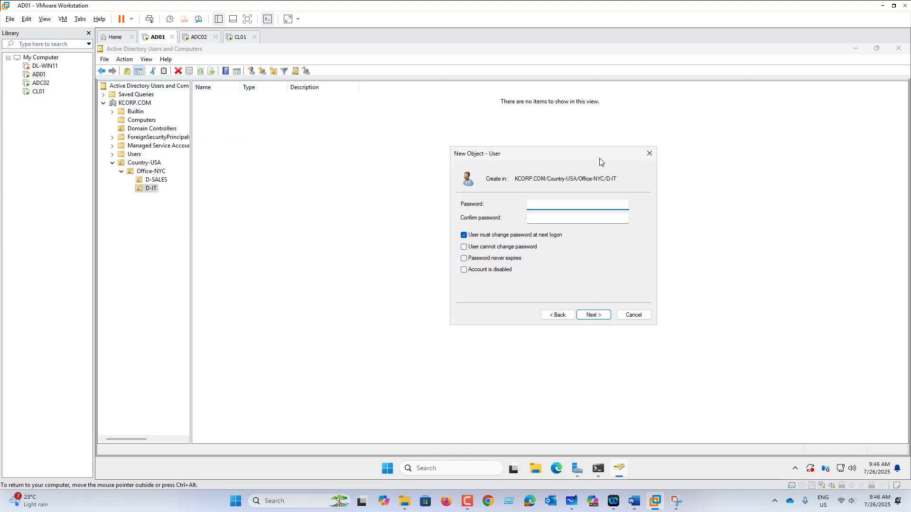
{"action": "type", "text": "P@ssw0rd"}
{"action": "key", "text": "Tab"}
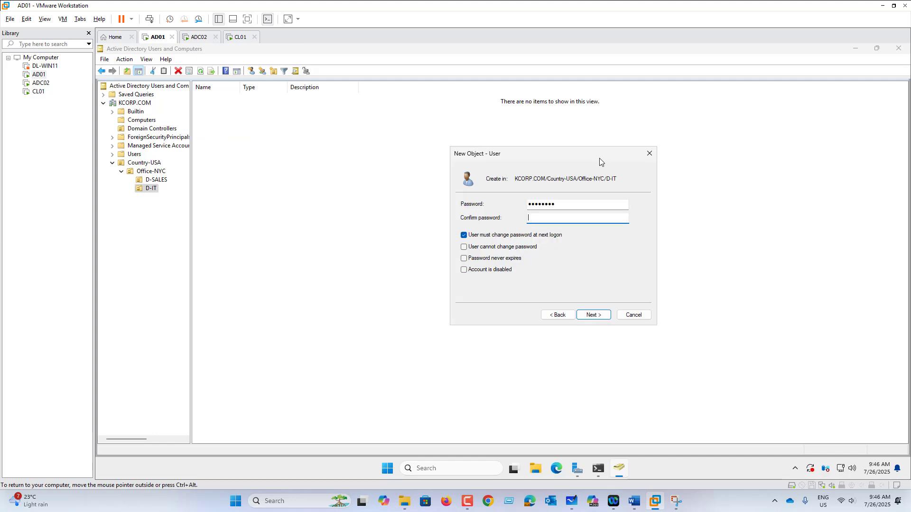
{"action": "type", "text": "P@ssw0rd"}
{"action": "left_click", "coordinate": [542, 236]}
{"action": "left_click", "coordinate": [508, 258]}
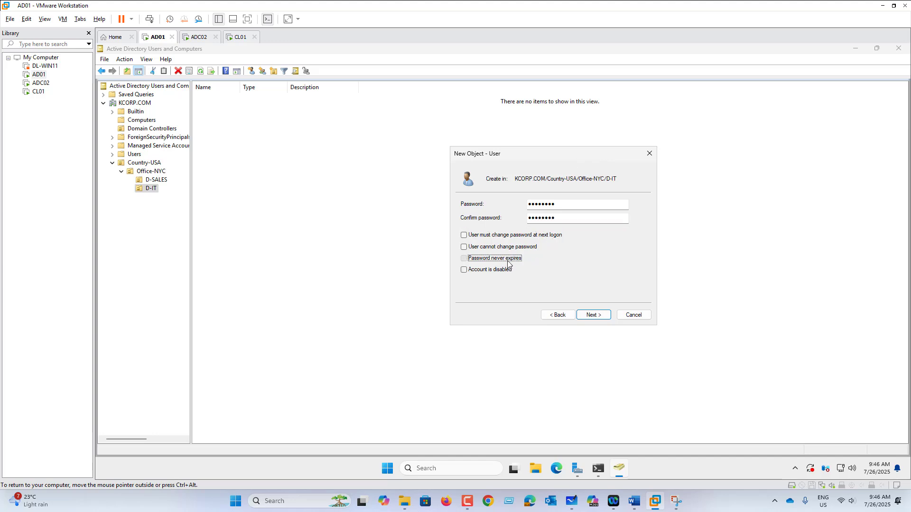
{"action": "left_click", "coordinate": [601, 319]}
{"action": "left_click", "coordinate": [601, 317]}
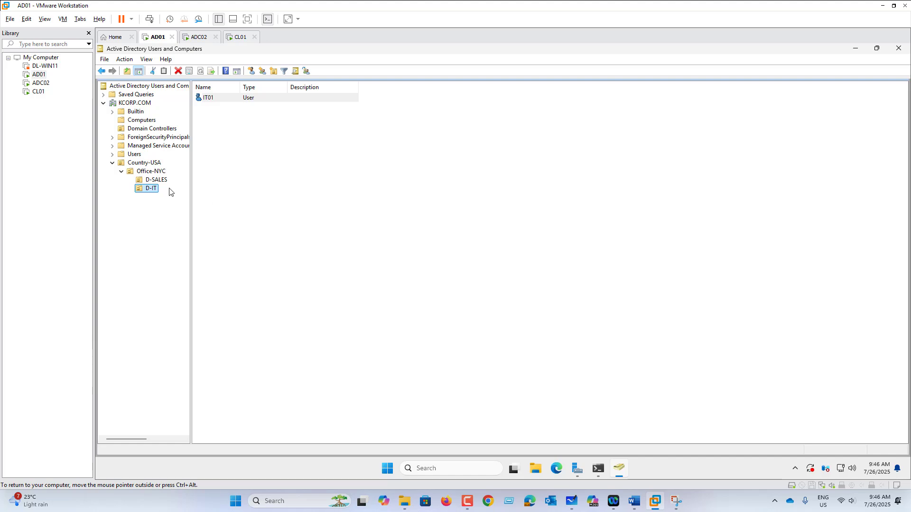
Start another new user in D-IT, filling in the IT02 name and logon name
{"action": "right_click", "coordinate": [153, 190]}
{"action": "mouse_move", "coordinate": [192, 232]}
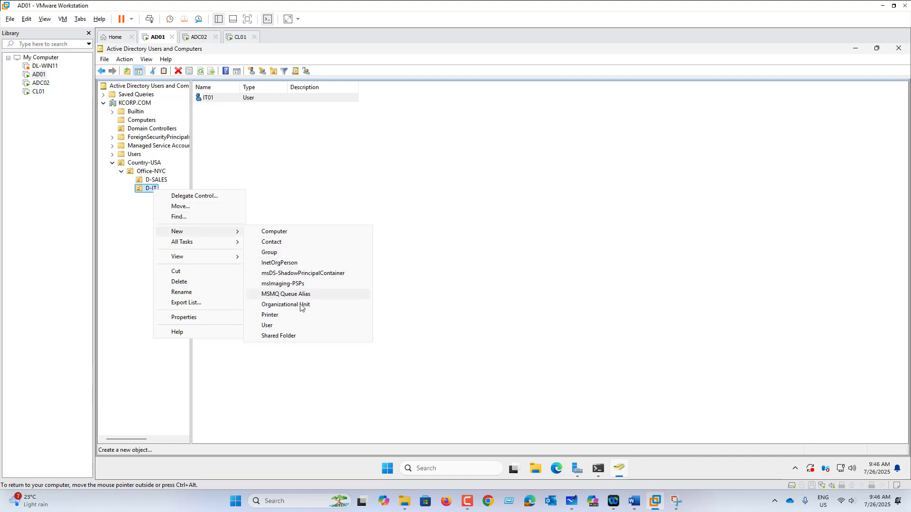
{"action": "left_click", "coordinate": [306, 327]}
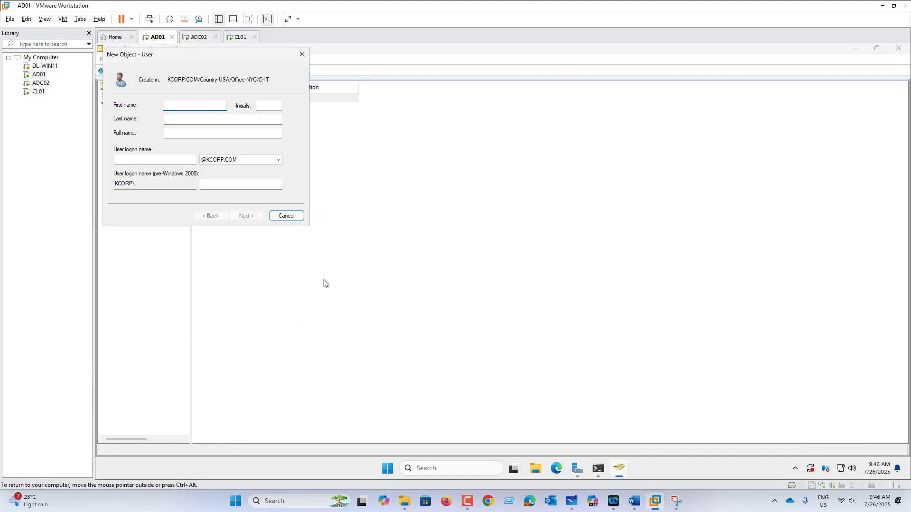
{"action": "type", "text": "IT01"}
{"action": "left_click", "coordinate": [142, 160]}
{"action": "type", "text": "IT01"}
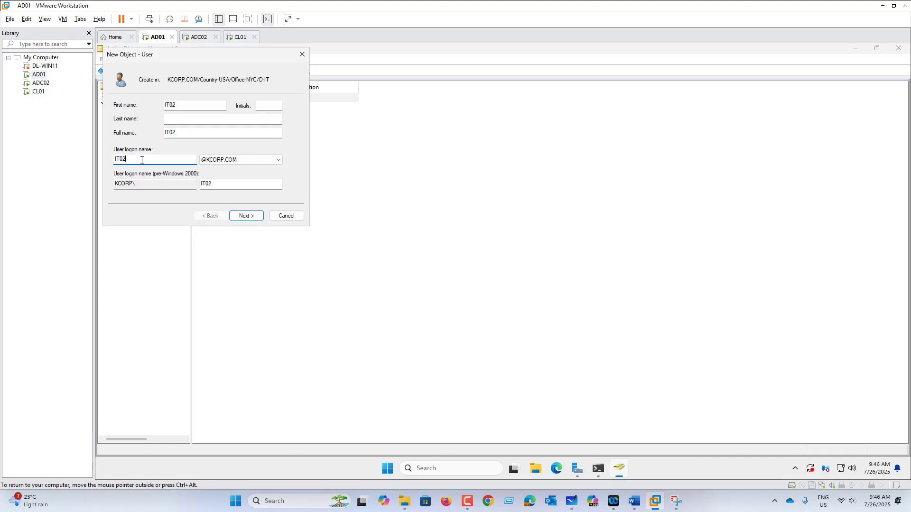
Set IT02's password to never expire, without forced change at next logon, and finish
{"action": "left_click", "coordinate": [247, 216]}
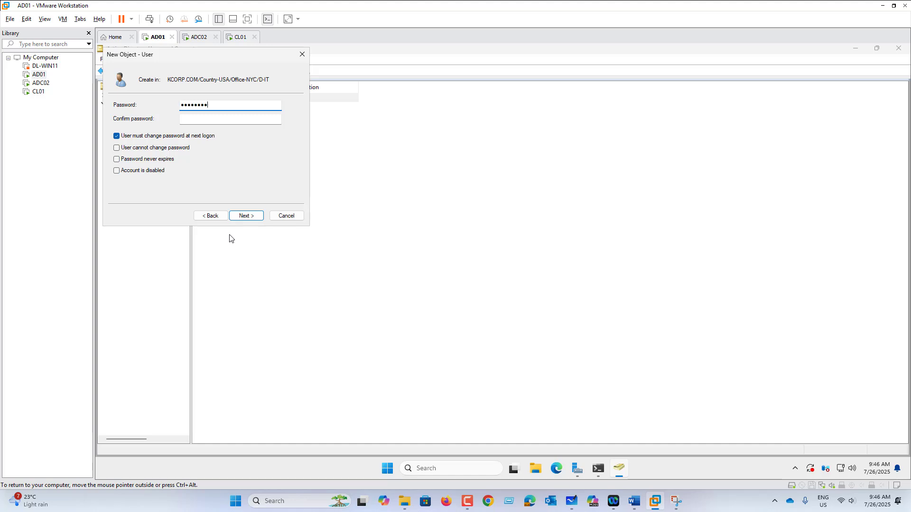
{"action": "key", "text": "Tab"}
{"action": "type", "text": "••••••••"}
{"action": "left_click", "coordinate": [164, 136]}
{"action": "left_click", "coordinate": [162, 159]}
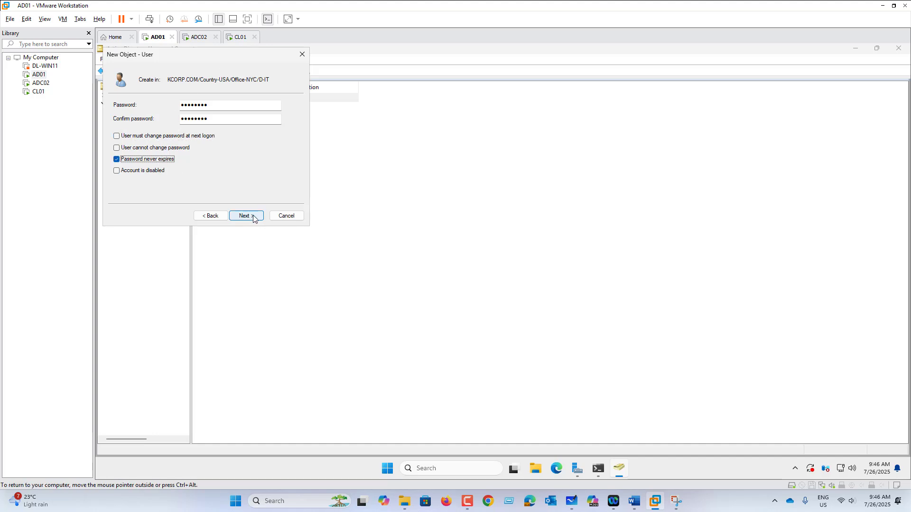
{"action": "left_click", "coordinate": [251, 215]}
{"action": "left_click", "coordinate": [255, 216]}
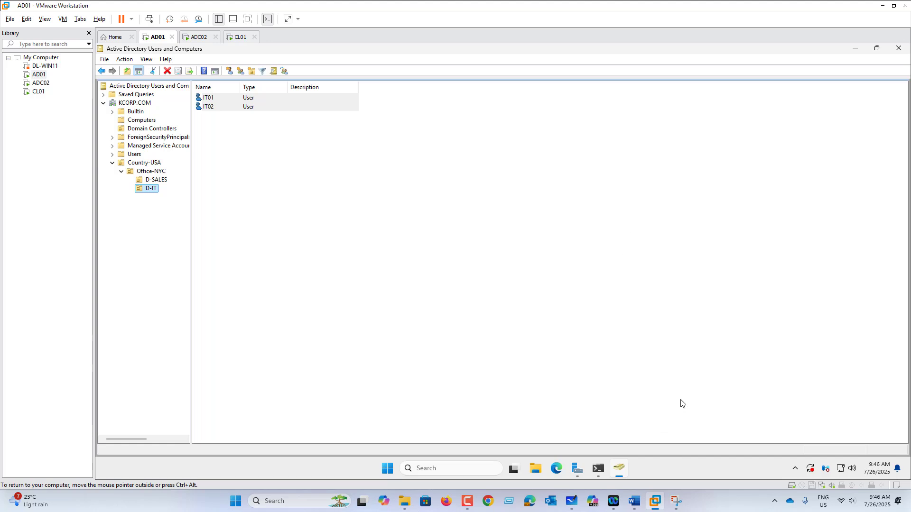
{"action": "left_click", "coordinate": [636, 505]}
Insert 'EP05- Built-in Group, Permissions and Delegation.' below EP04, correcting Builtin to Built-in
{"action": "left_click", "coordinate": [432, 231]}
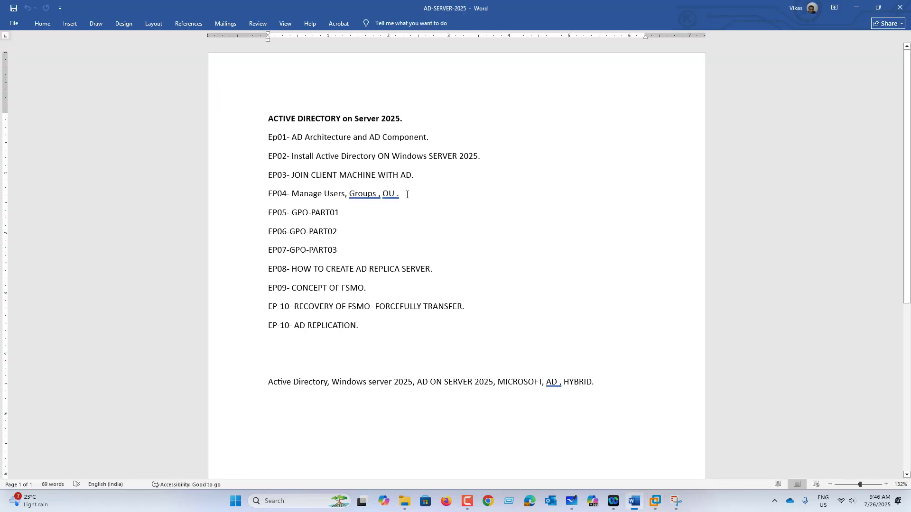
{"action": "left_click_drag", "start_coordinate": [407, 194], "coordinate": [270, 194]}
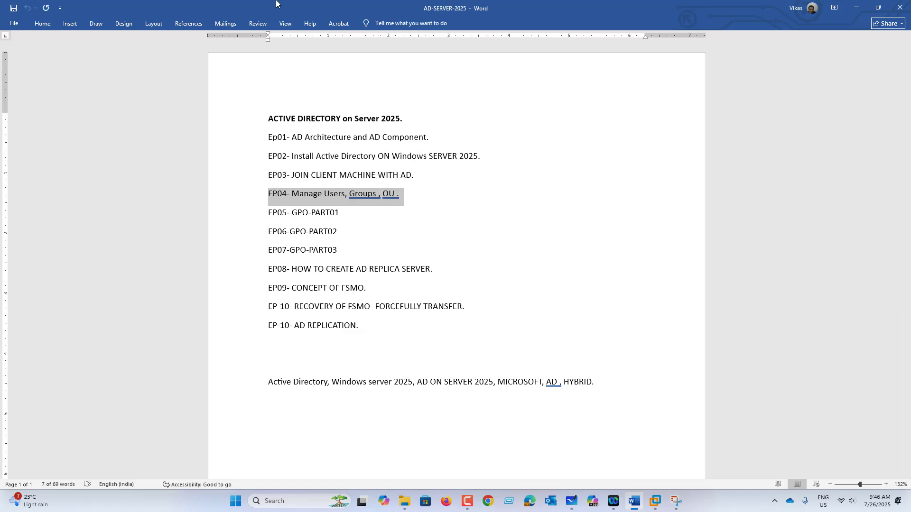
{"action": "left_click", "coordinate": [418, 205]}
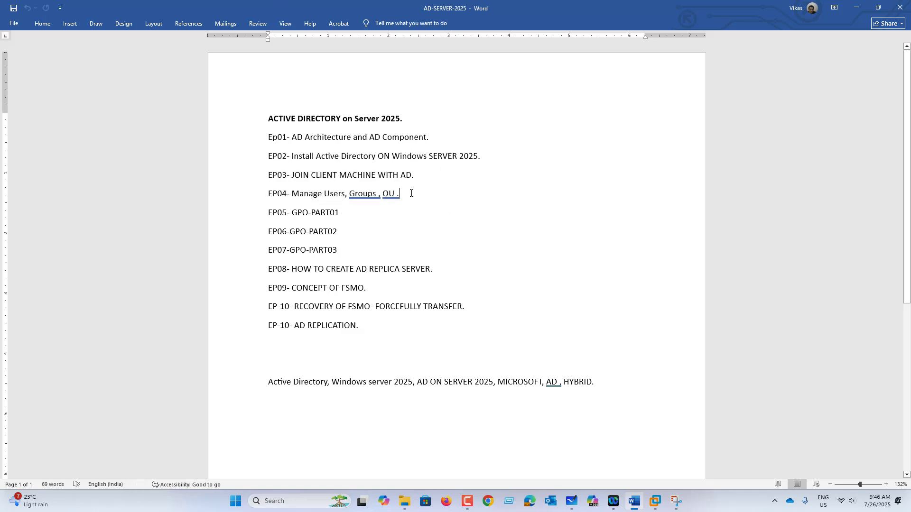
{"action": "key", "text": "Return"}
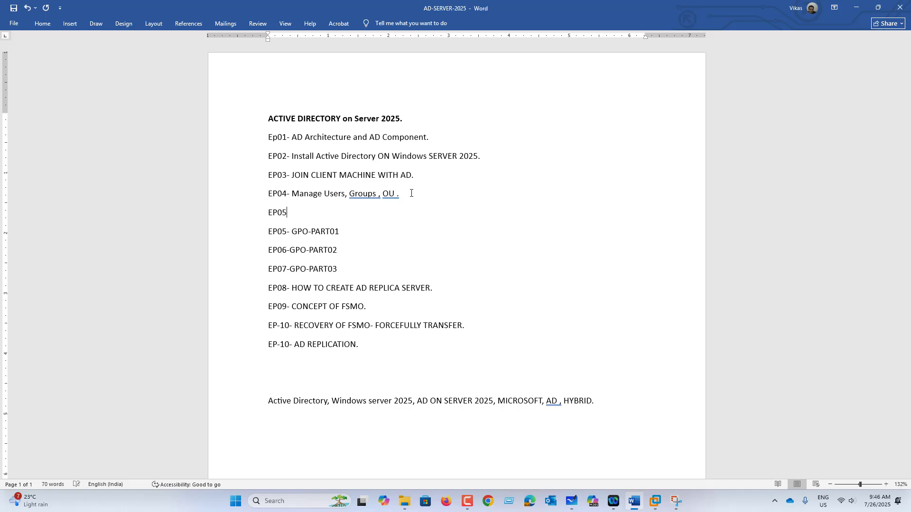
{"action": "type", "text": "EP05- Builtin Group, Permissions and "}
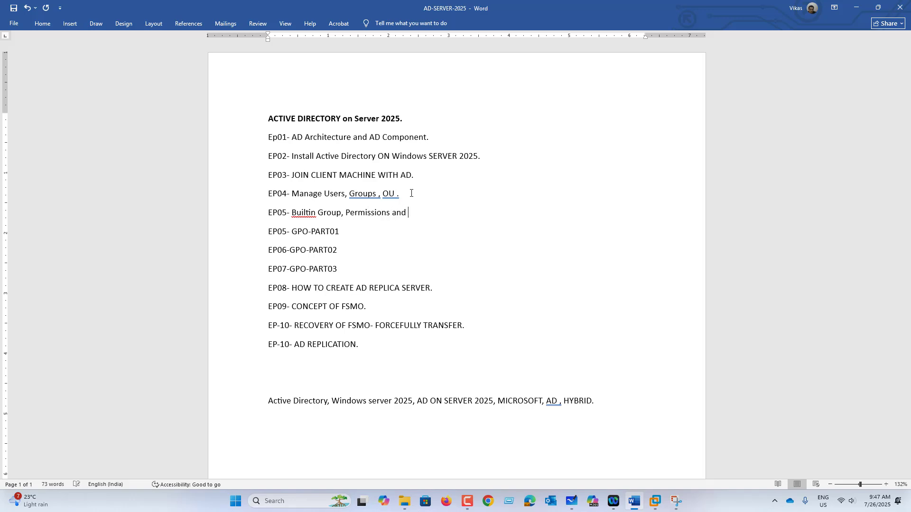
{"action": "type", "text": "Delegation."}
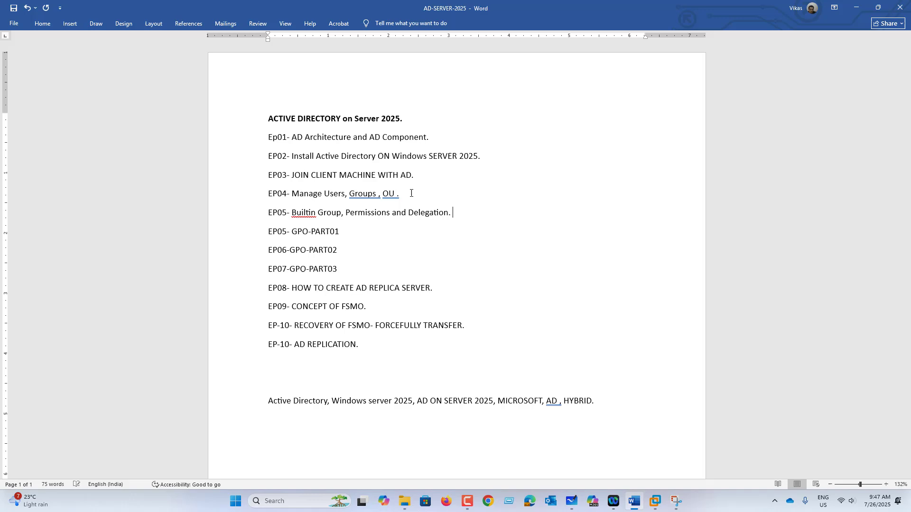
{"action": "right_click", "coordinate": [310, 214]}
{"action": "left_click", "coordinate": [265, 225]}
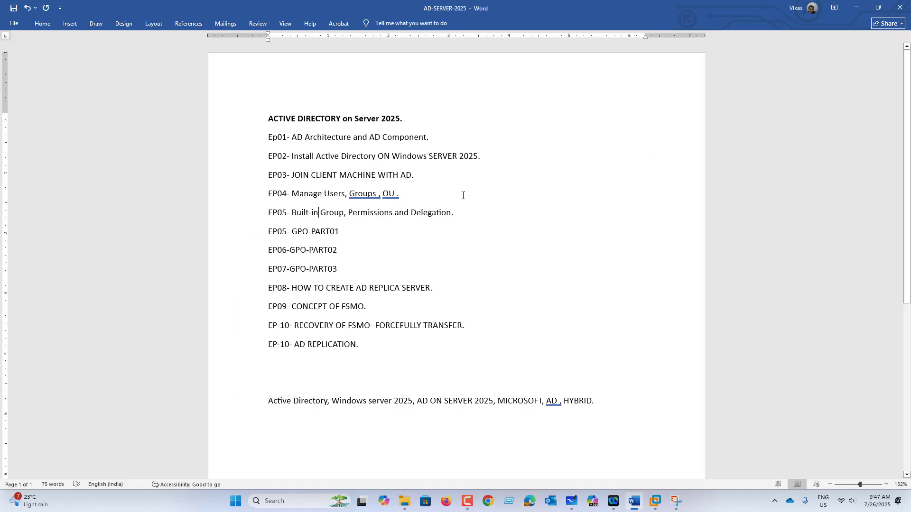